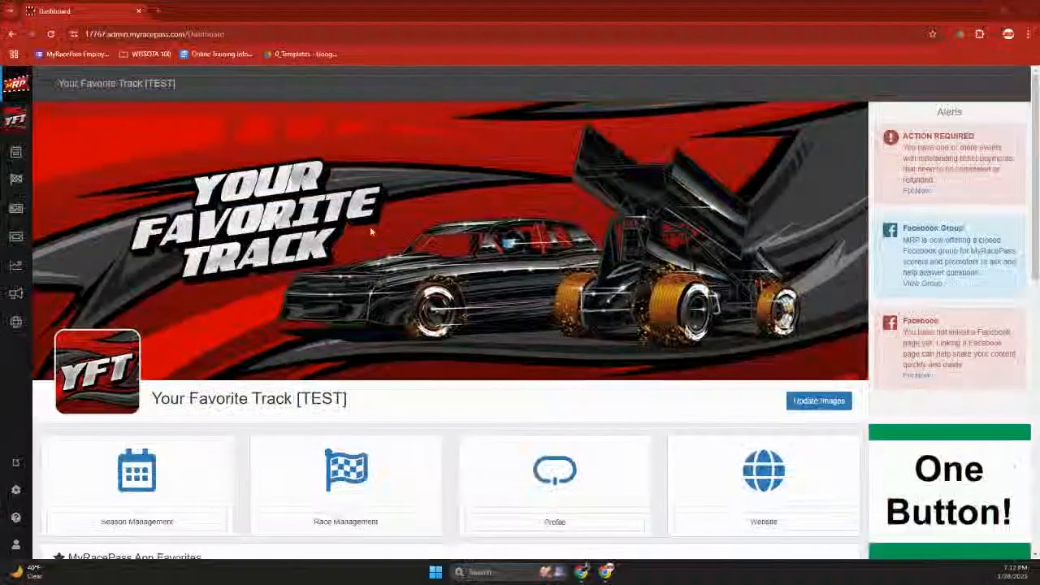
Open Race Management to view today's Race Setup for the 410 Sprints - Winged class.
left_click(28, 184)
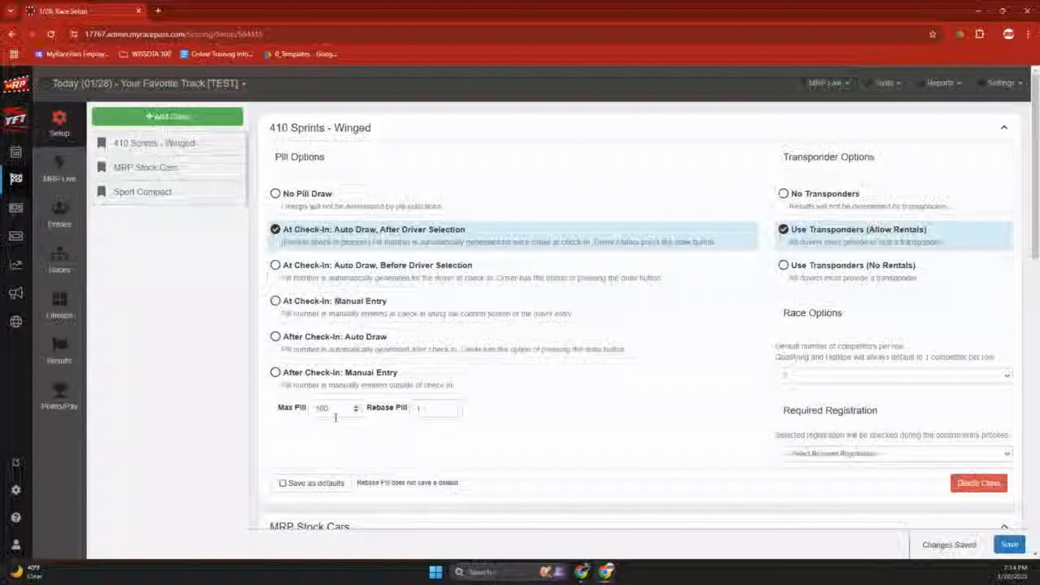
mouse_move(419, 408)
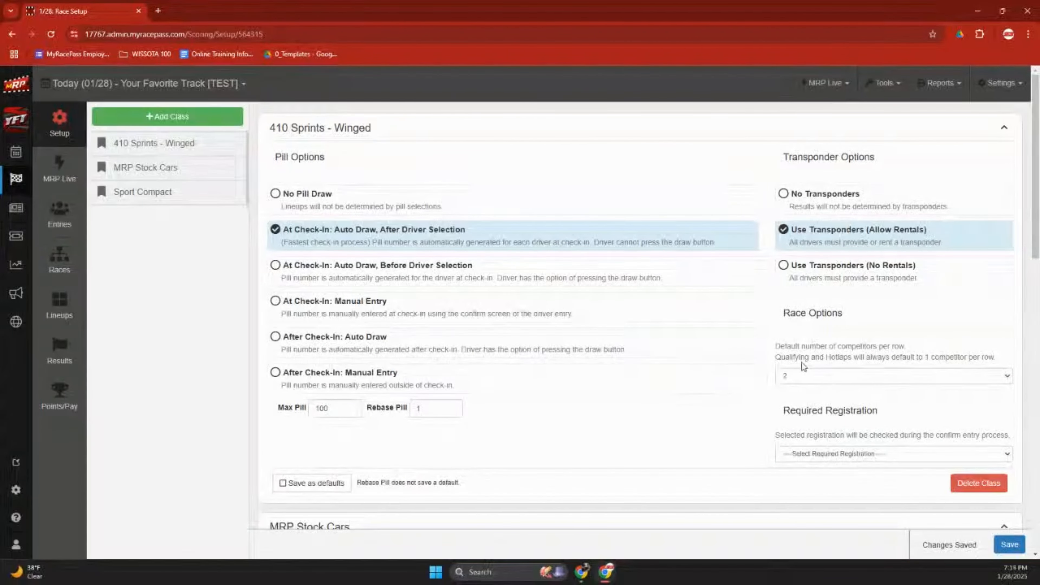
Keep 2 competitors per row and bring up the Reports list.
left_click(843, 379)
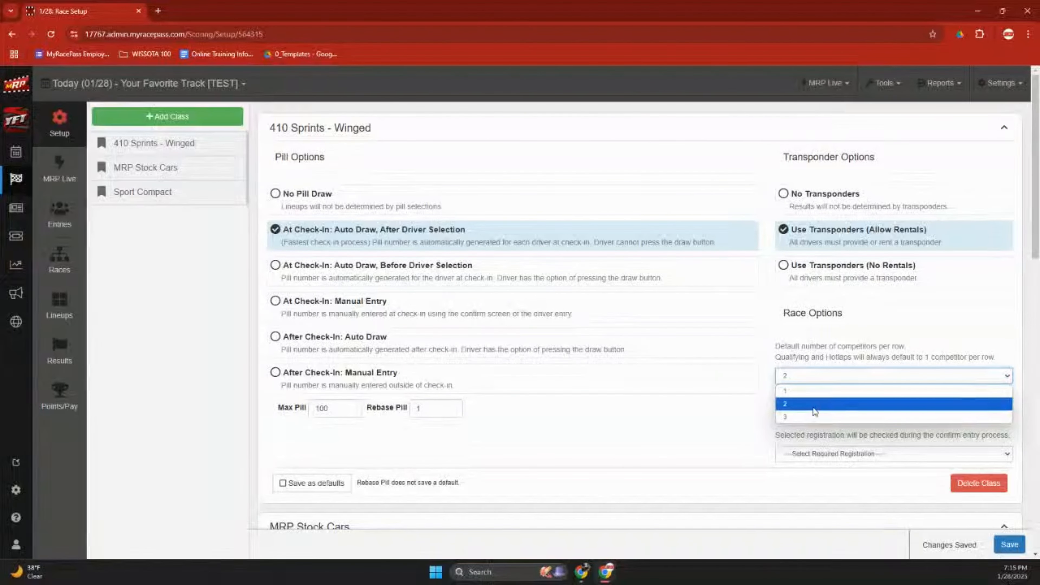
left_click(808, 337)
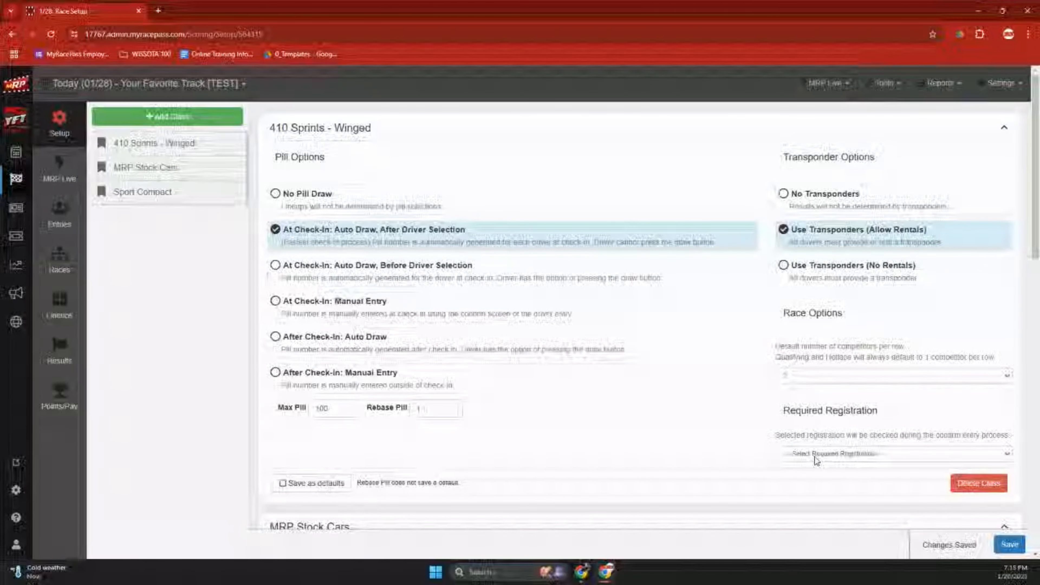
left_click(934, 83)
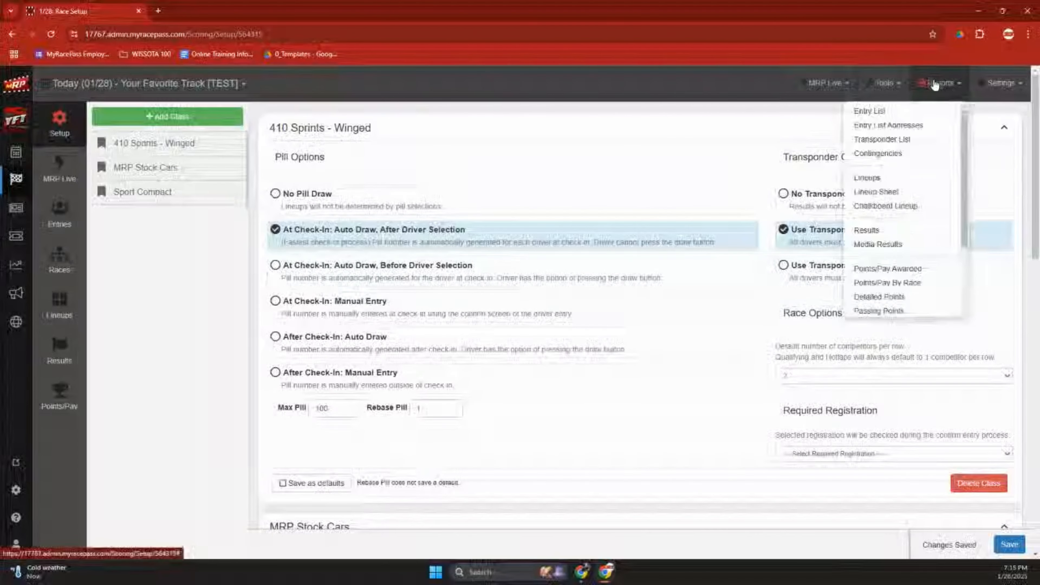
Dismiss the Reports dropdown to return to the 410 Sprints - Winged setup.
left_click(934, 84)
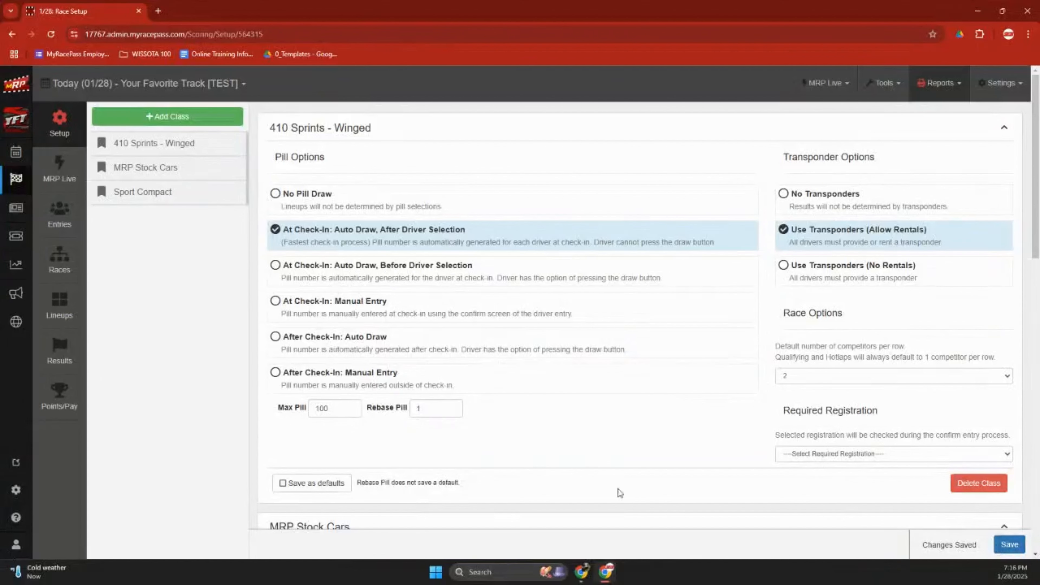
Open the 410 Sprints - Winged entry list, test filtering by car numbers 23, 17 and 101, then clear the filter.
left_click(81, 230)
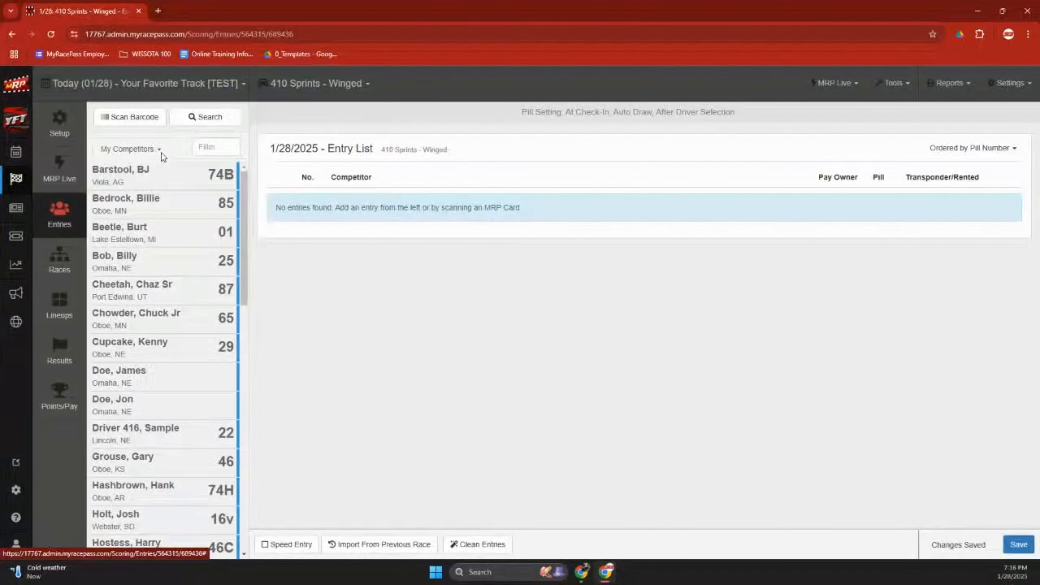
left_click(221, 147)
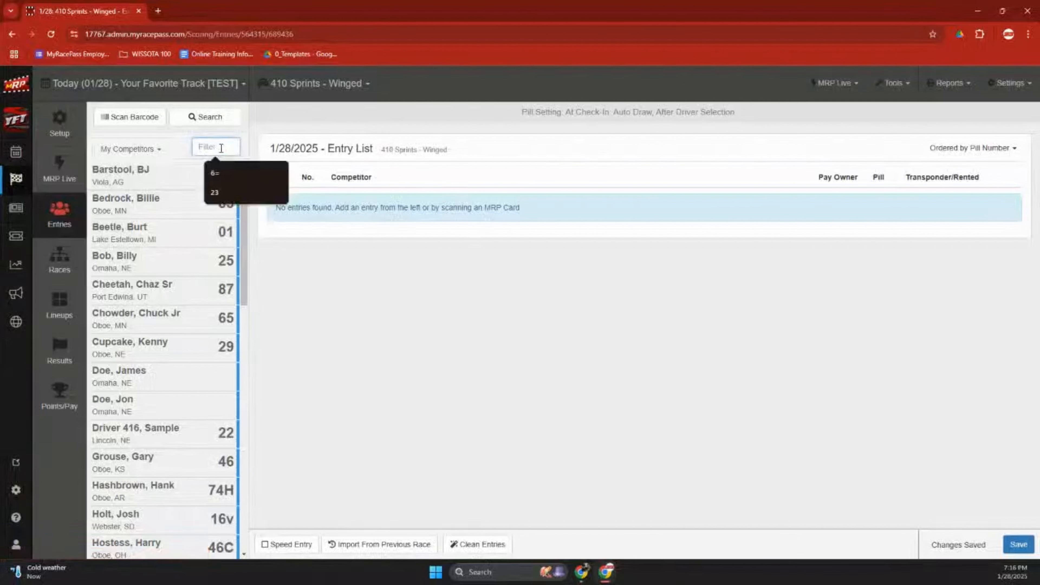
type("23")
key("BackSpace")
key("BackSpace")
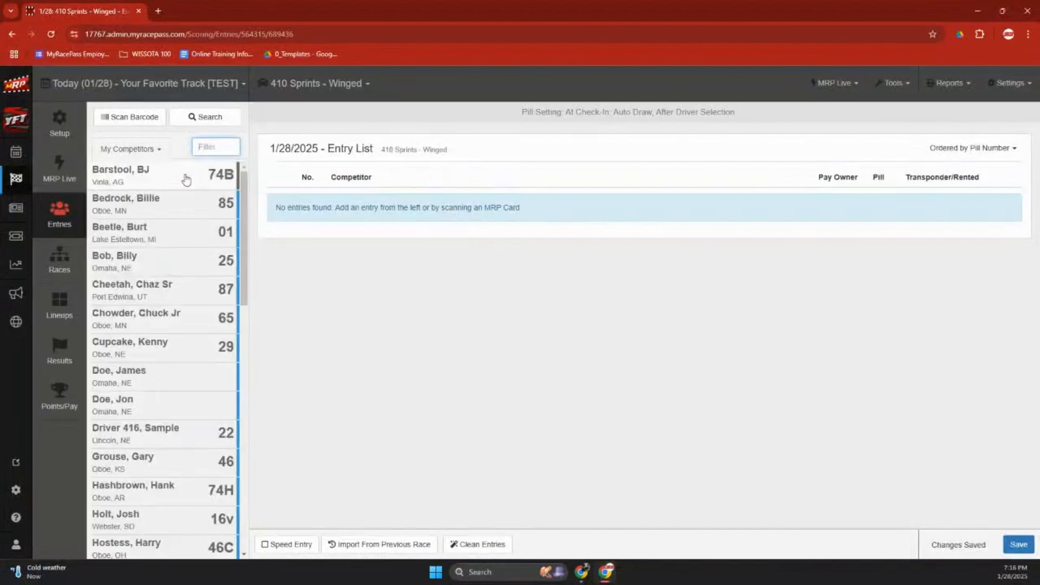
type("17")
key("BackSpace")
key("BackSpace")
type("101")
key("BackSpace")
key("BackSpace")
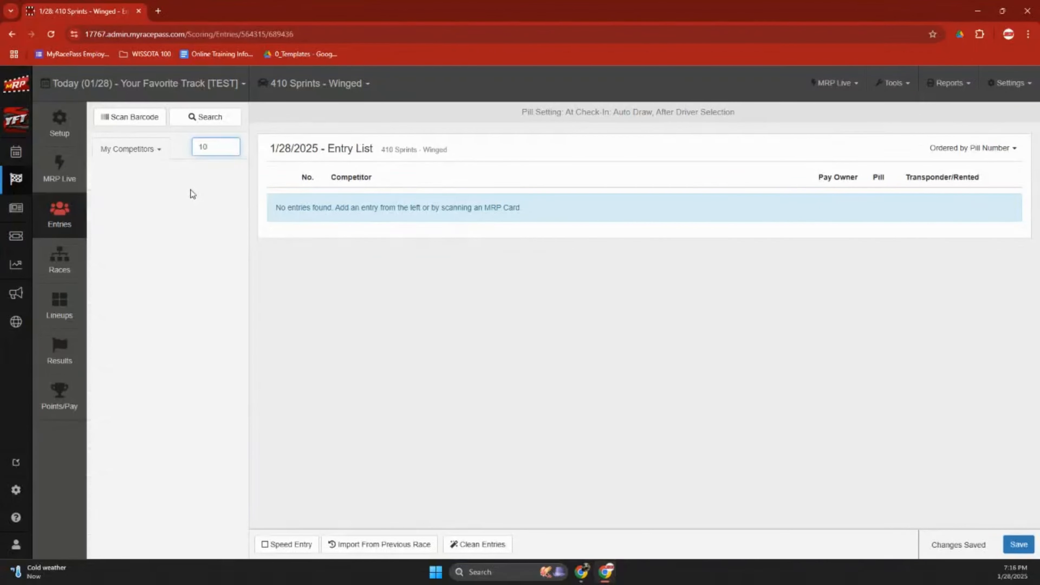
key("BackSpace")
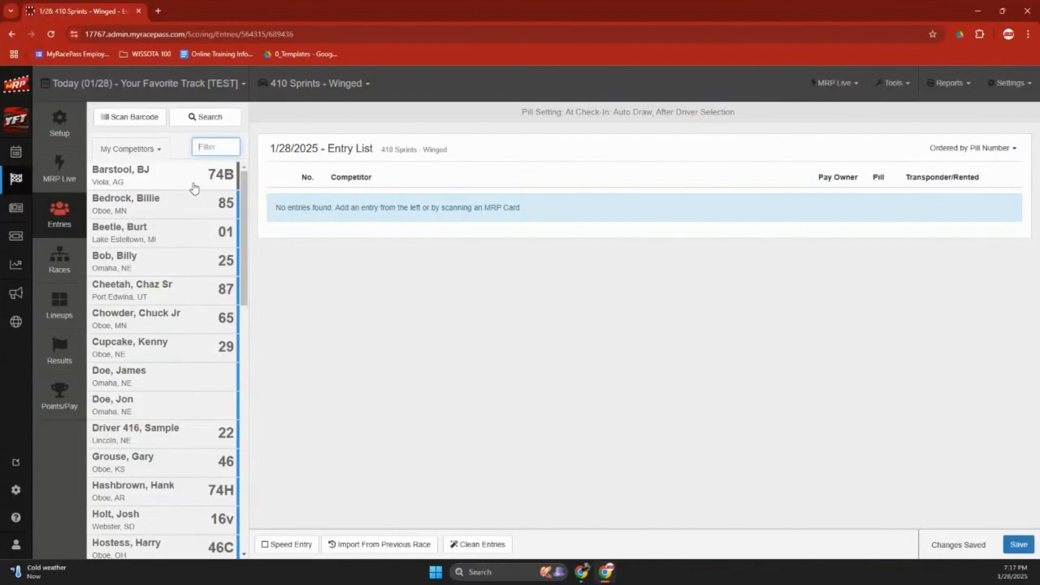
left_click(158, 151)
left_click(138, 180)
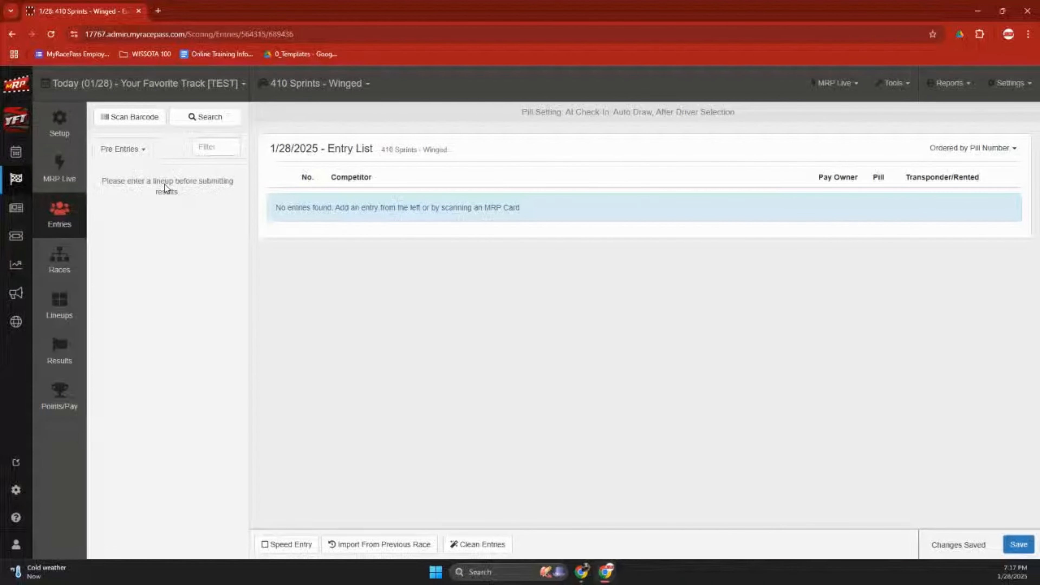
left_click(130, 149)
left_click(137, 170)
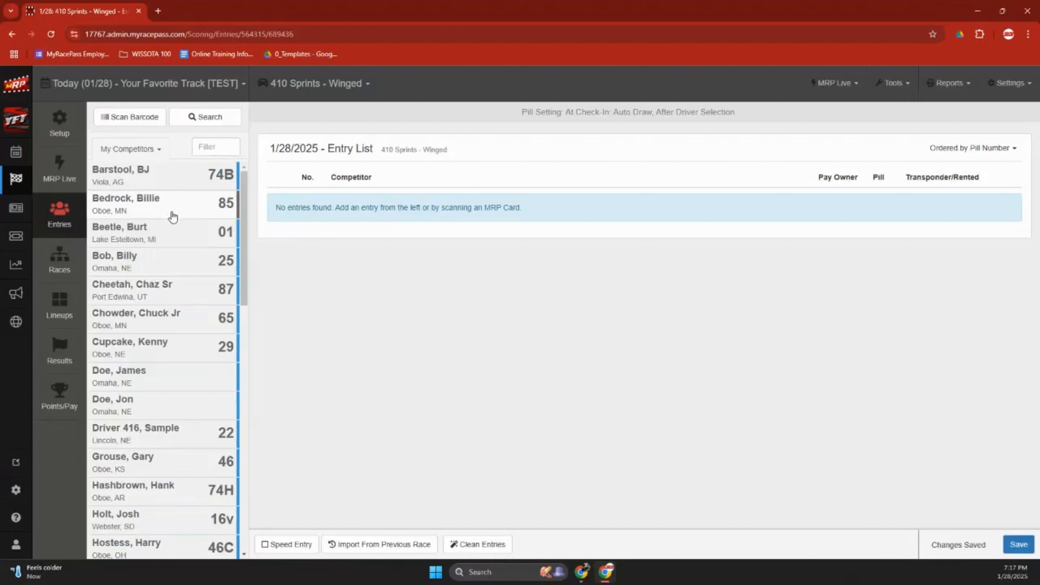
left_click(146, 124)
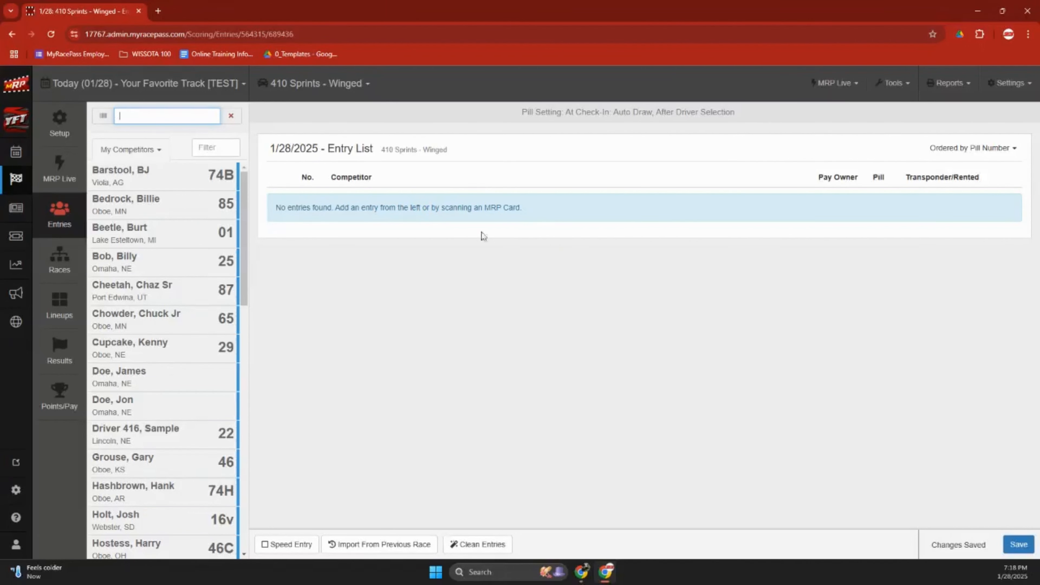
Close the barcode input to restore the Scan Barcode and Search buttons.
left_click(231, 117)
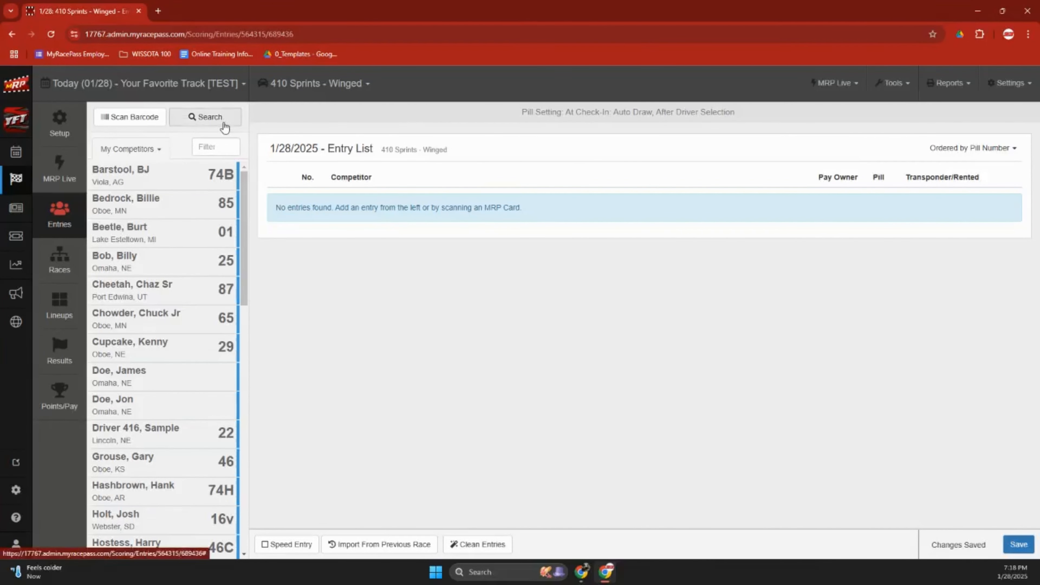
Search the competitor database for the driver's name and choose Create New.
left_click(224, 128)
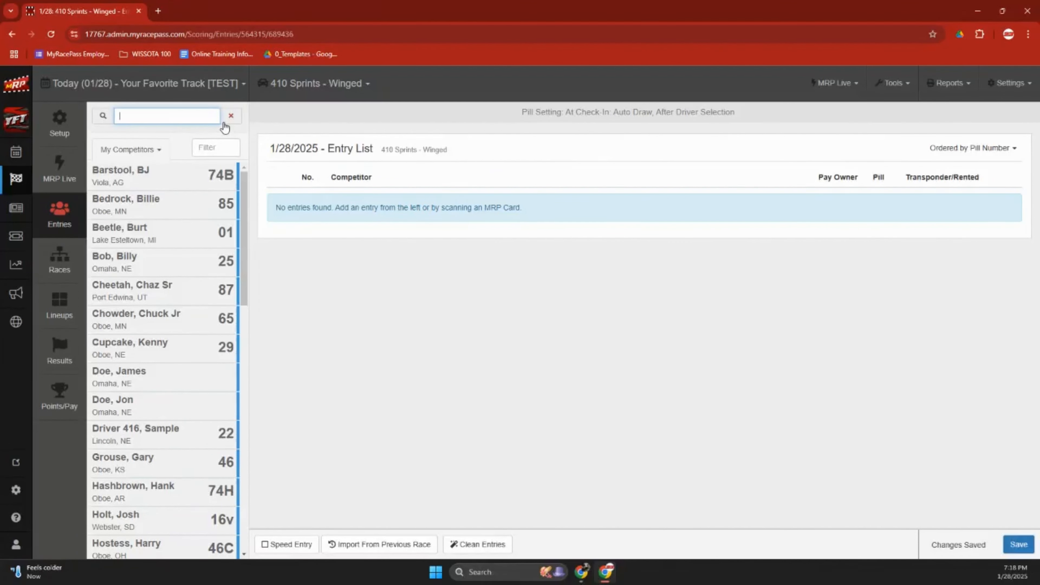
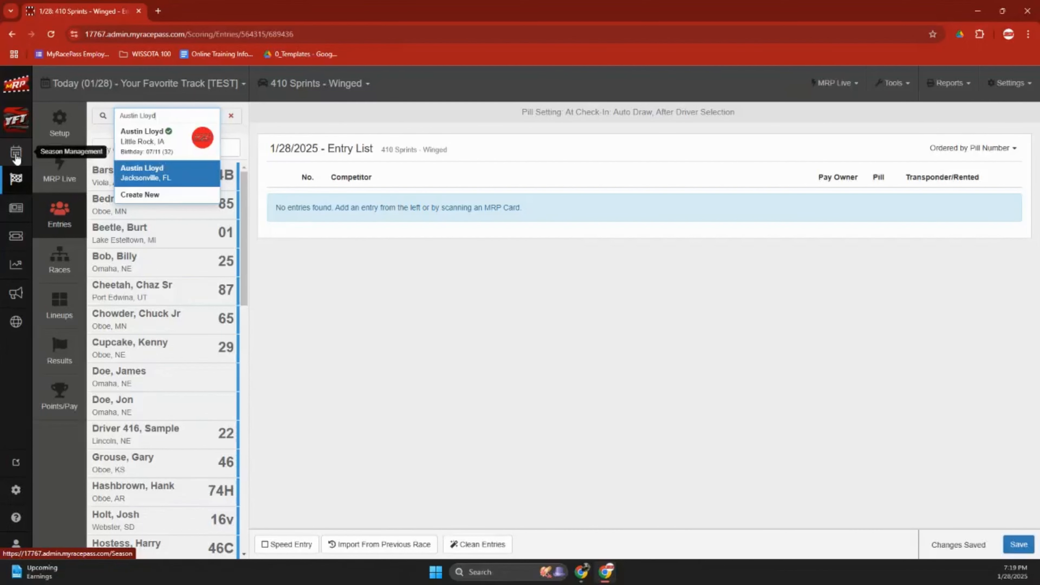
left_click(148, 195)
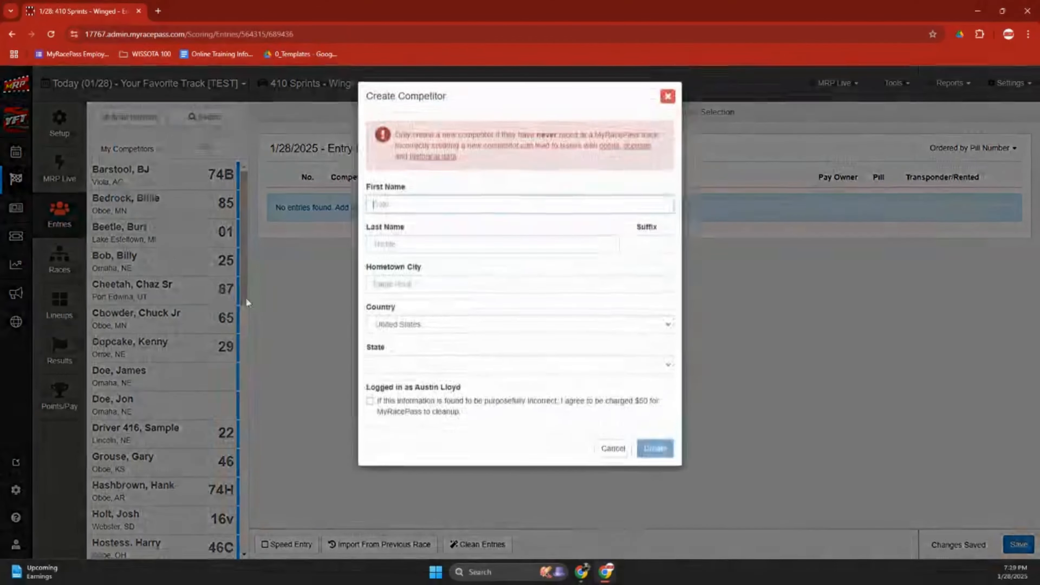
Step through the Create Competitor name and hometown fields, then cancel the new competitor.
left_click(410, 204)
left_click(396, 246)
left_click(393, 285)
left_click(381, 356)
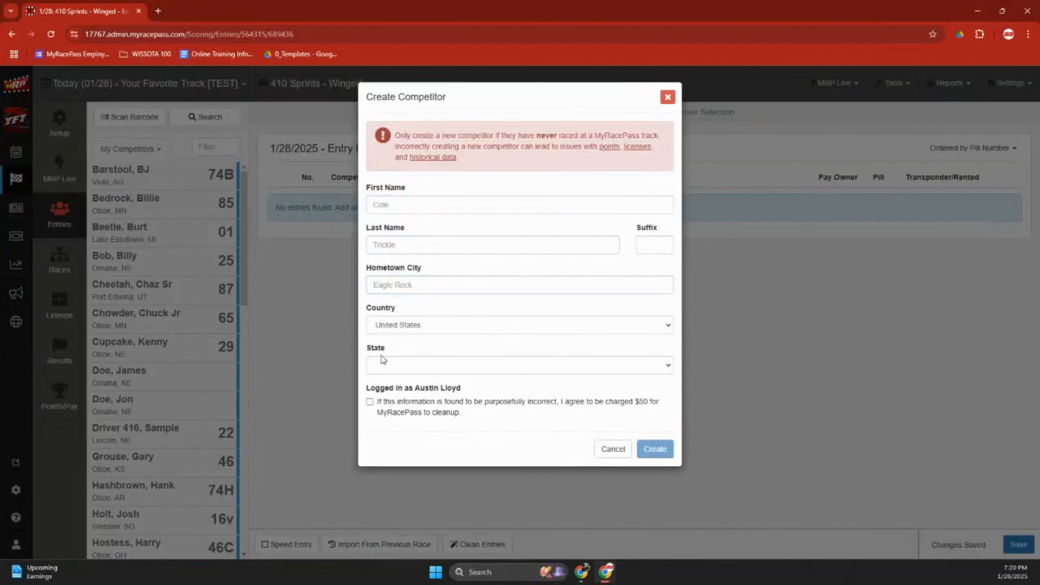
left_click(666, 102)
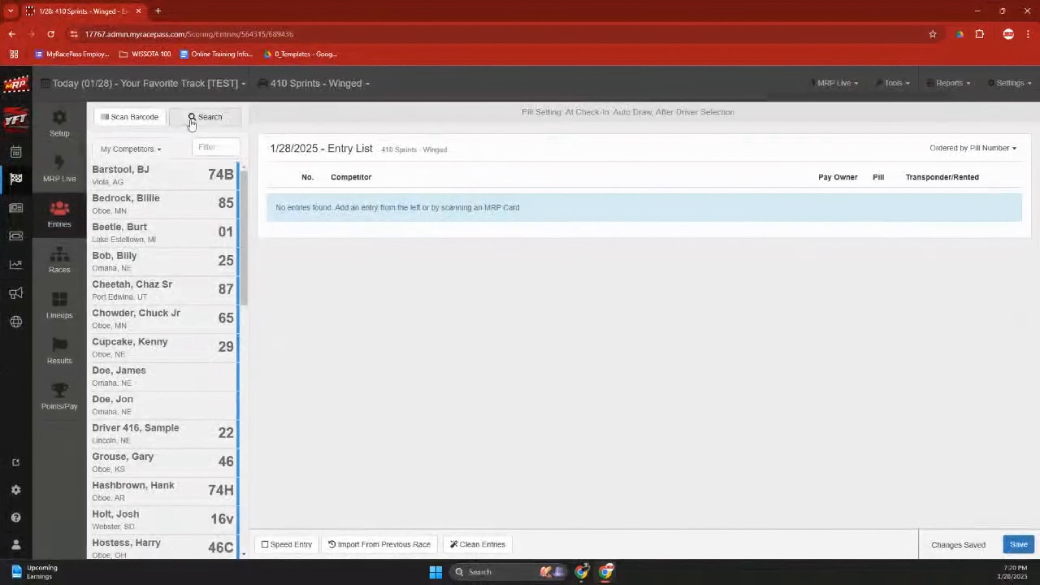
Search for the driver, pick the existing Little Rock, IA driver in car 23, and select the pill number.
left_click(204, 116)
type("austin")
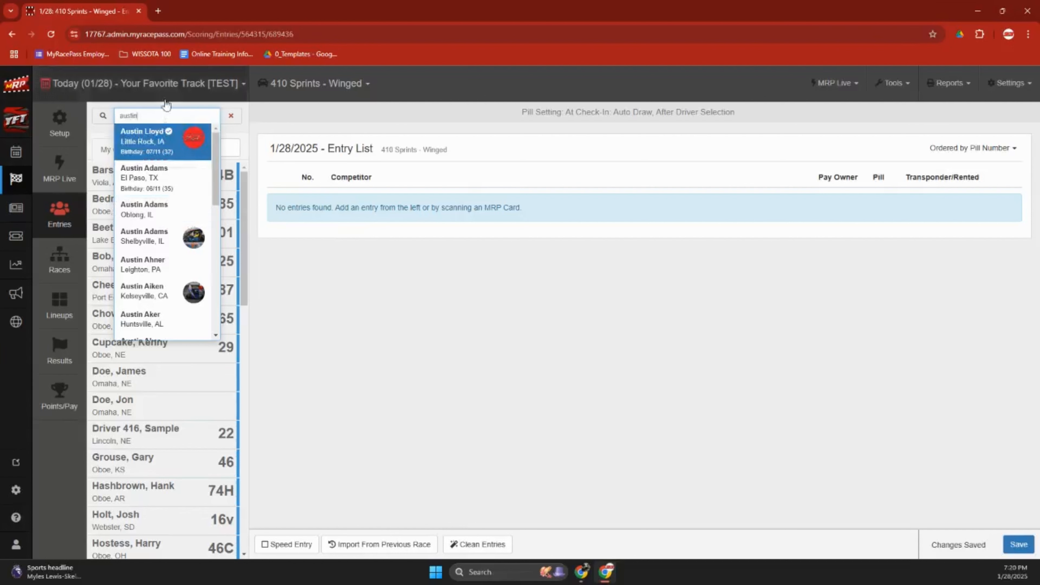
left_click(160, 144)
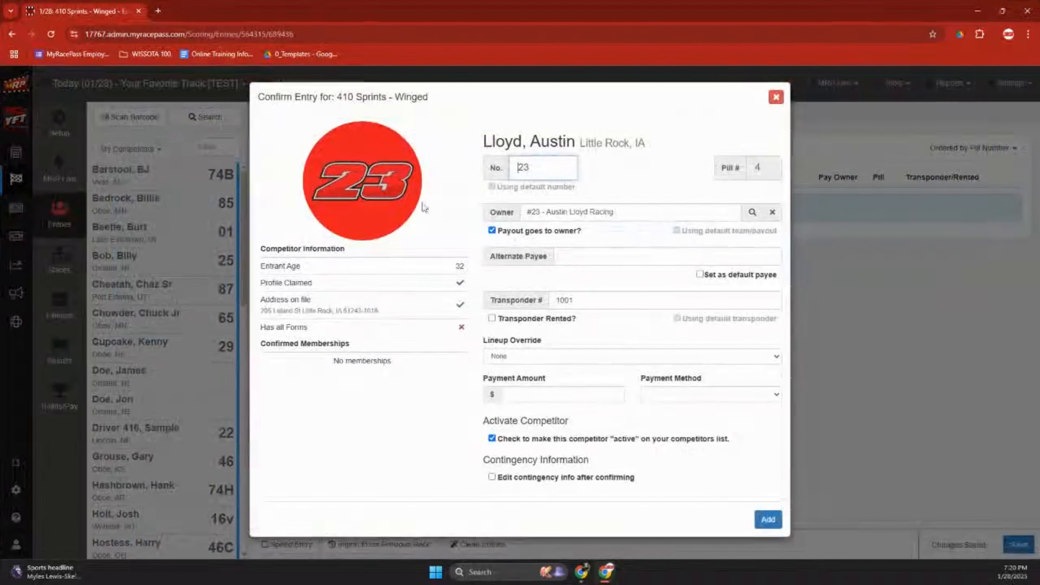
double_click(758, 167)
left_click(767, 171)
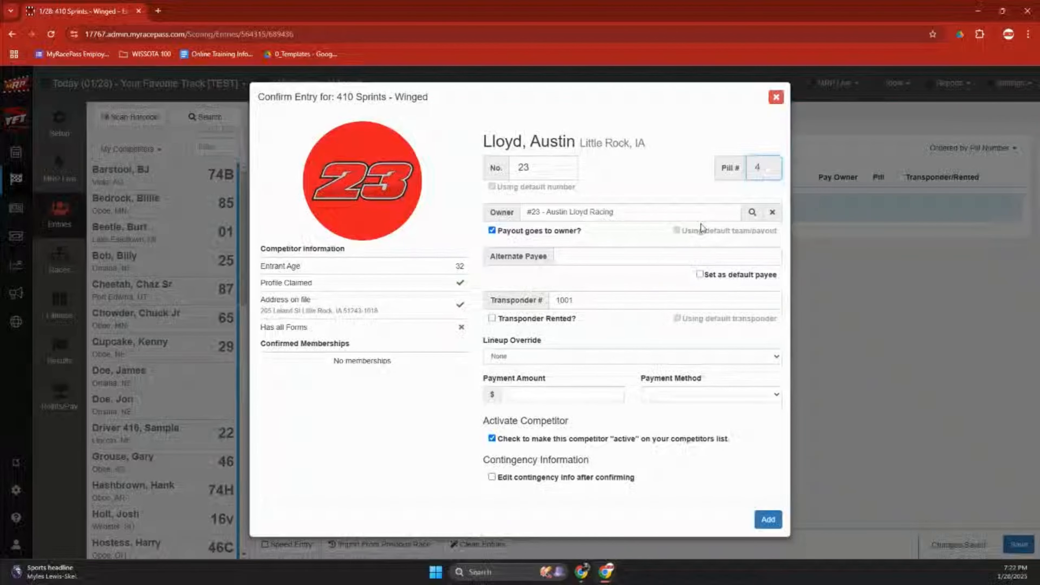
Try searches in the full owner list, then set the #23 team from Previous Owners as owner.
left_click(752, 213)
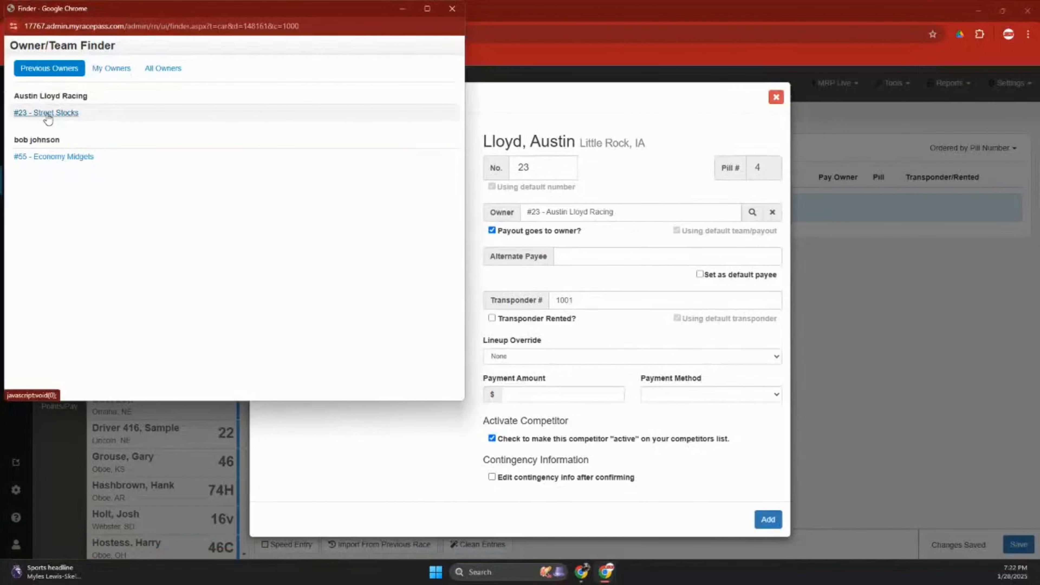
left_click(169, 74)
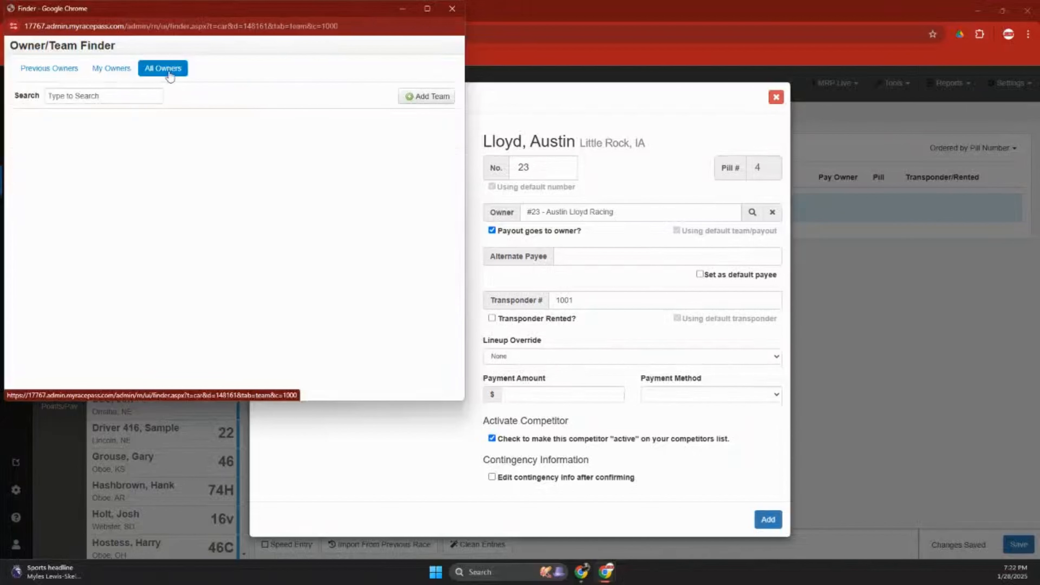
left_click(115, 98)
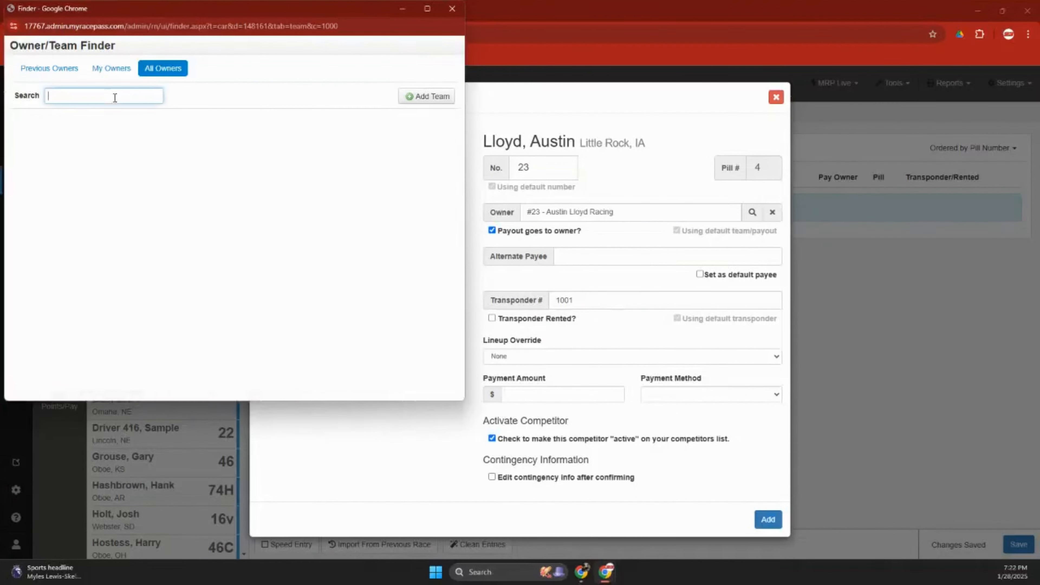
type("team crazy")
key("BackSpace")
key("BackSpace")
key("BackSpace")
key("BackSpace")
key("BackSpace")
key("BackSpace")
key("BackSpace")
key("BackSpace")
key("BackSpace")
key("BackSpace")
type("tony ste")
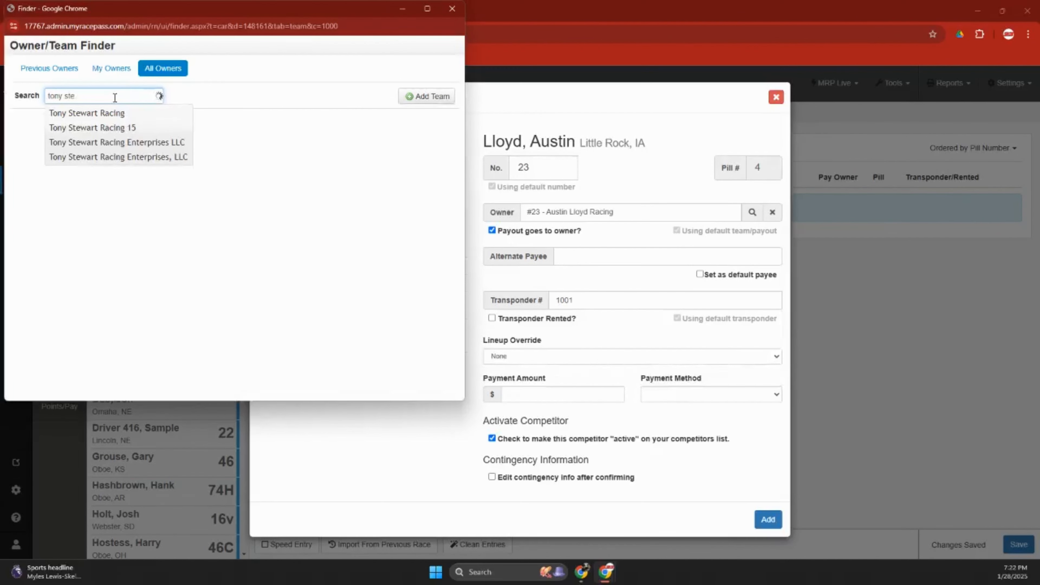
key("BackSpace")
key("BackSpace")
key("BackSpace")
key("BackSpace")
key("BackSpace")
key("BackSpace")
key("BackSpace")
key("BackSpace")
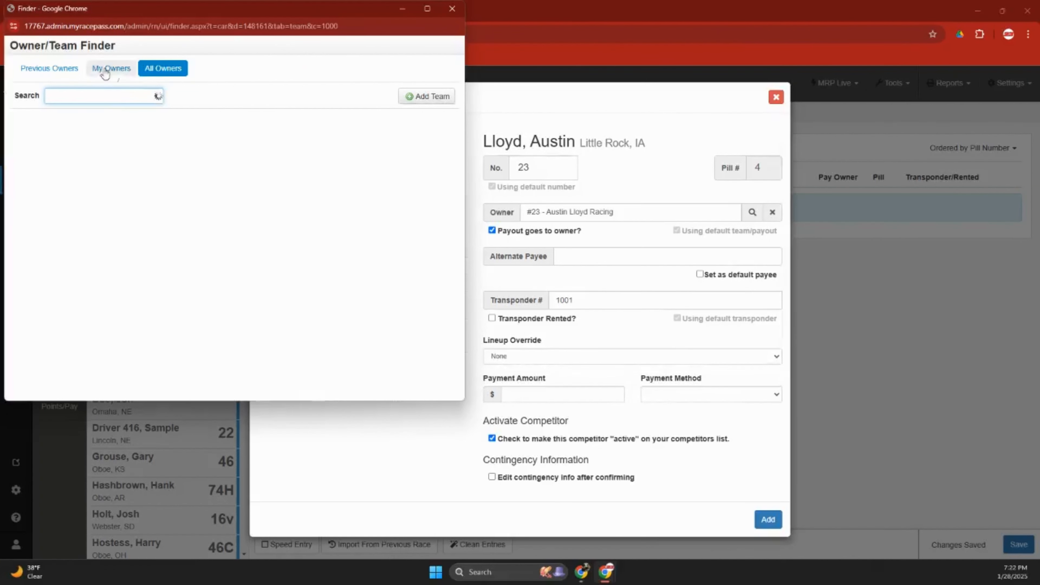
left_click(58, 70)
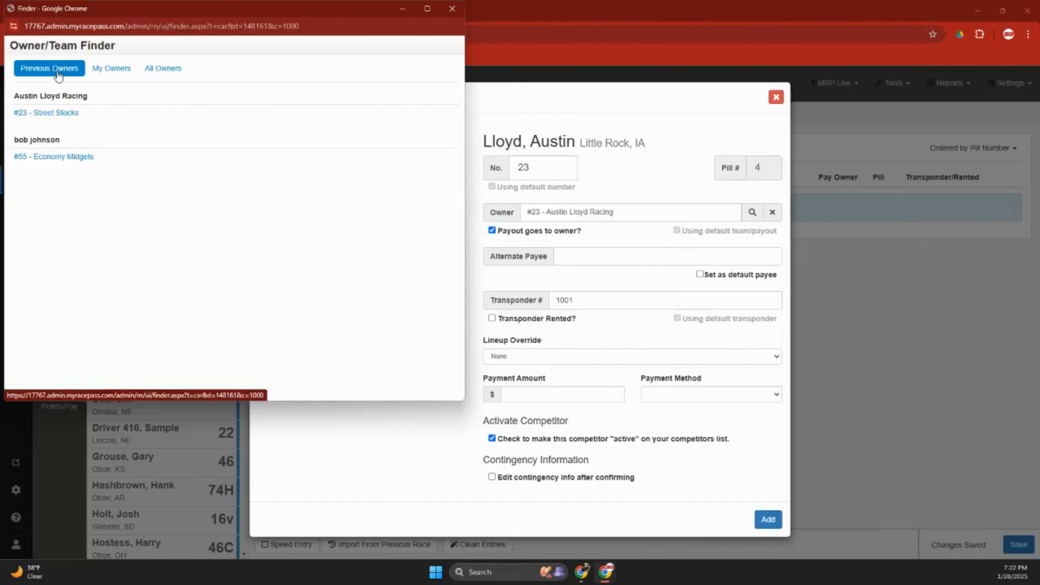
left_click(61, 112)
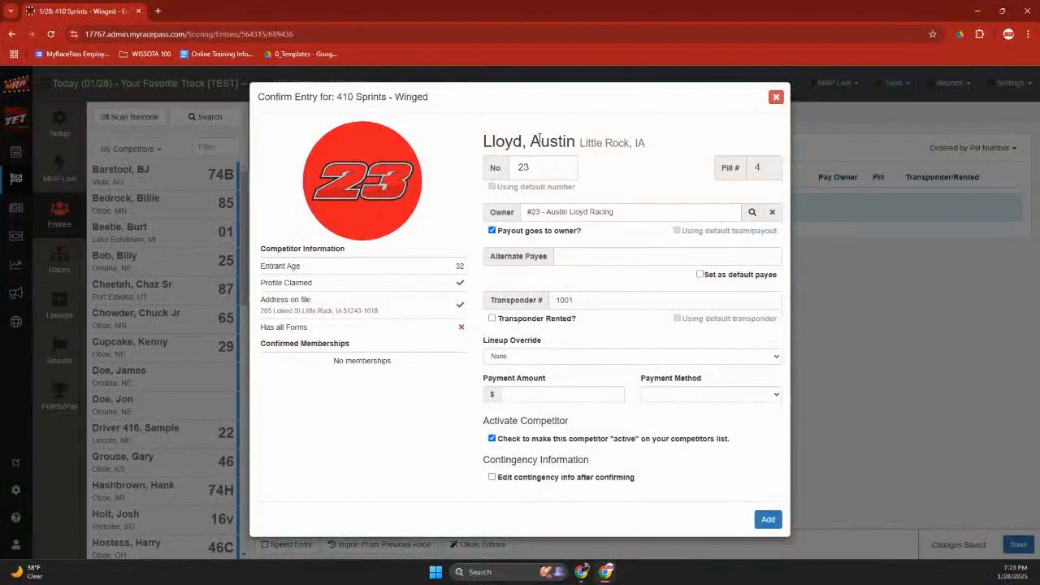
double_click(549, 140)
left_click(503, 143)
left_click_drag(504, 255, 544, 256)
left_click(546, 257)
left_click_drag(616, 212, 548, 212)
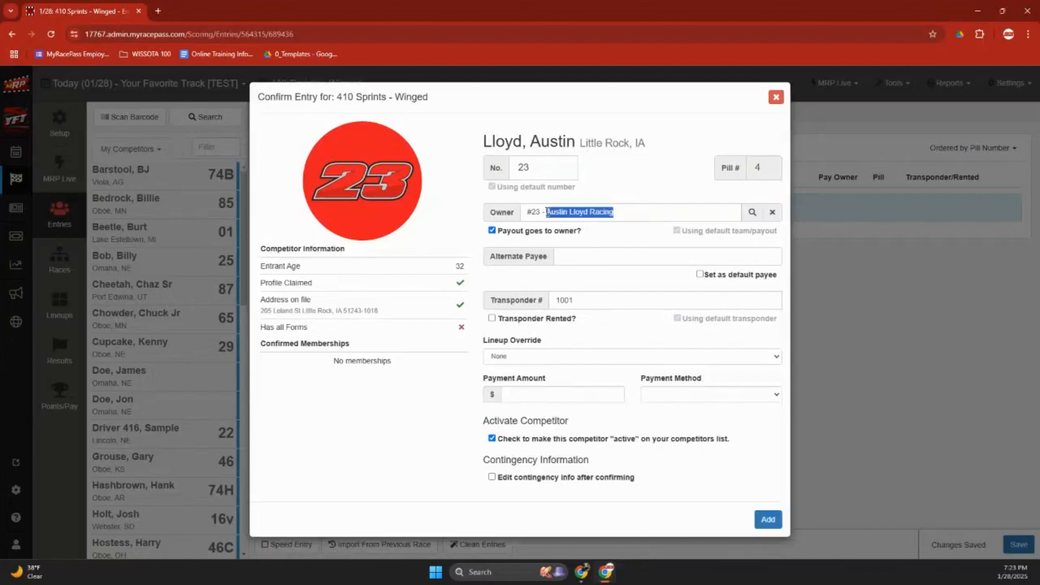
left_click(622, 213)
left_click_drag(631, 210, 546, 211)
left_click(568, 255)
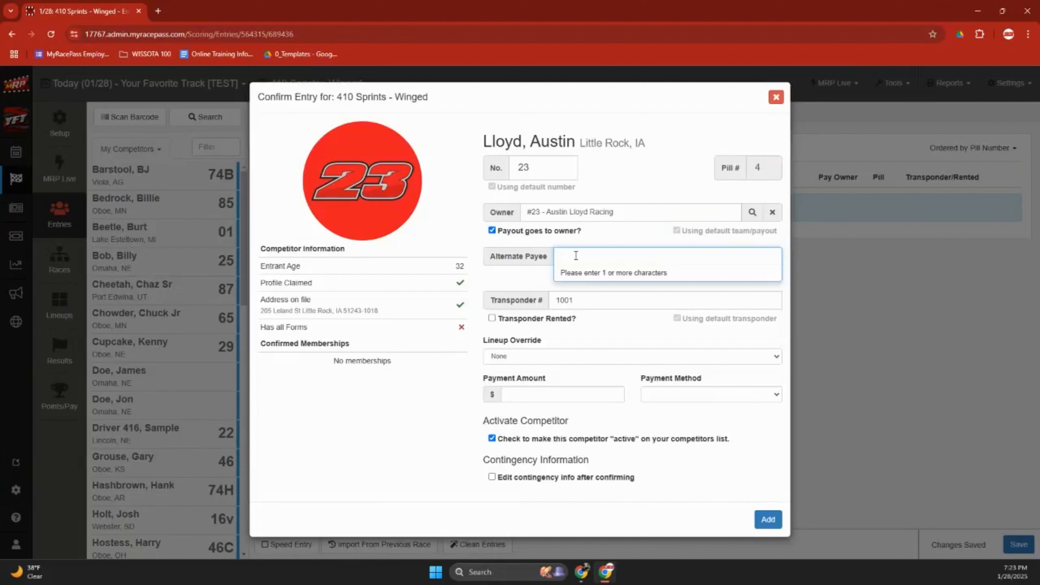
left_click(591, 242)
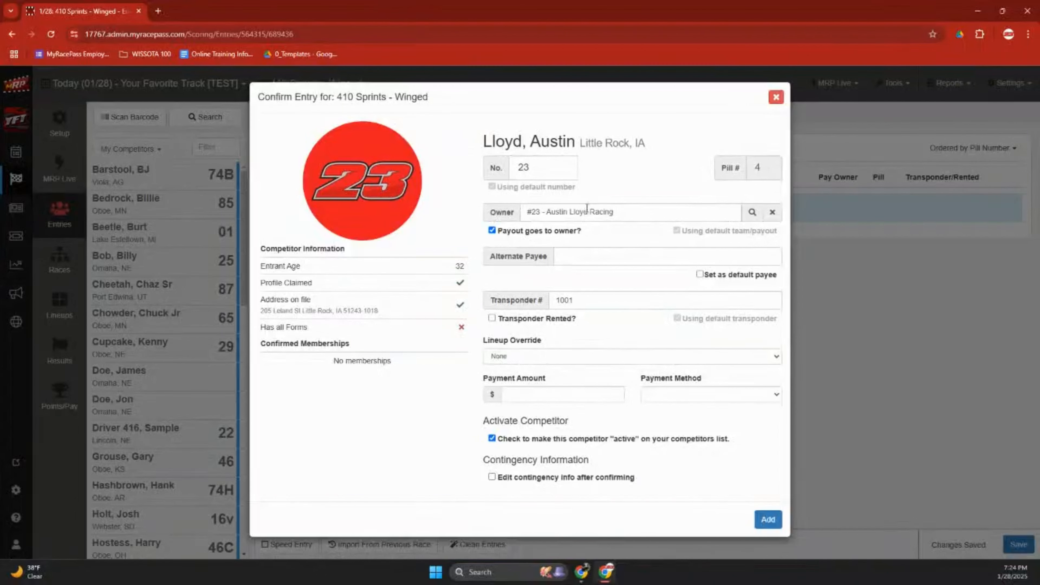
left_click(590, 301)
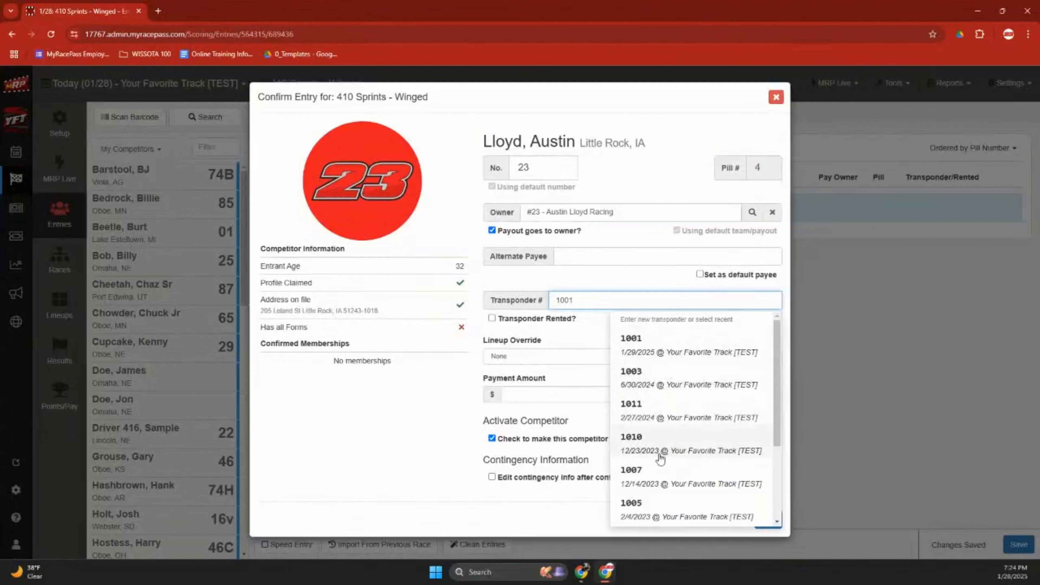
left_click(593, 283)
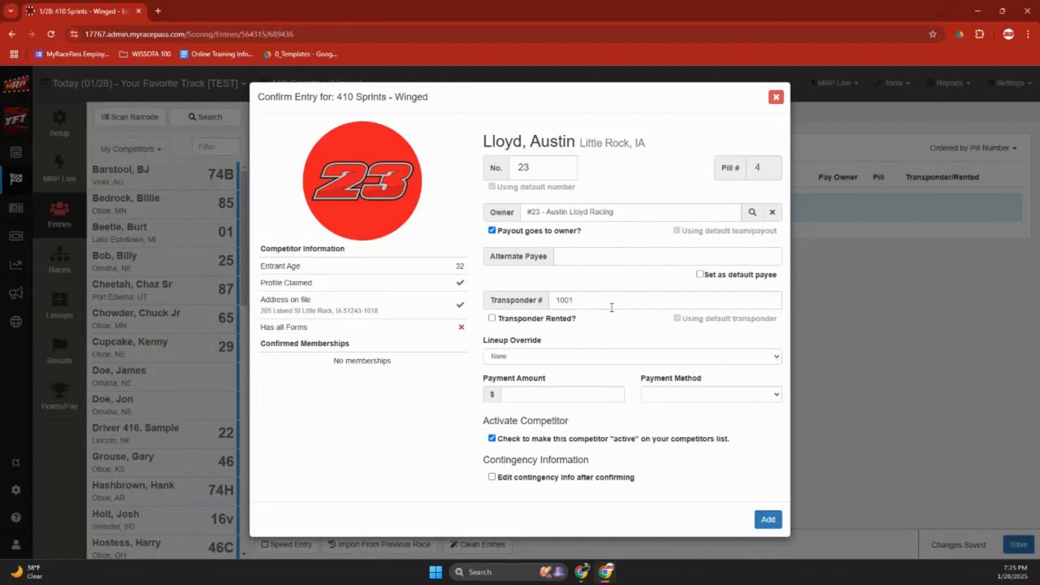
left_click(540, 358)
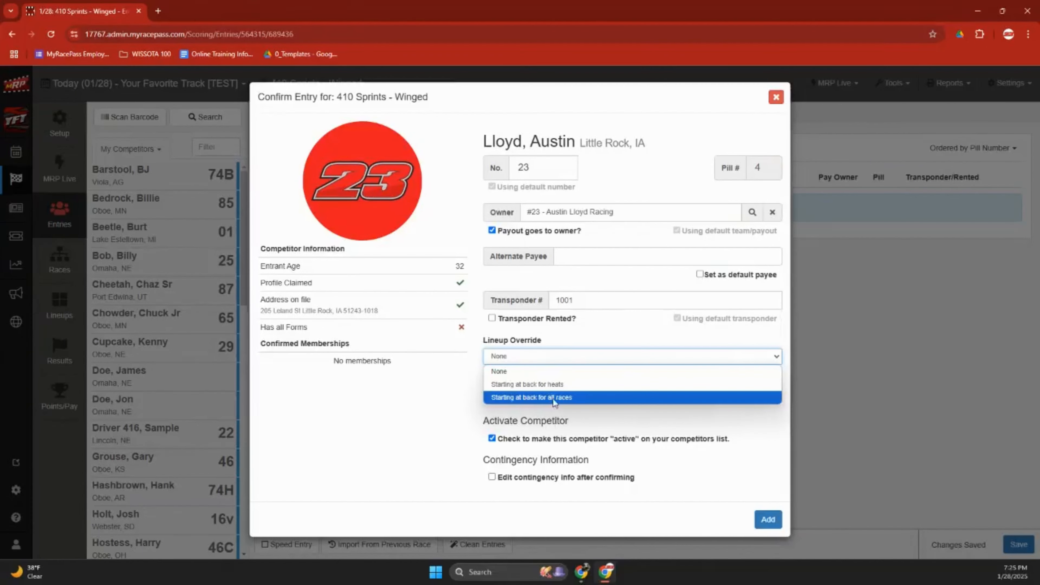
left_click(543, 337)
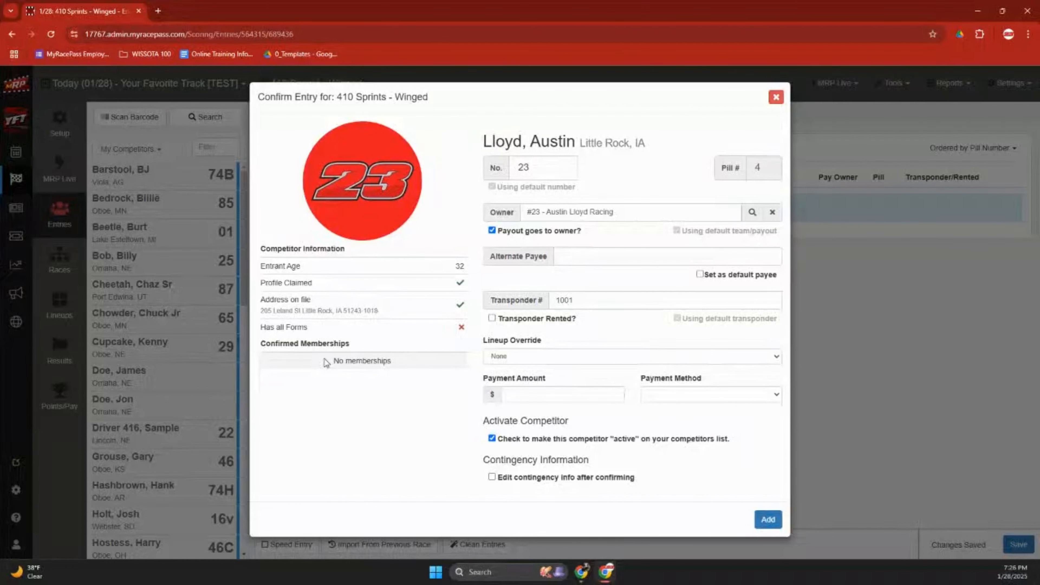
Confirm the entry for car 23 with pill 4, transponder 1001 and payout to owner.
left_click(768, 519)
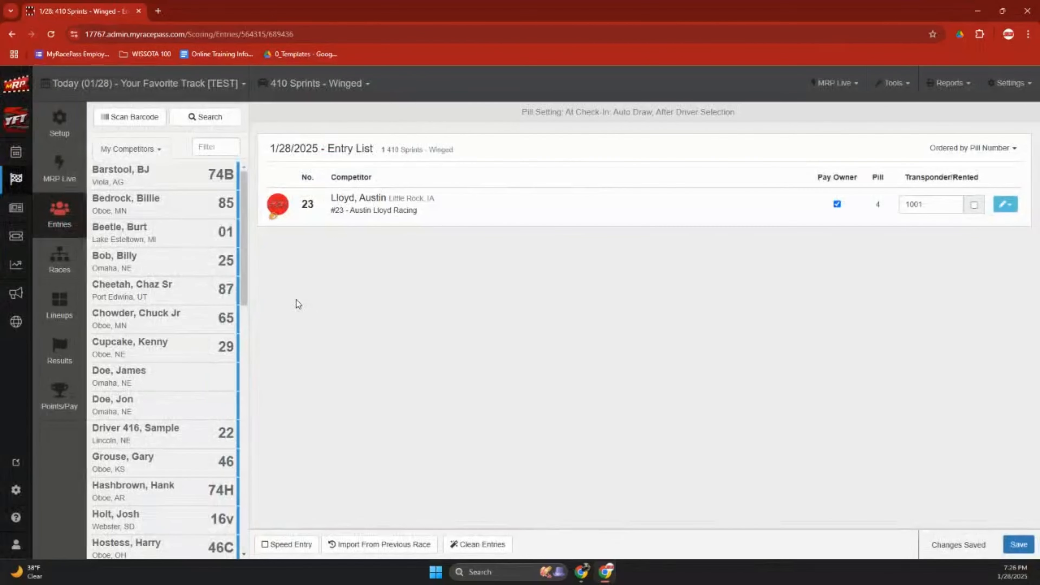
Add cars 74B, 85 and 01 to the entry list.
left_click(201, 184)
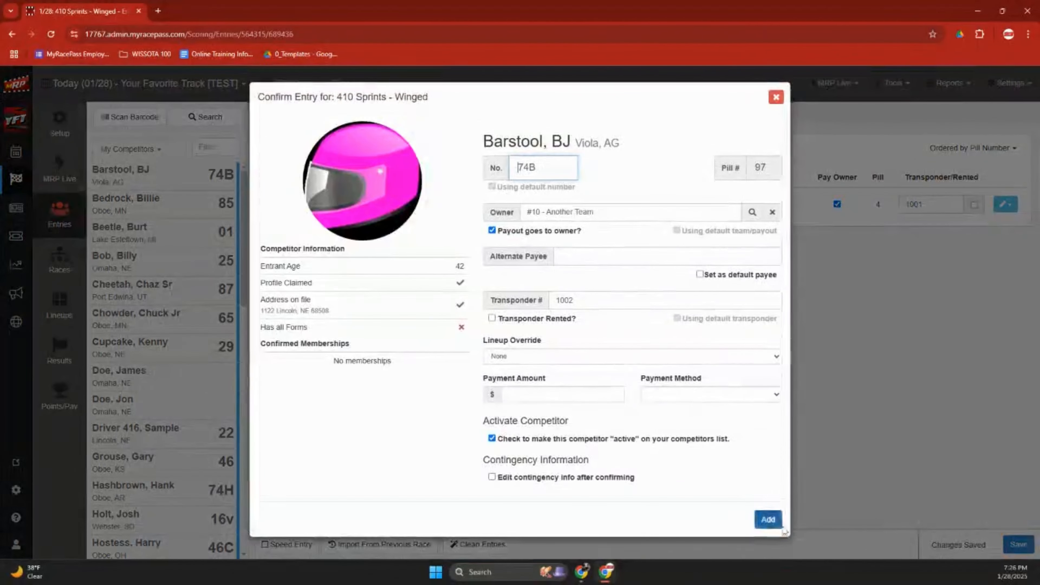
key("Return")
left_click(201, 175)
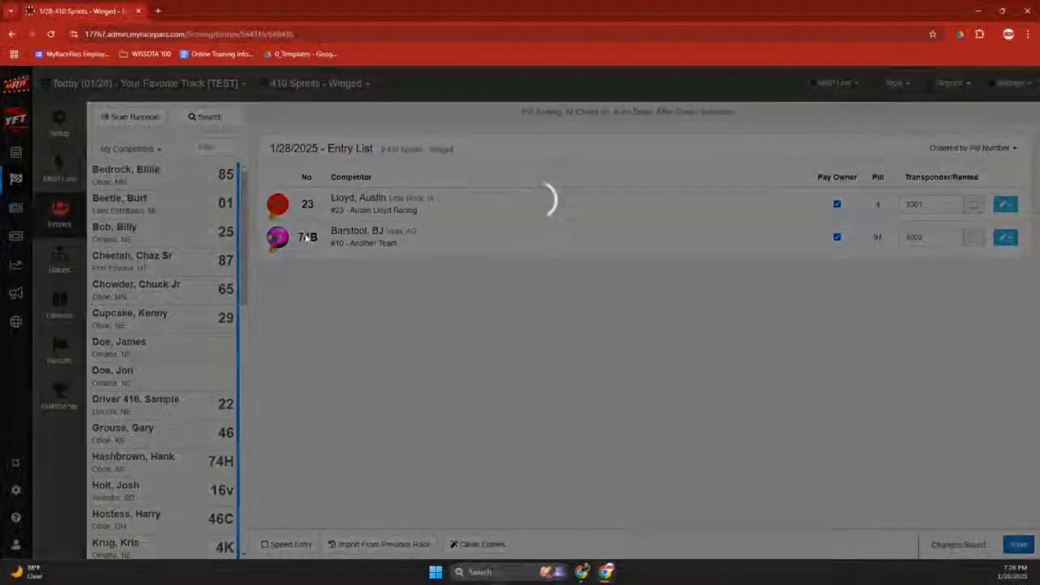
key("Return")
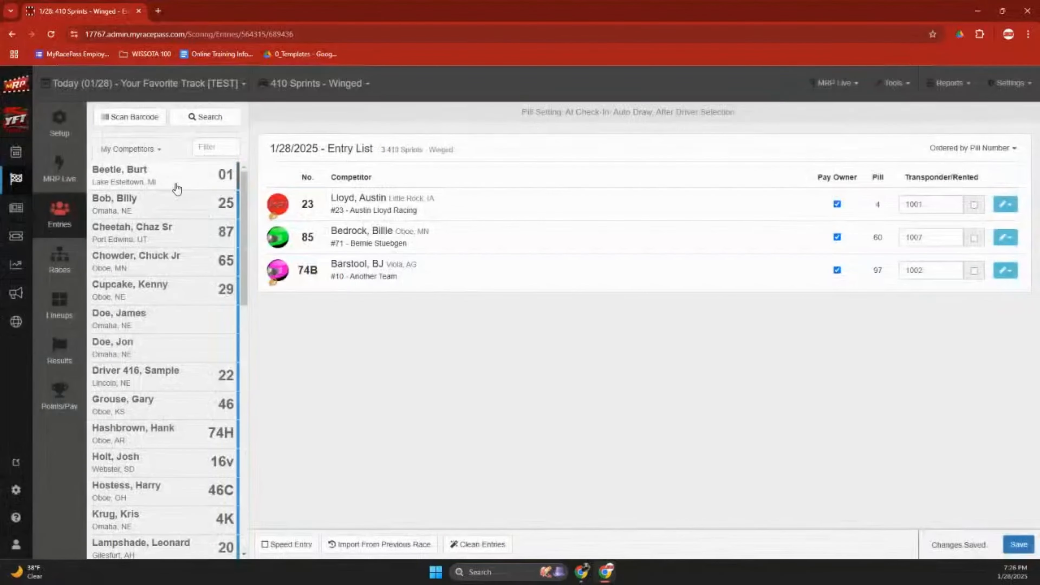
left_click(201, 175)
left_click(767, 521)
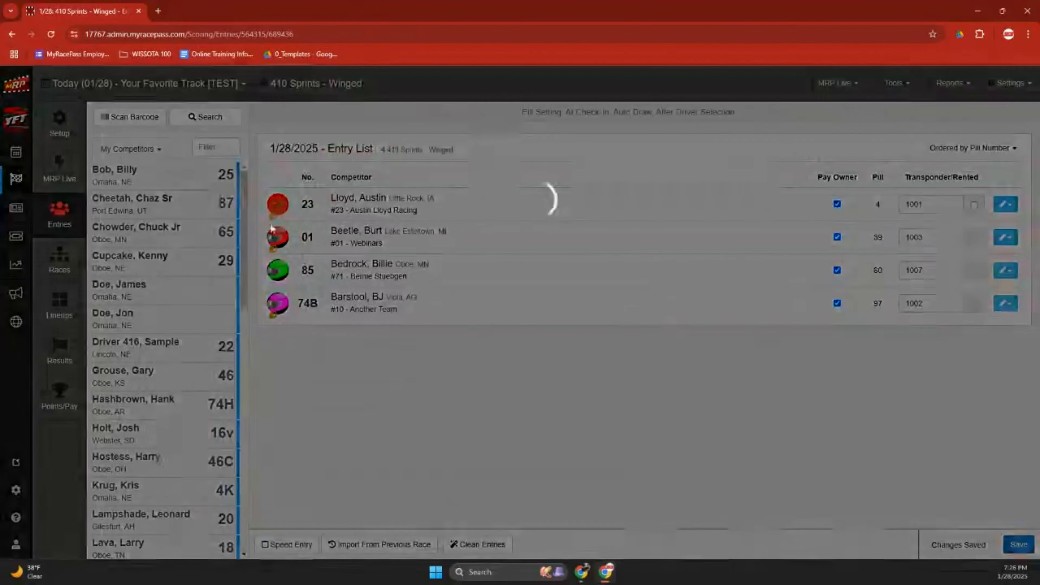
Add car 25, assign it transponder 1005, and save the transponder change.
left_click(200, 175)
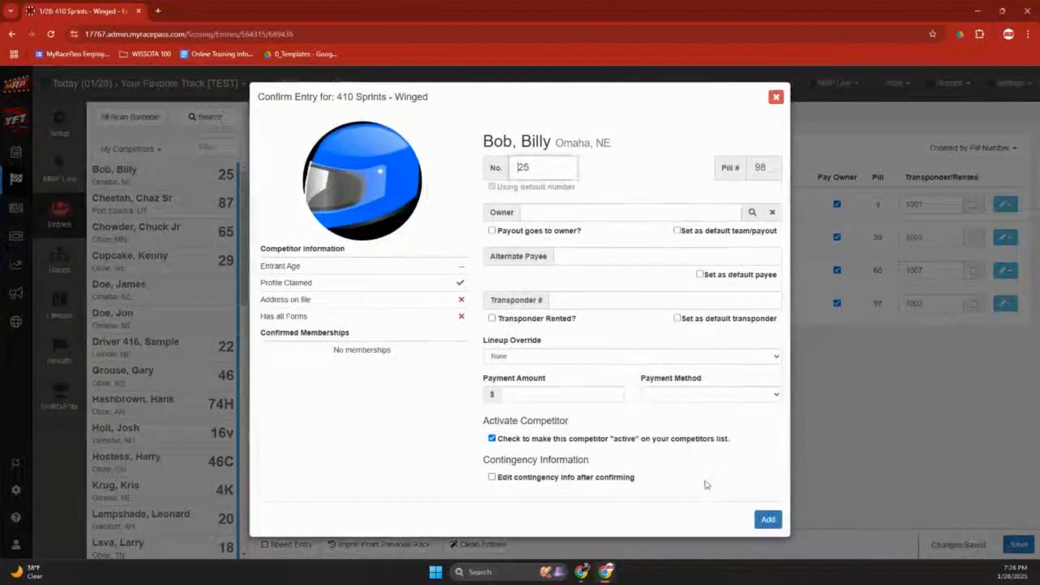
left_click(766, 519)
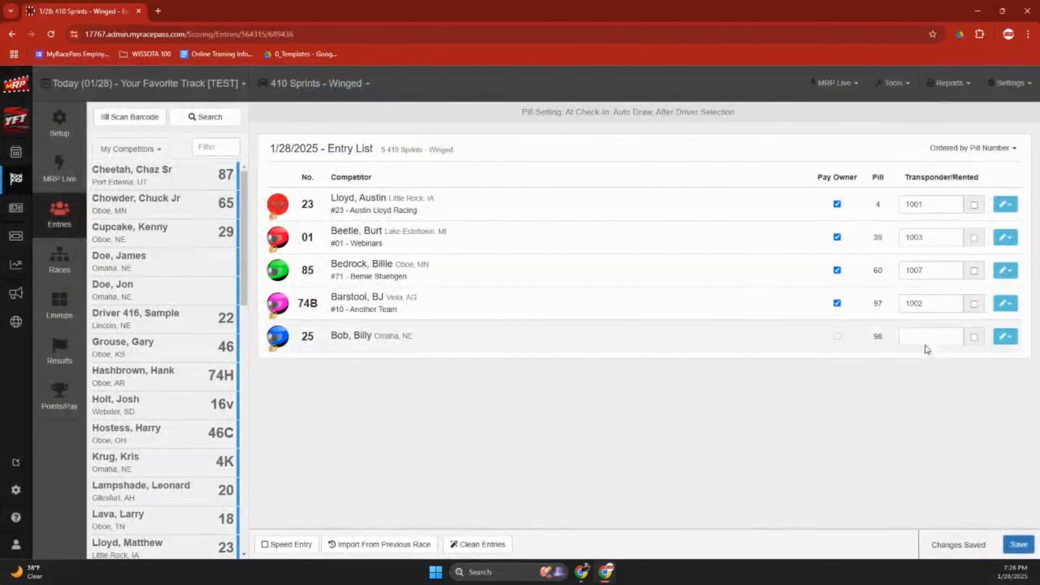
left_click(925, 337)
left_click(875, 375)
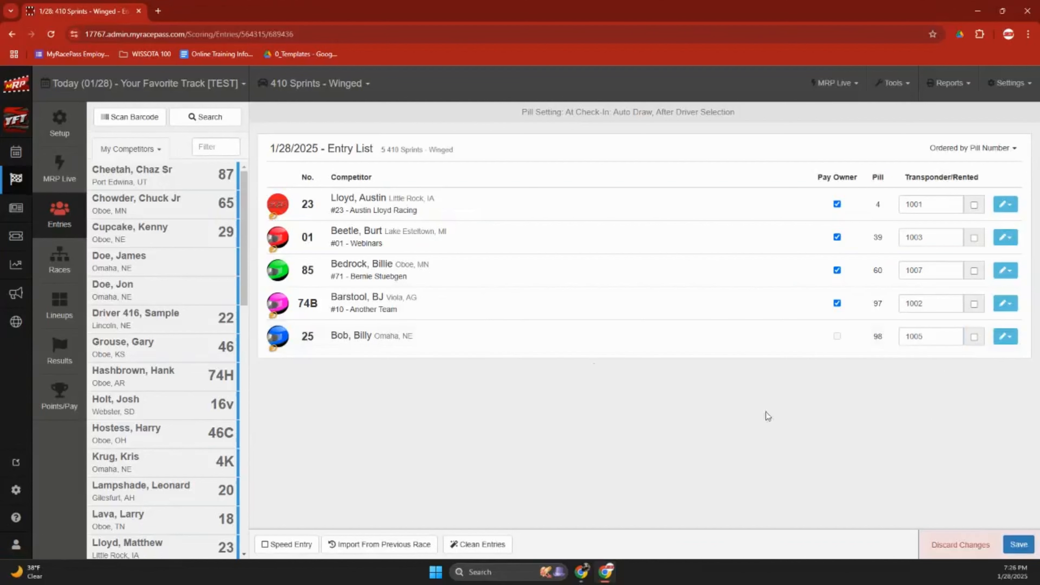
left_click(150, 184)
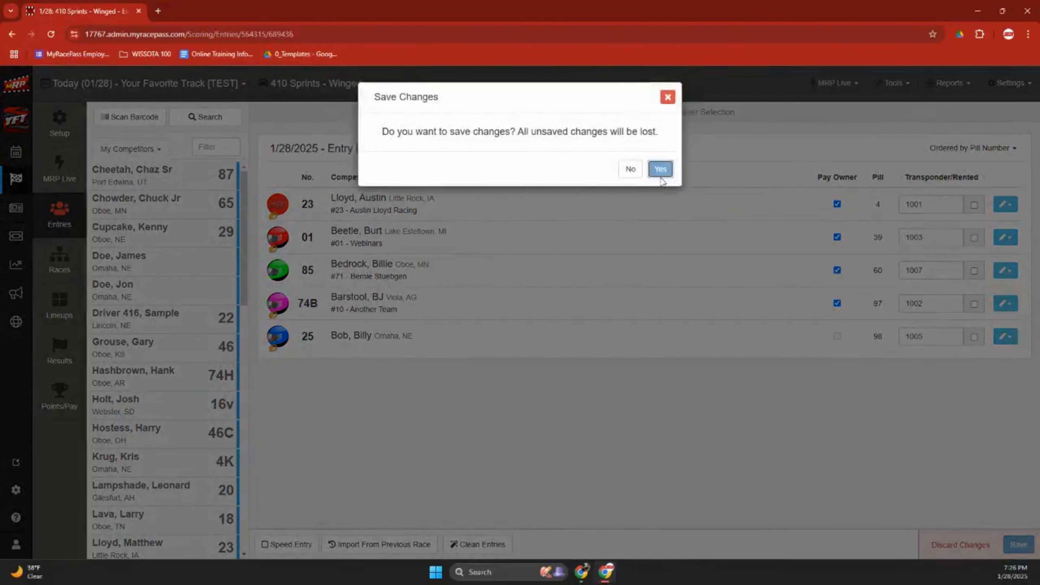
left_click(660, 169)
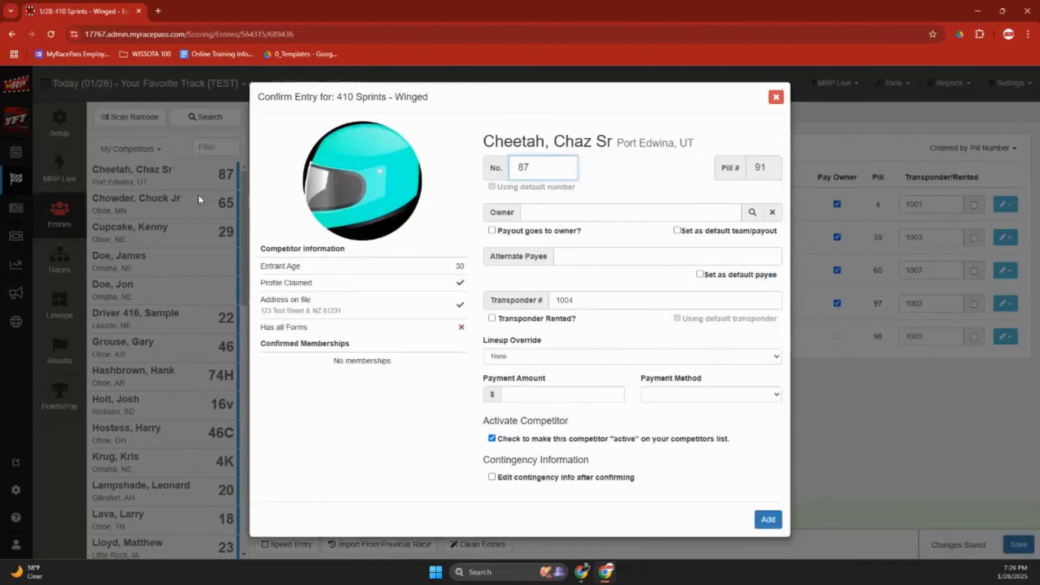
Add cars 87, 65, 29, 46 and 16V to bring the entry list to ten cars.
double_click(762, 167)
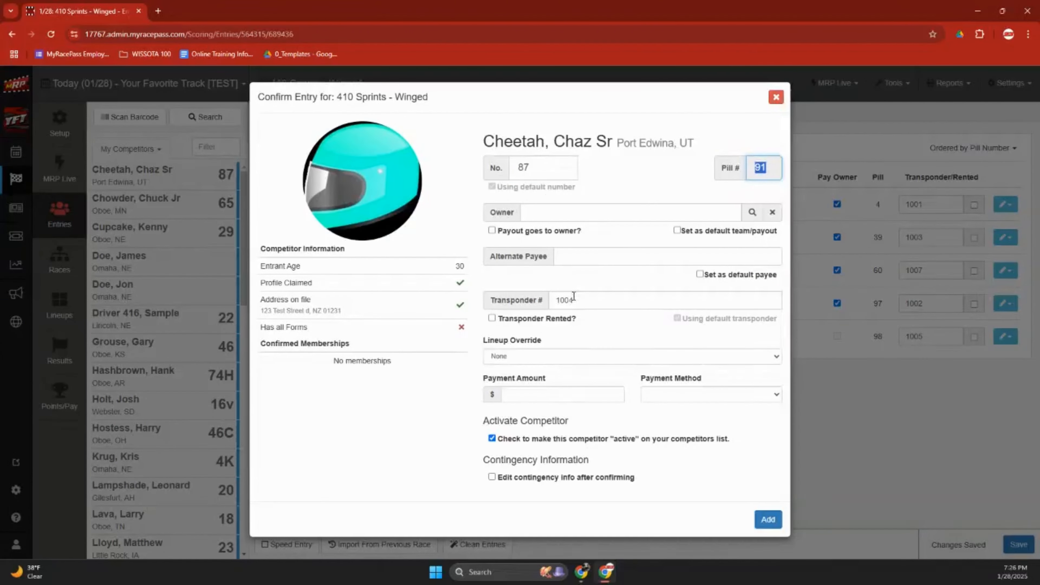
left_click(768, 517)
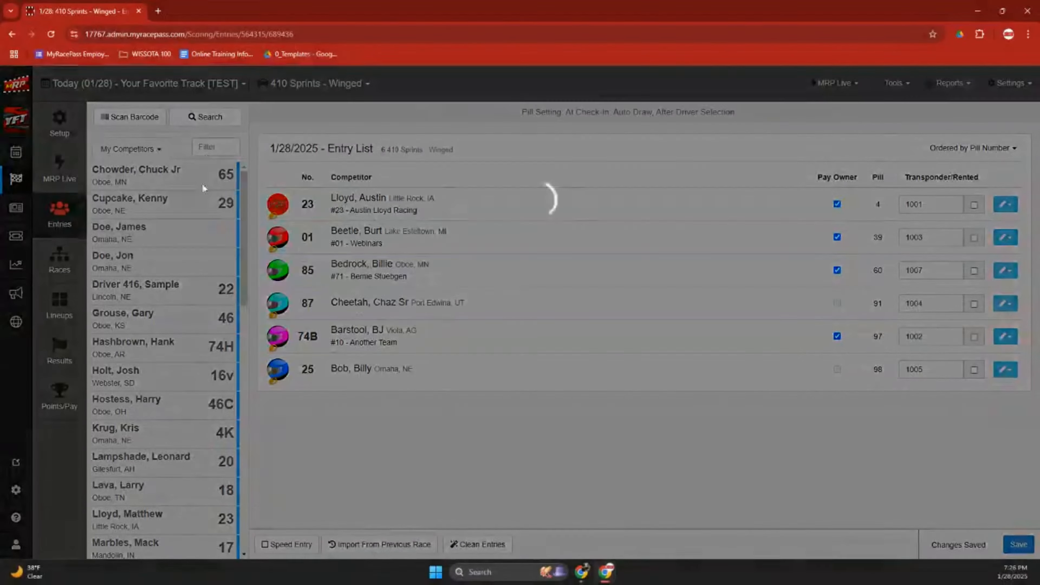
left_click(204, 188)
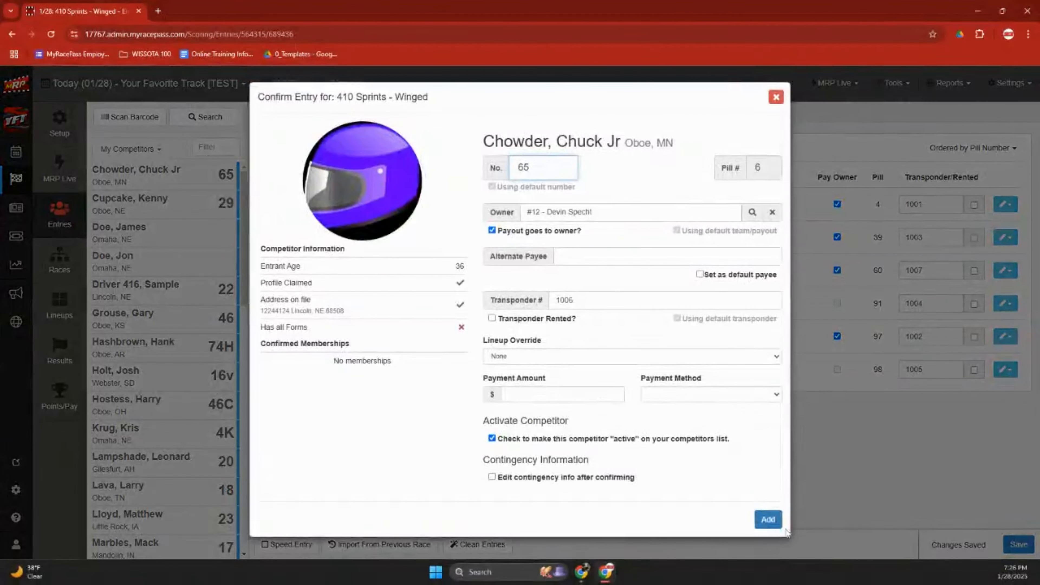
key("Return")
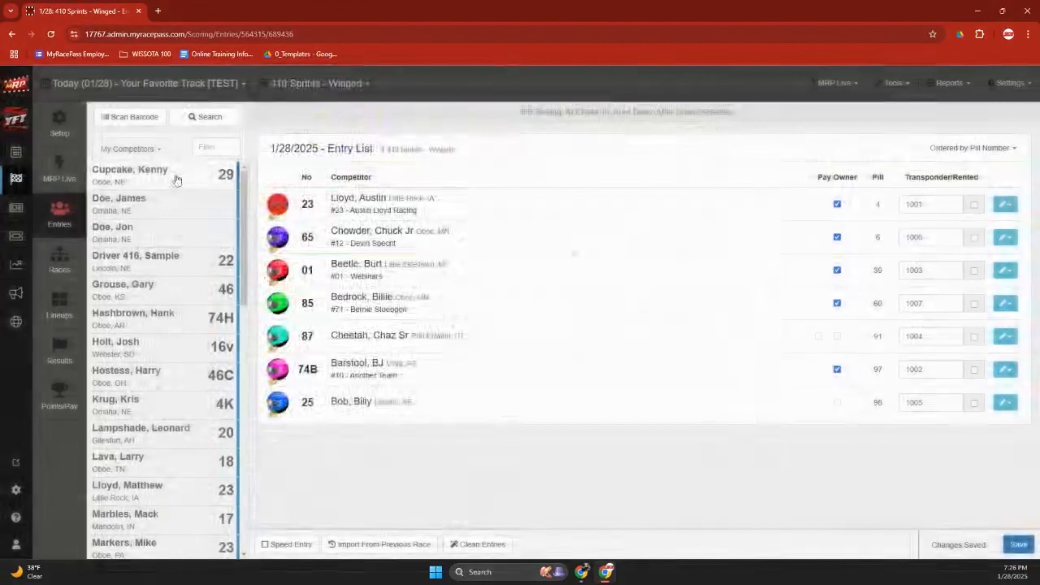
left_click(174, 177)
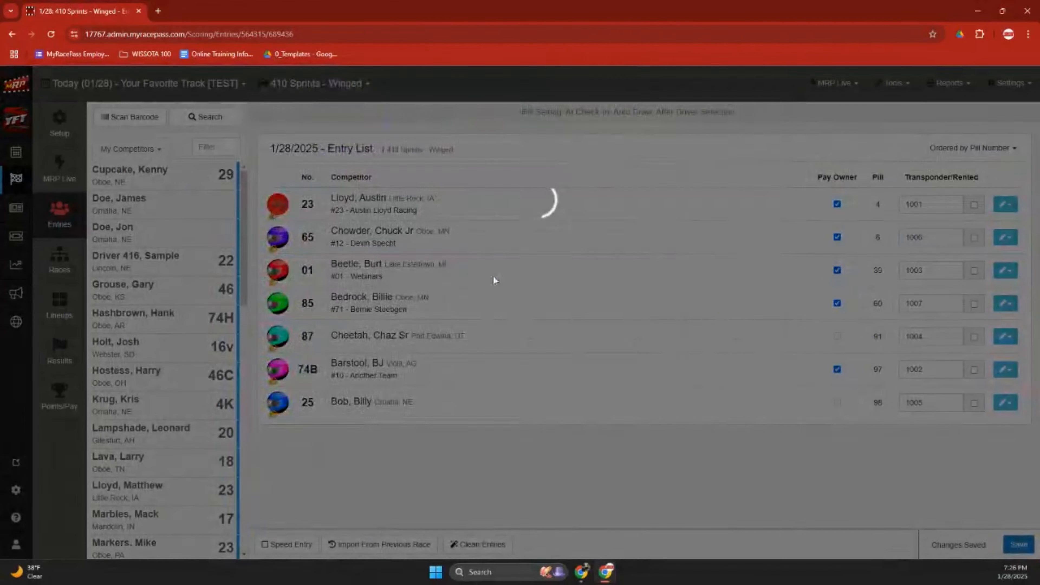
left_click(760, 521)
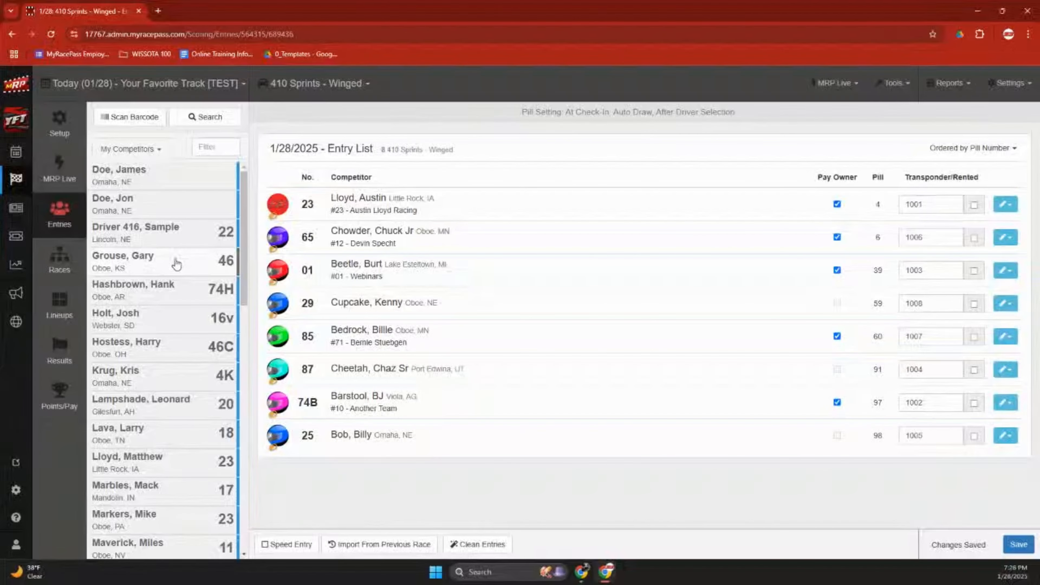
left_click(176, 265)
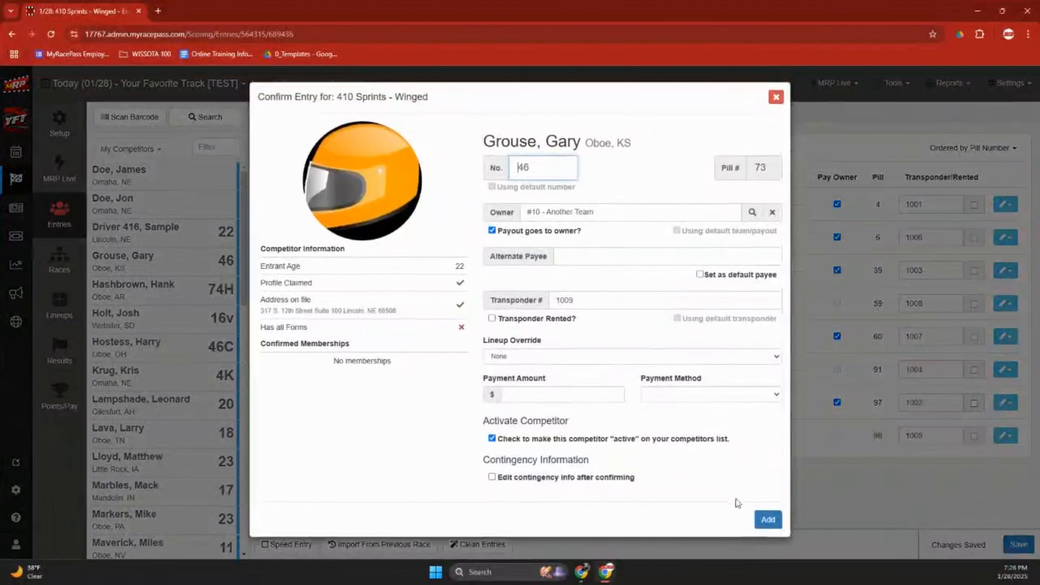
left_click(738, 513)
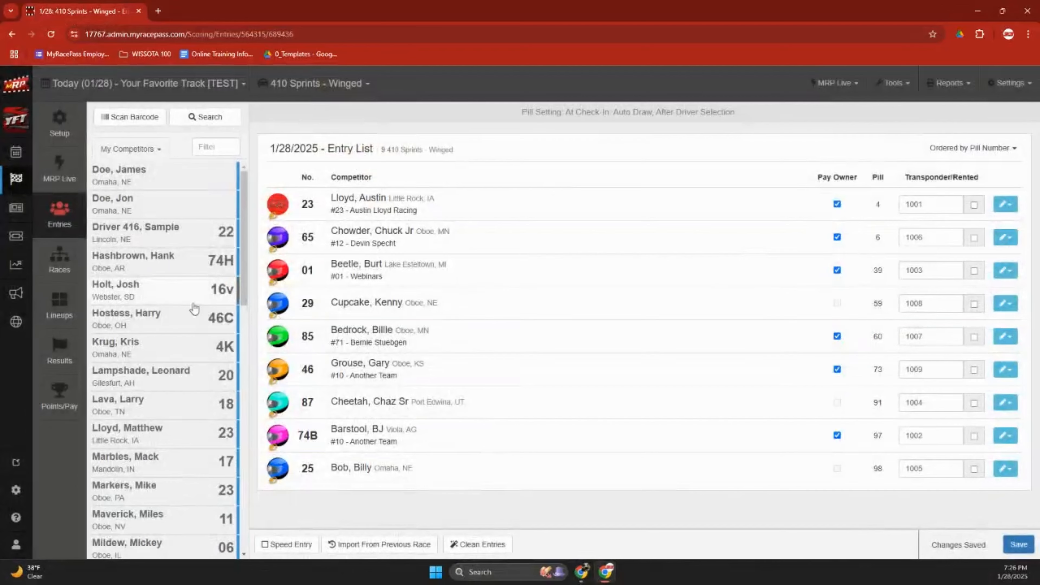
left_click(191, 293)
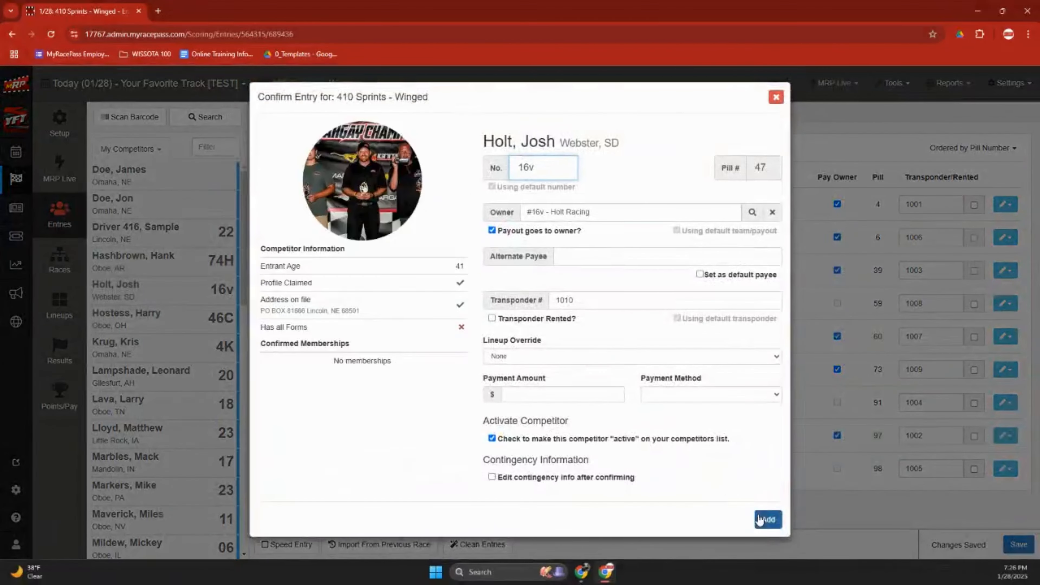
left_click(761, 518)
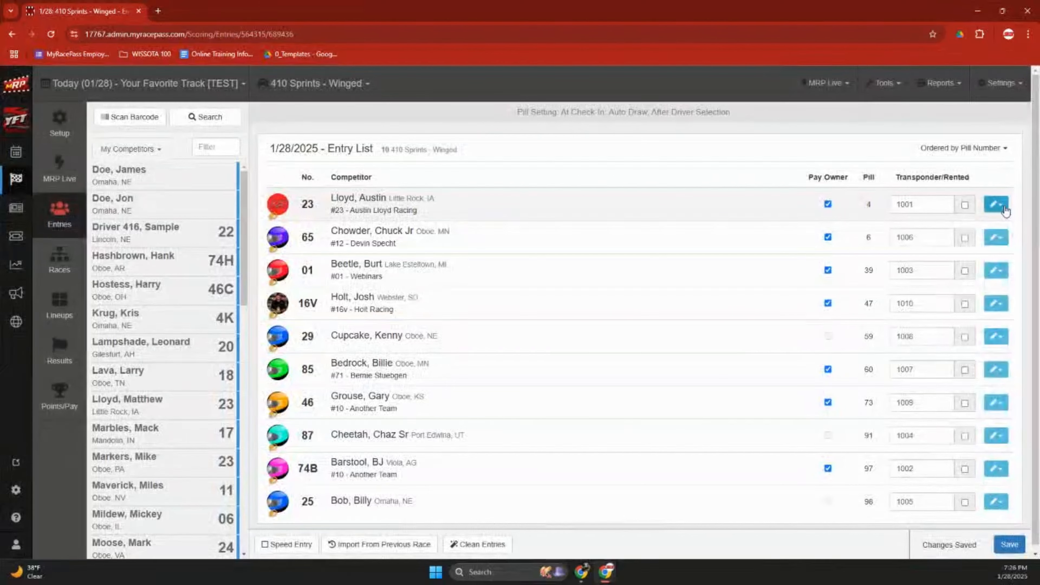
left_click(1004, 205)
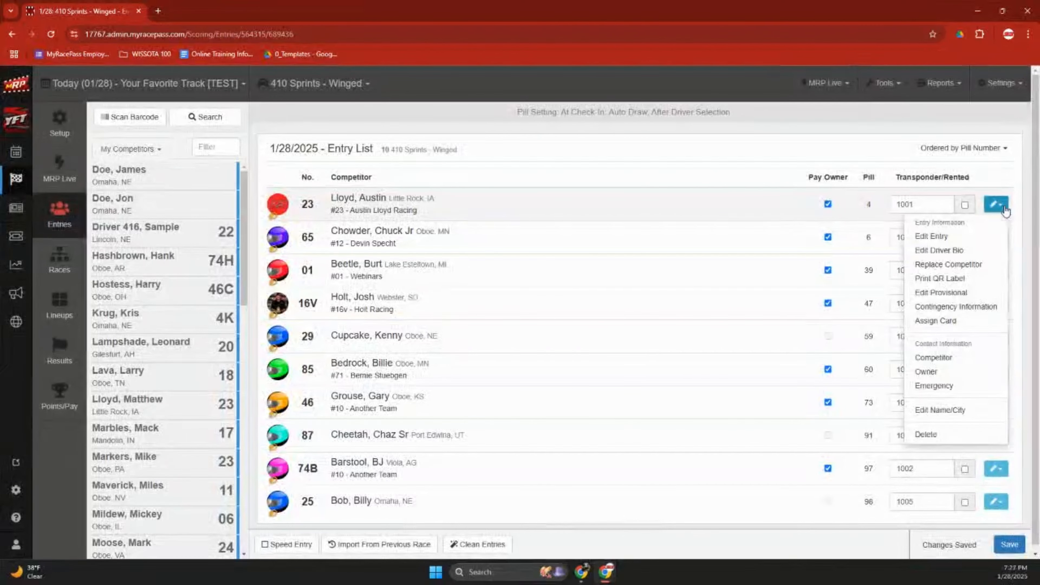
Start assigning an MRP card to car 23's entry, then cancel without assigning one.
left_click(960, 237)
left_click(663, 97)
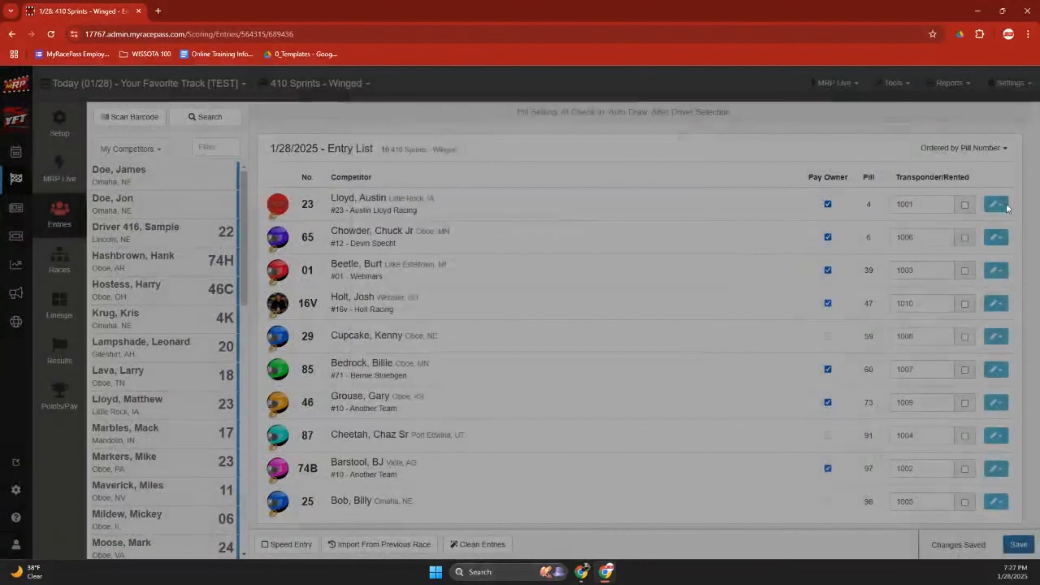
left_click(1005, 204)
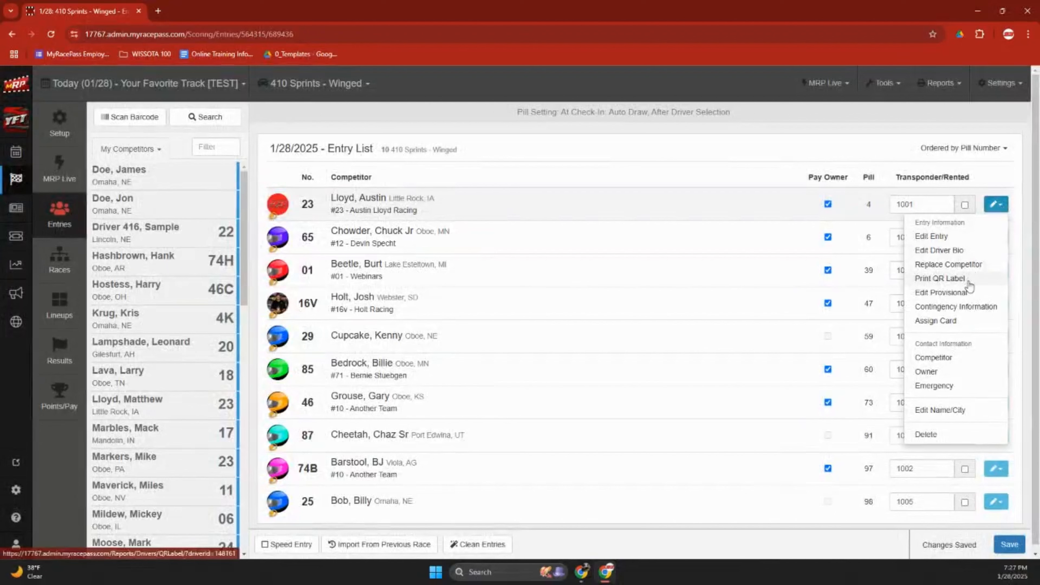
left_click(970, 327)
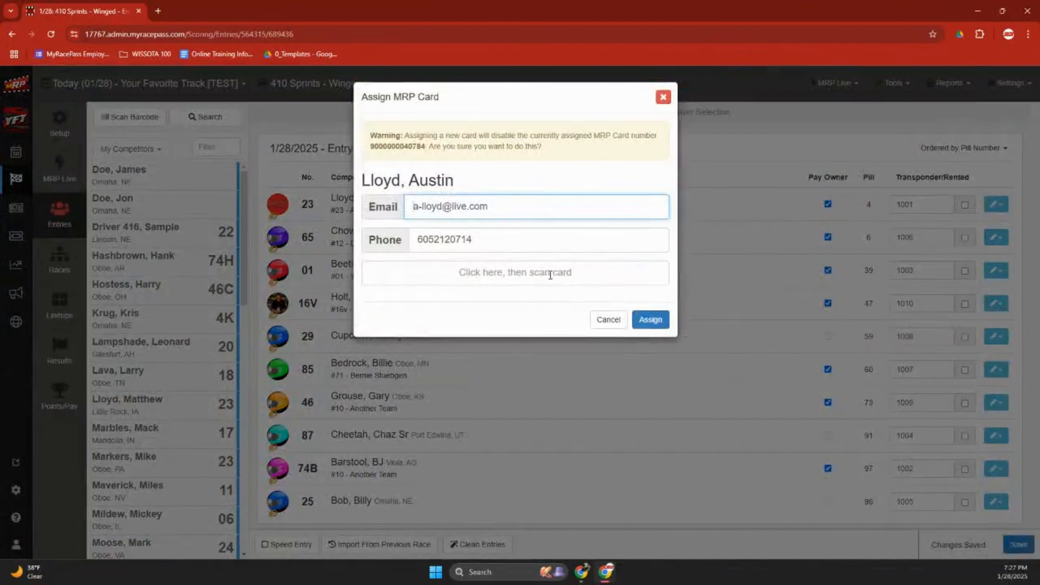
left_click(549, 275)
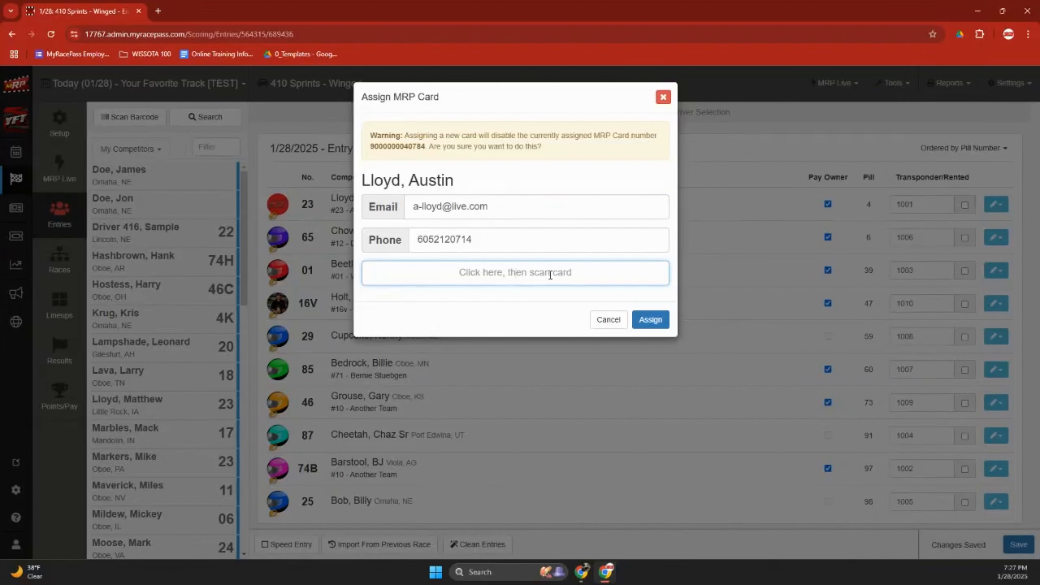
left_click(598, 318)
Close car 23's actions menu and go to the event's empty Races page.
left_click(996, 207)
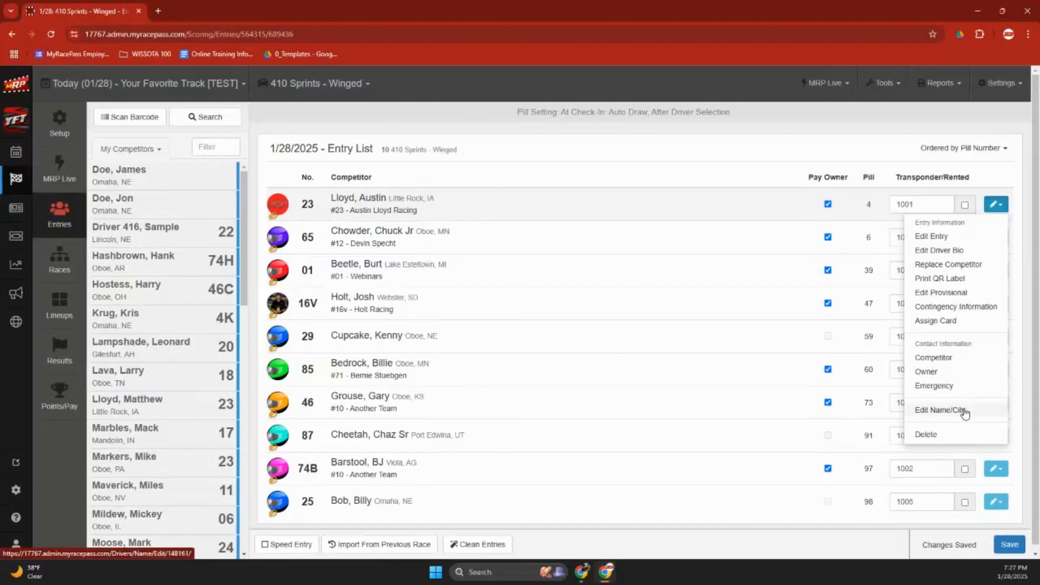
left_click(1002, 209)
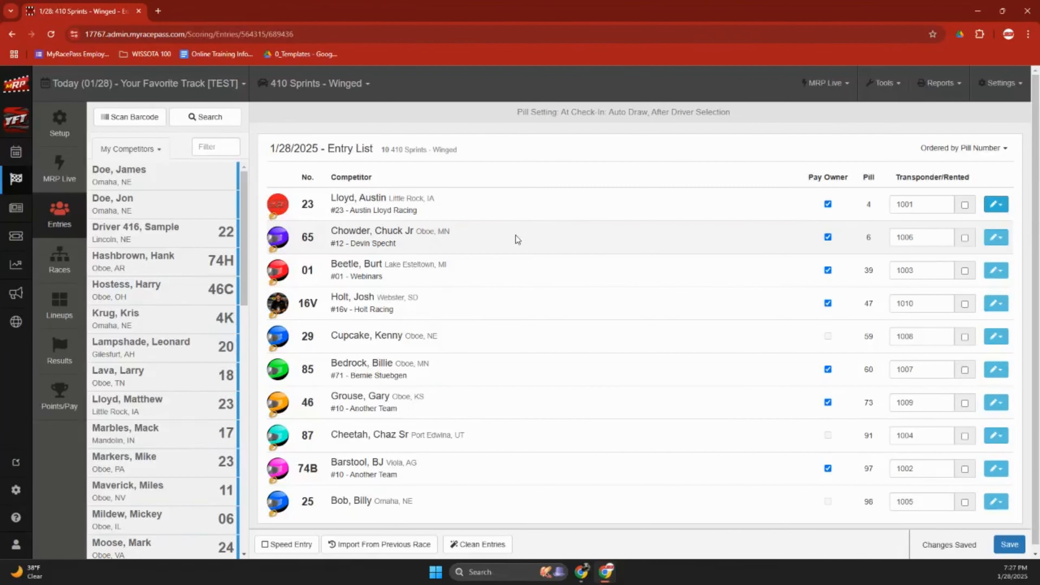
left_click(60, 266)
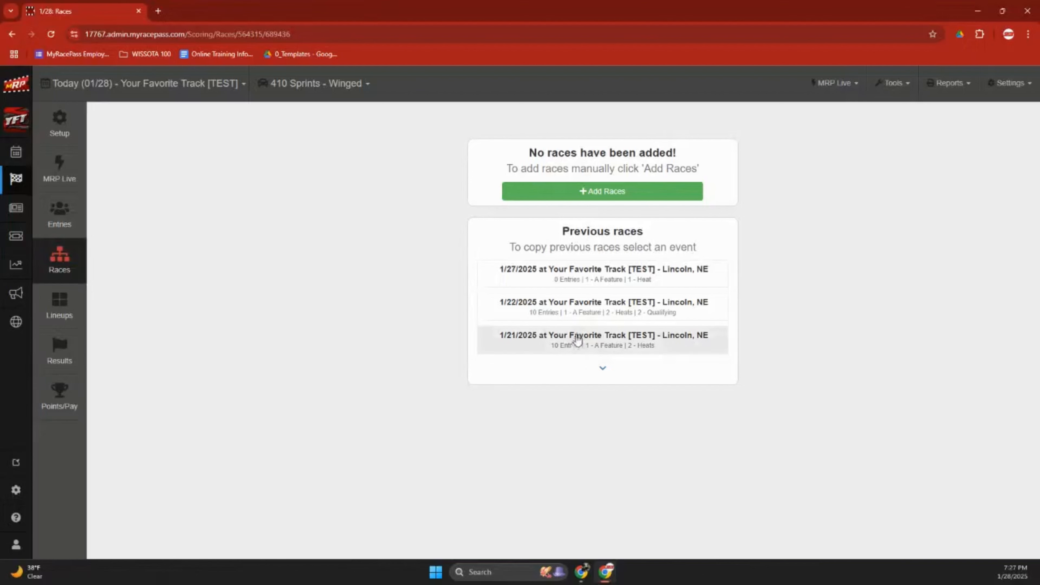
Fill the Add Races form with a 10-lap Heat and a 20-lap A Feature.
left_click(598, 193)
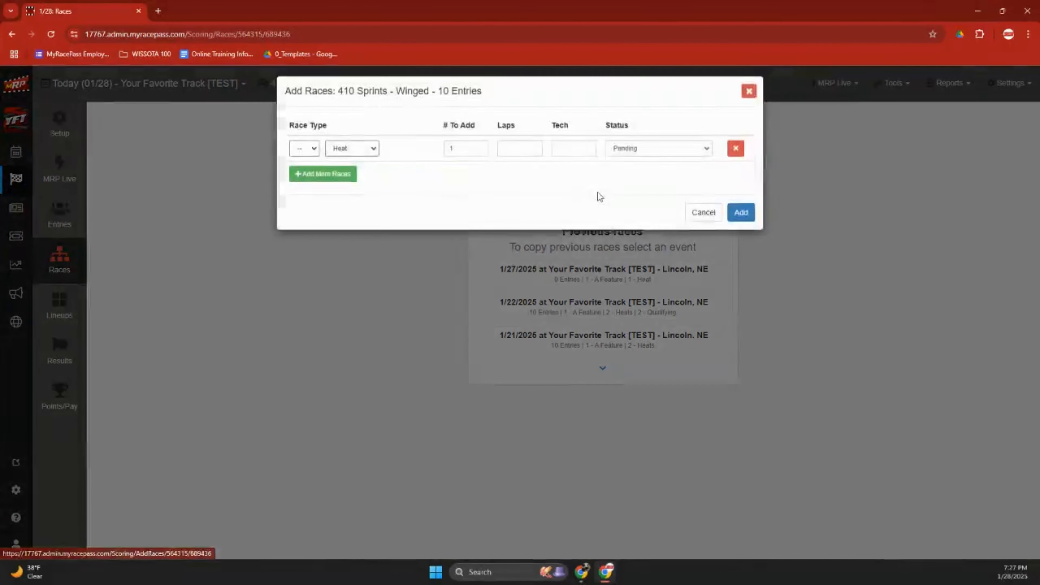
left_click(345, 183)
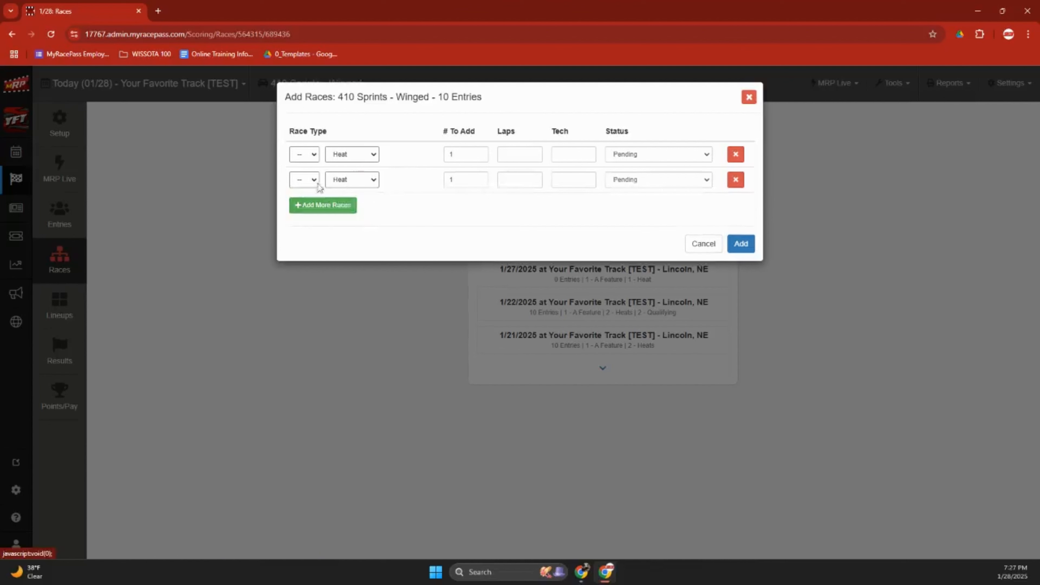
left_click(314, 182)
left_click(312, 205)
left_click(345, 182)
left_click(345, 195)
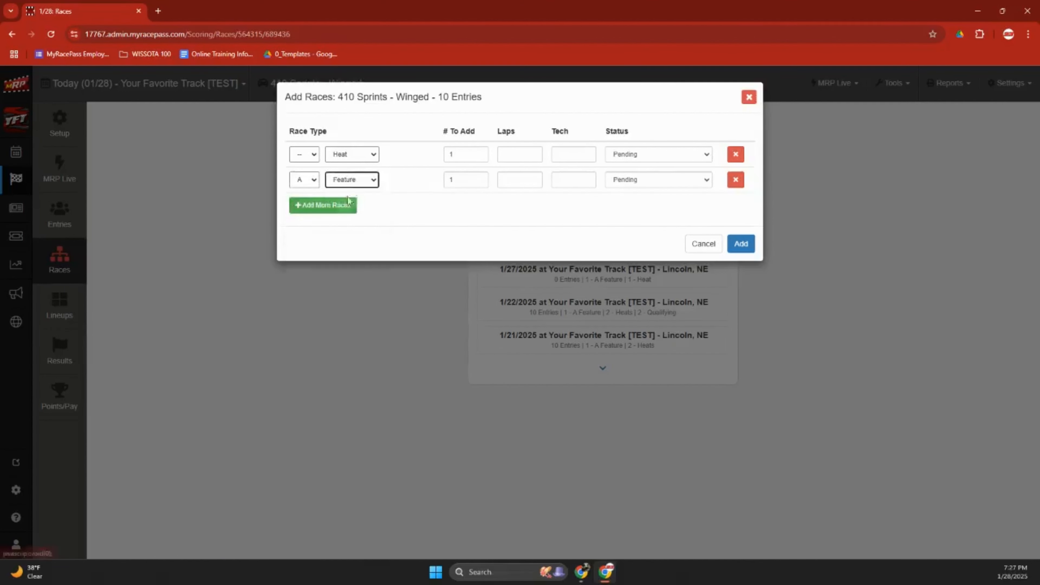
left_click(520, 155)
type("10")
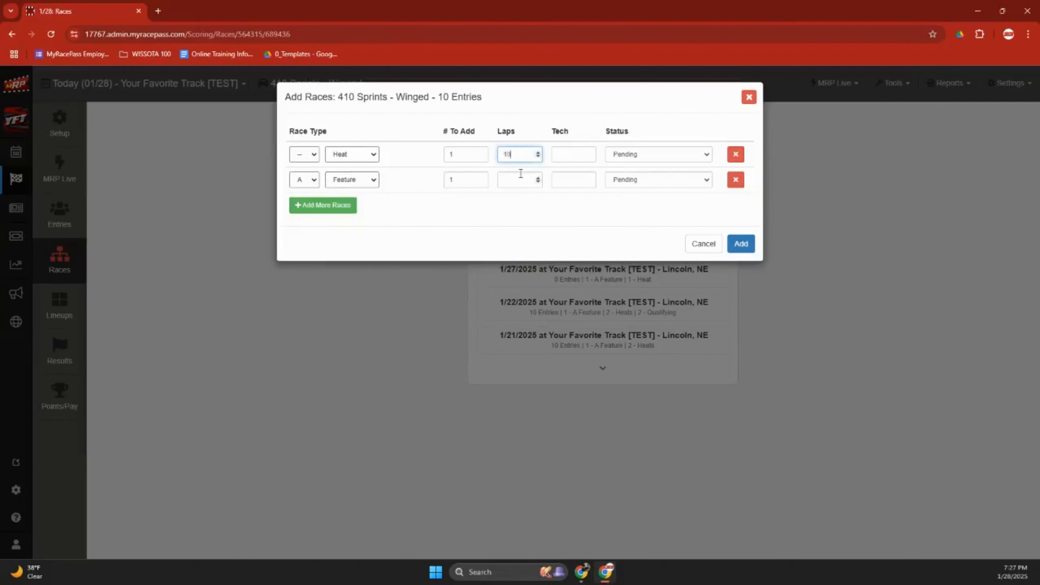
left_click(521, 180)
type("20")
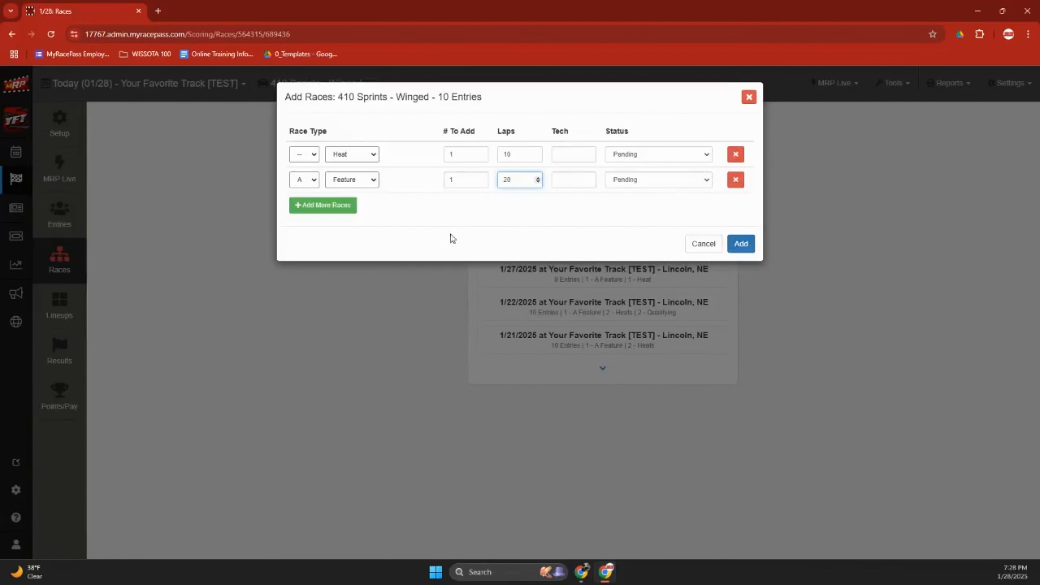
left_click(311, 180)
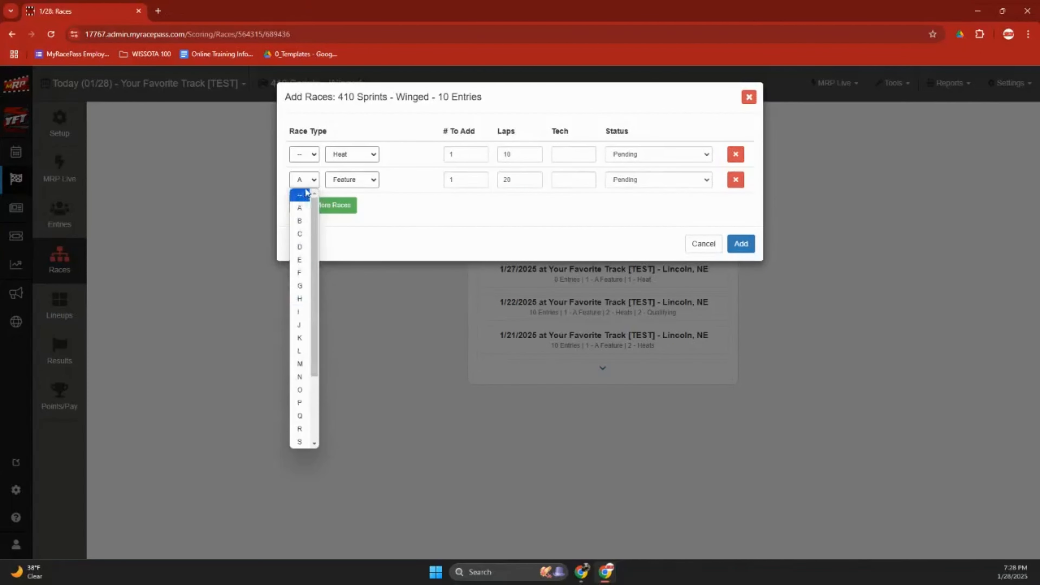
Remove an extra third race row and create Heat 1 (10 laps) and A Feature 1 (20 laps).
left_click(309, 182)
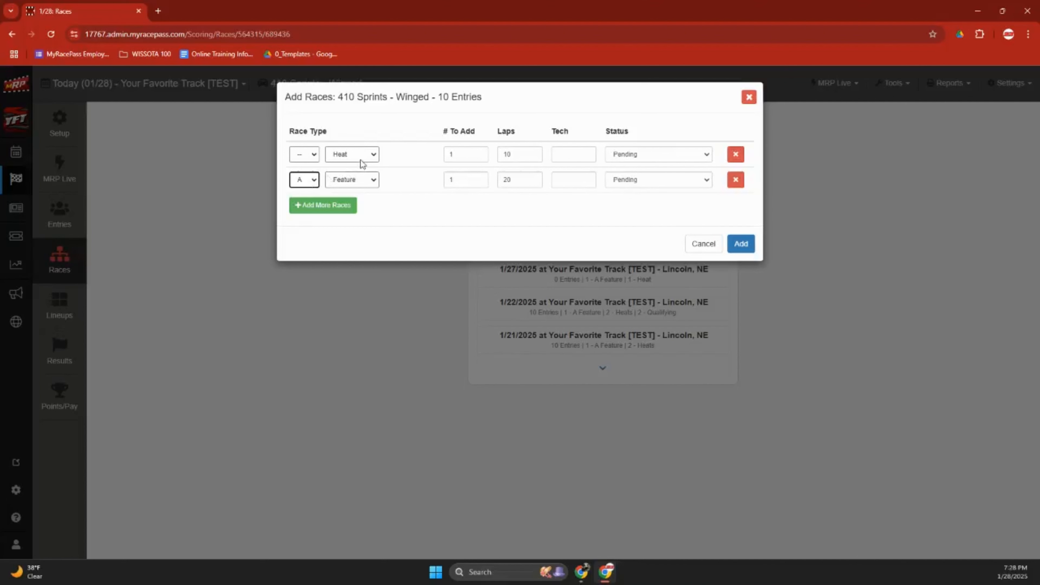
left_click(340, 206)
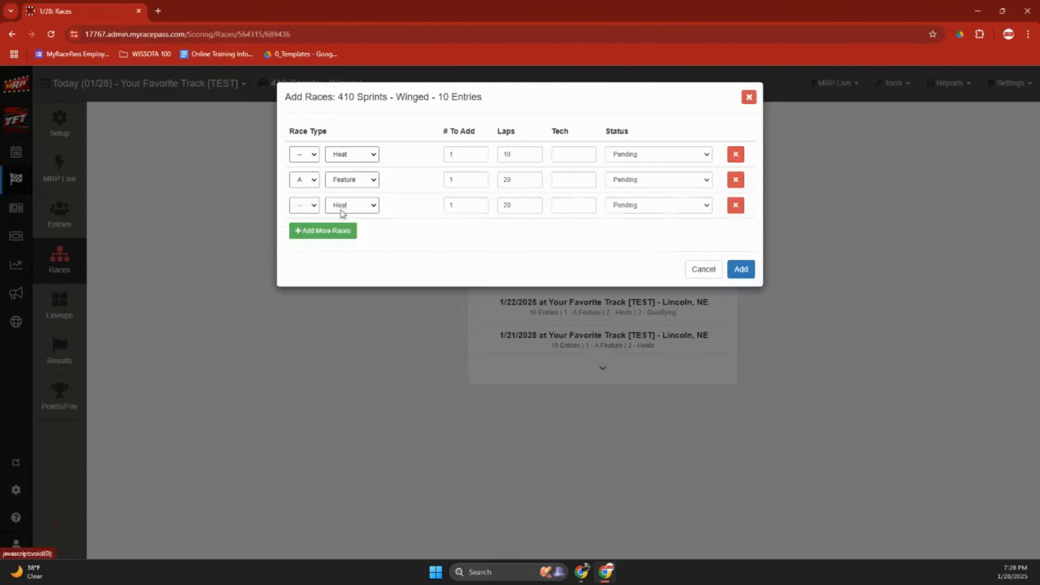
left_click(335, 210)
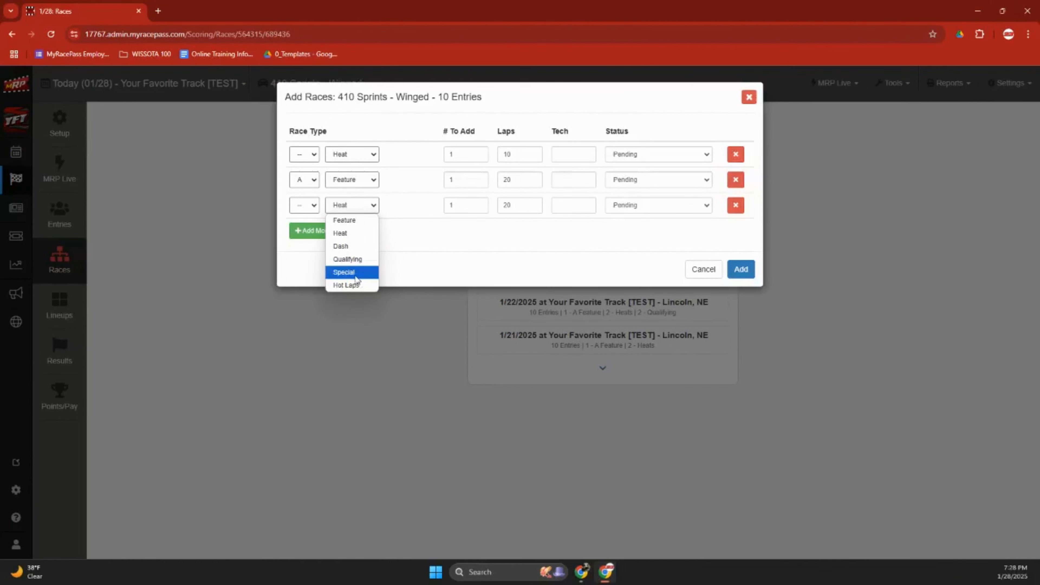
left_click(430, 261)
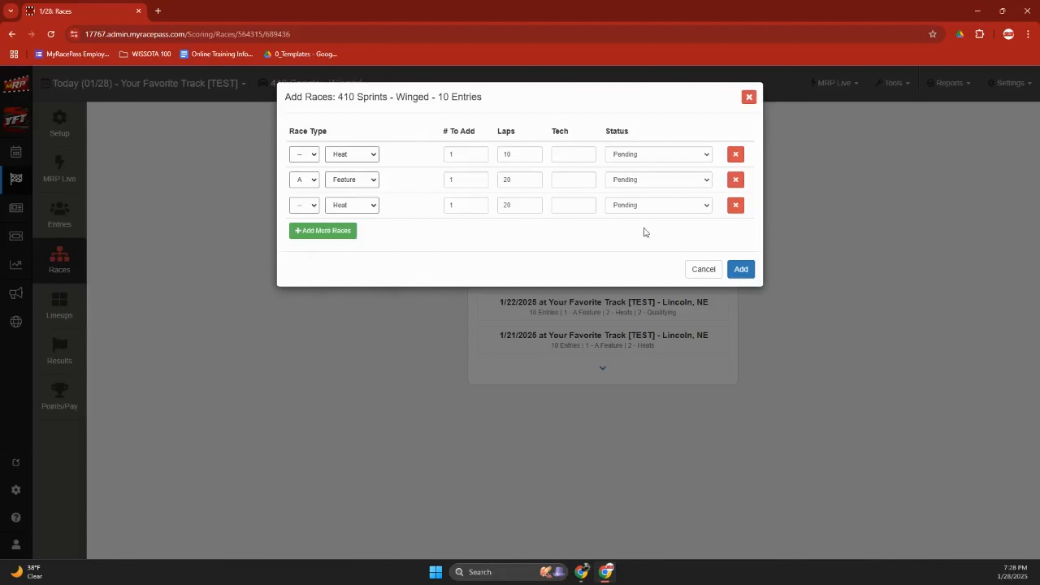
left_click(736, 205)
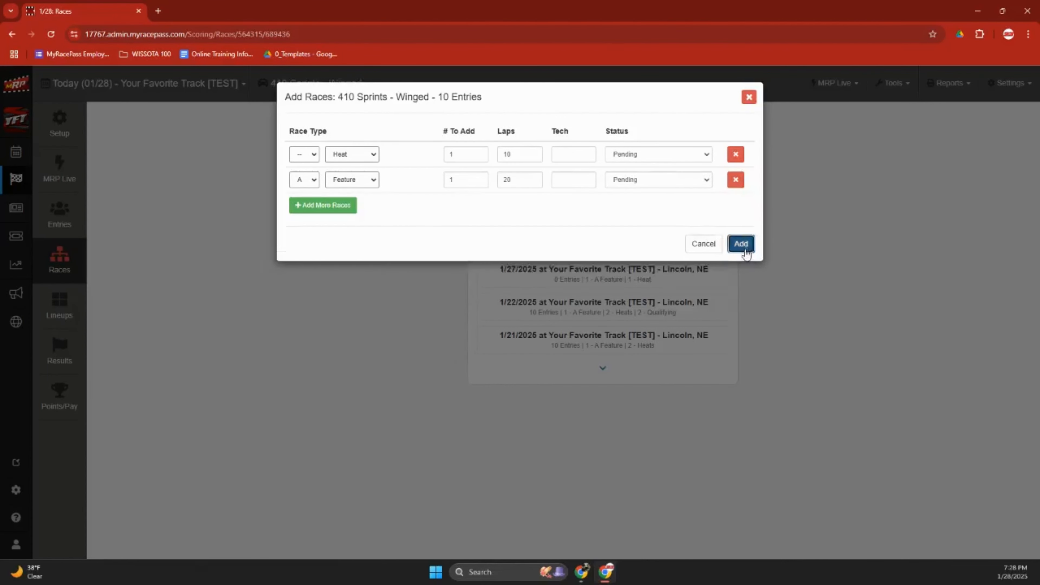
left_click(740, 269)
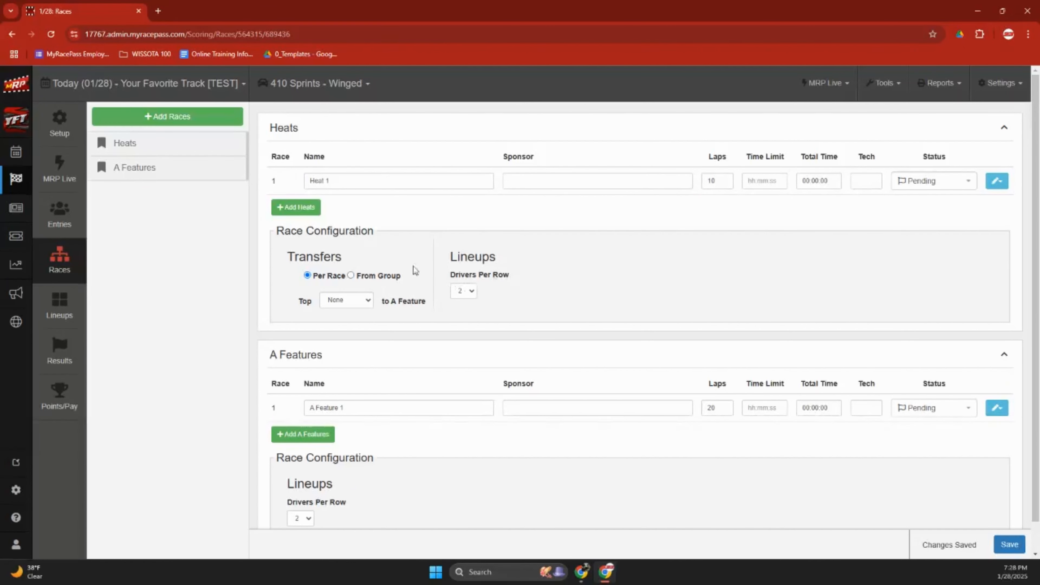
scroll(392, 244, "down", 1)
scroll(391, 243, "up", 1)
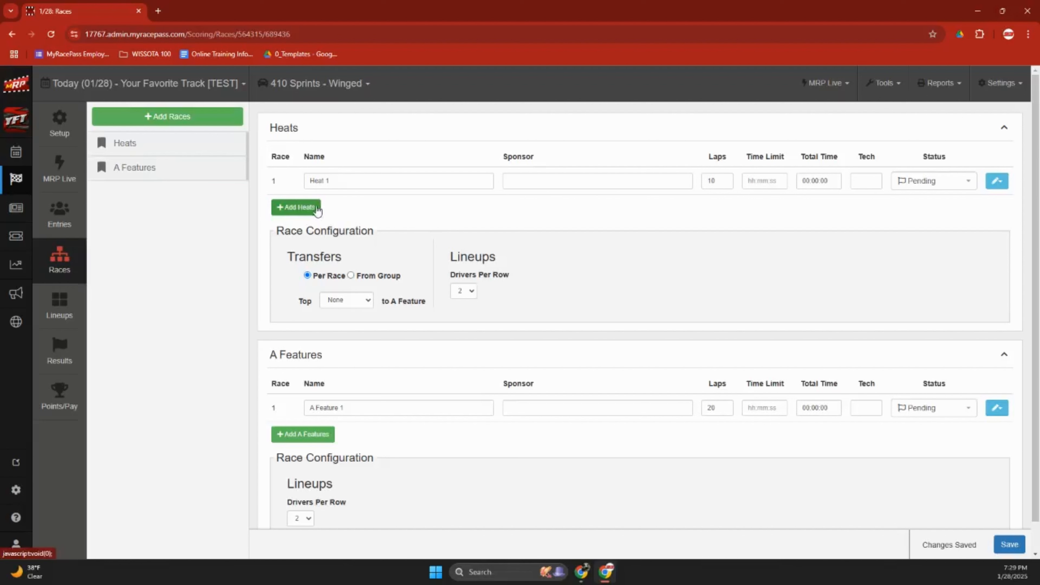
Try group transfers with the top 20 heat finishers going to the A Feature.
left_click(352, 300)
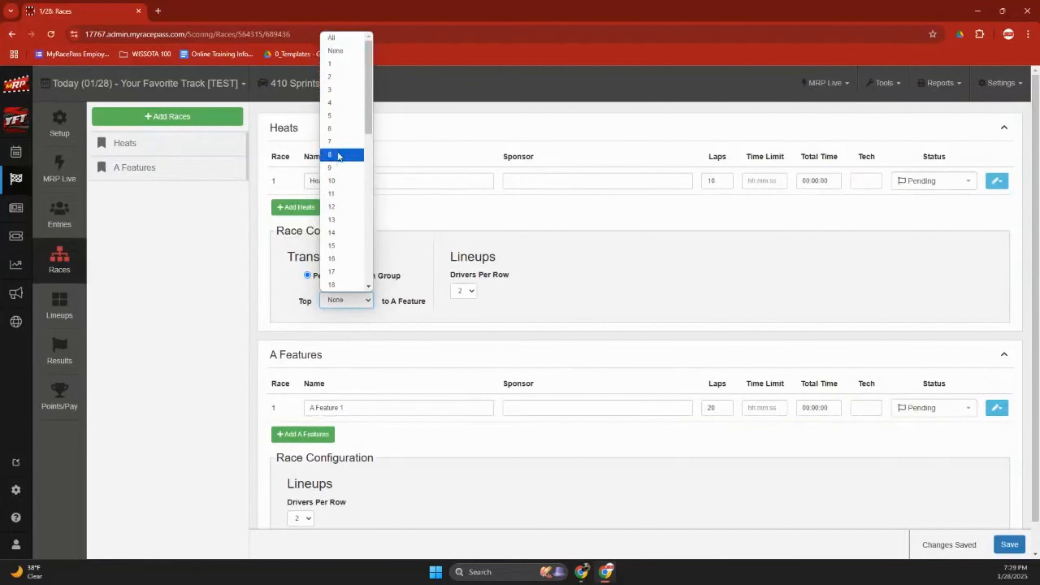
scroll(338, 177, "down", 8)
scroll(338, 177, "up", 8)
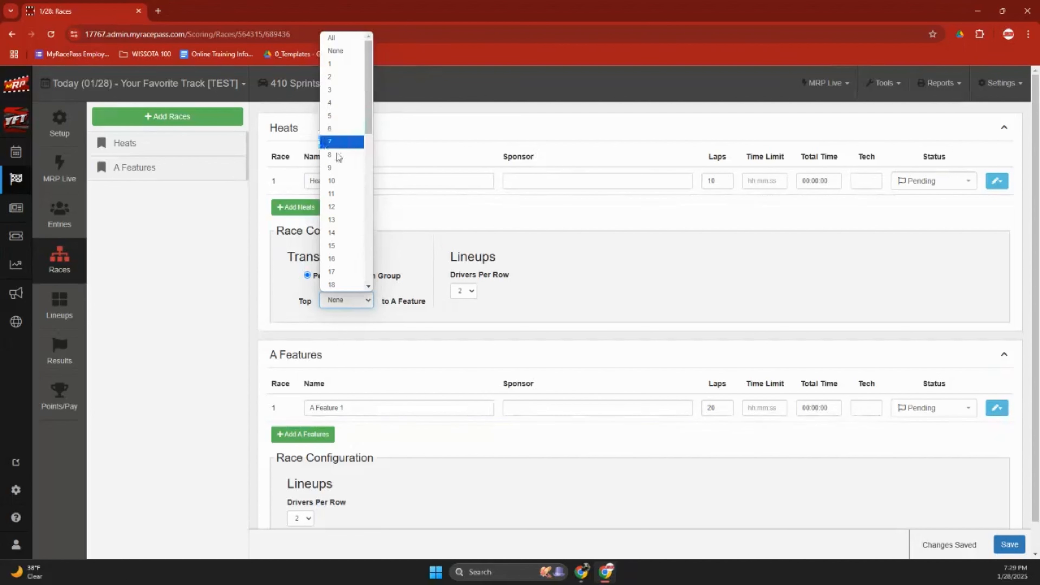
left_click(367, 320)
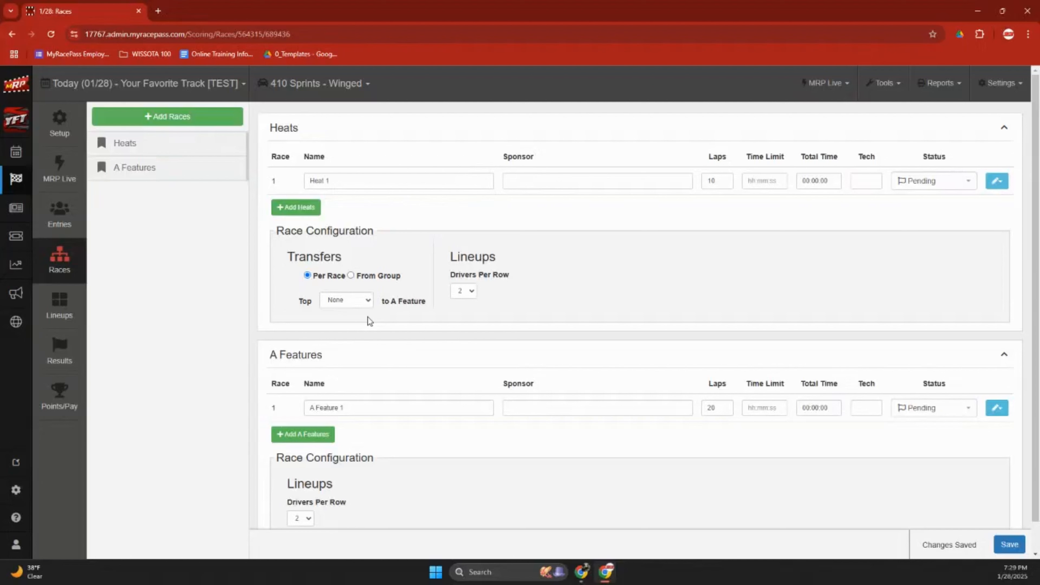
left_click(350, 275)
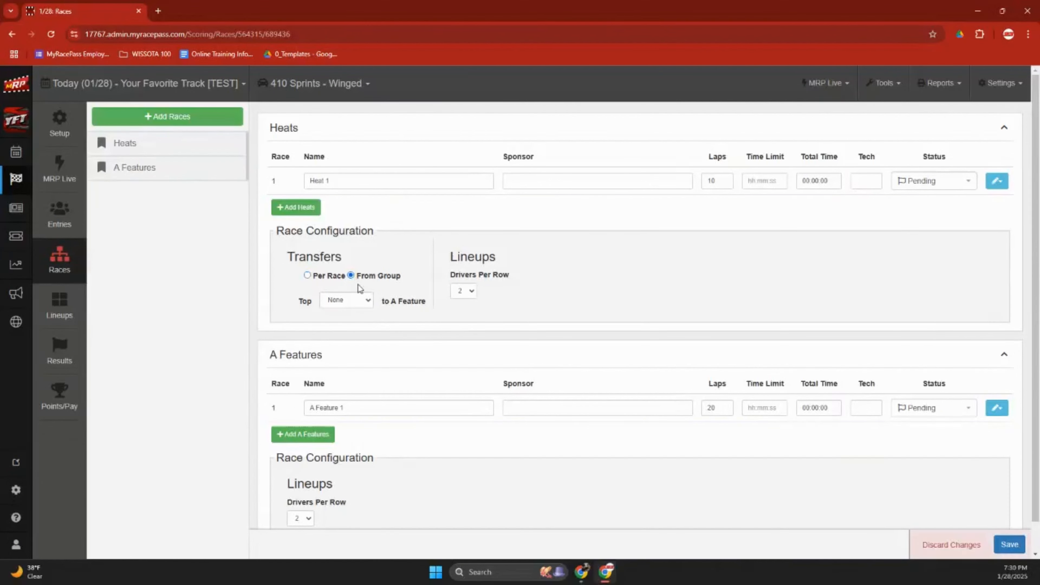
left_click(368, 302)
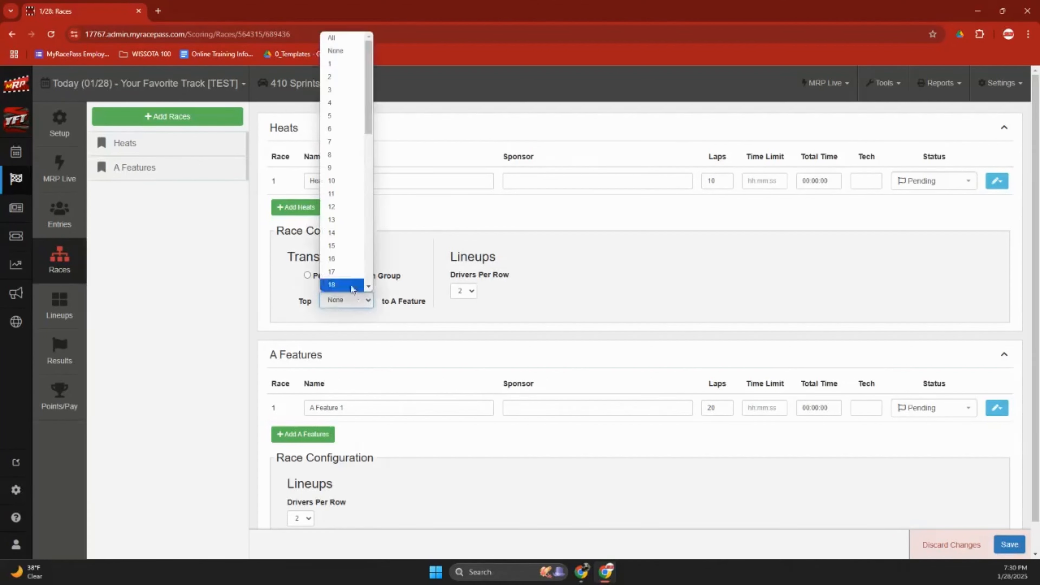
scroll(347, 233, "down", 2)
left_click(346, 203)
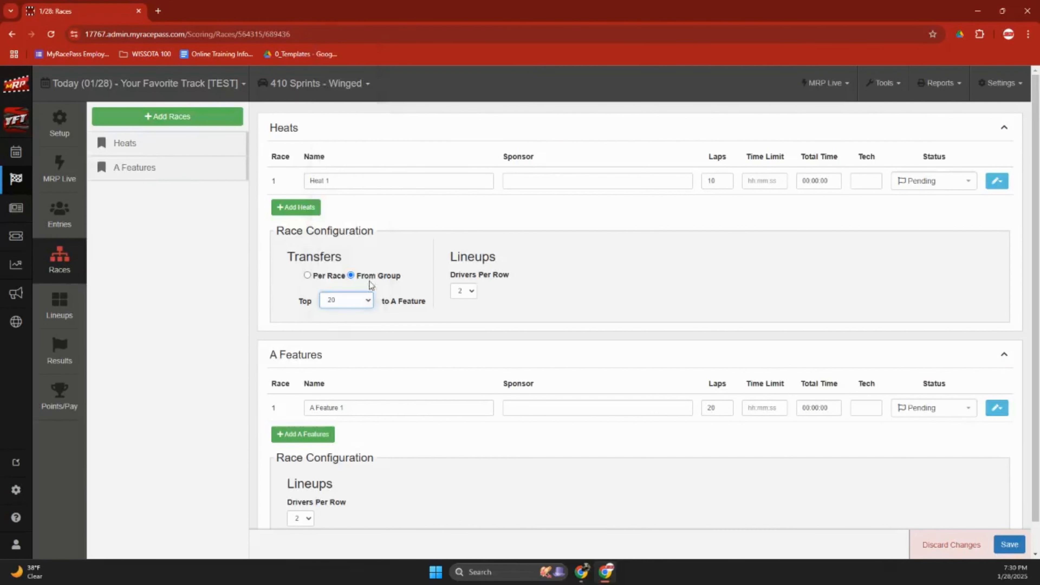
left_click(326, 279)
Set transfers back to Per Race with Top All, and save the race configuration.
left_click(307, 275)
left_click(340, 300)
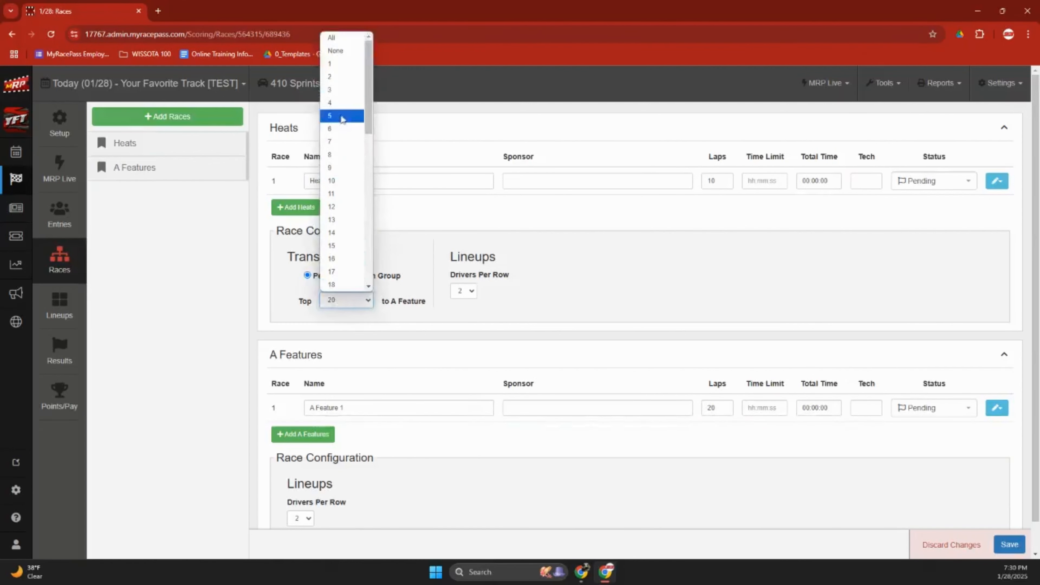
left_click(340, 37)
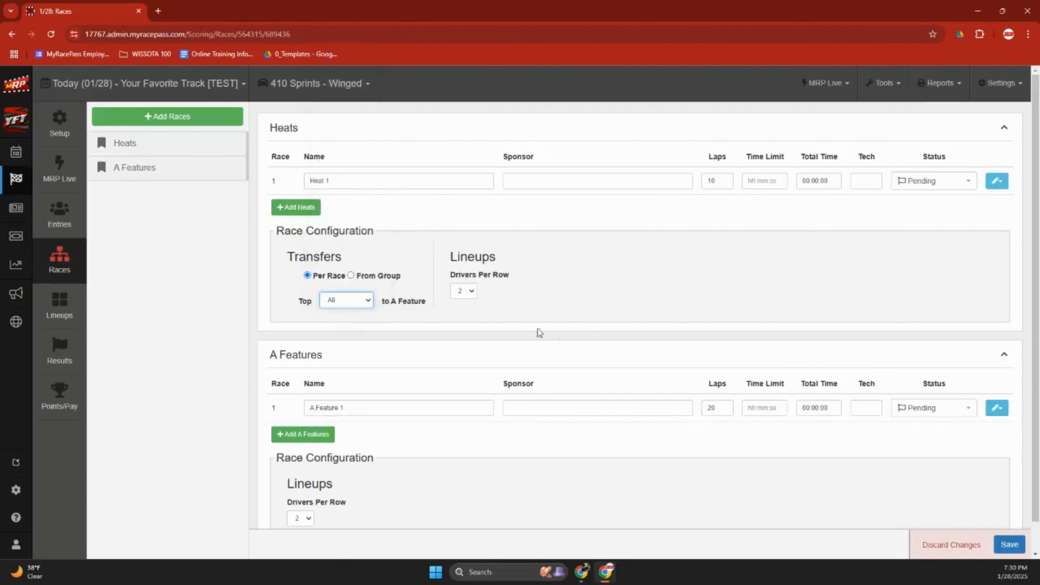
scroll(574, 344, "down", 1)
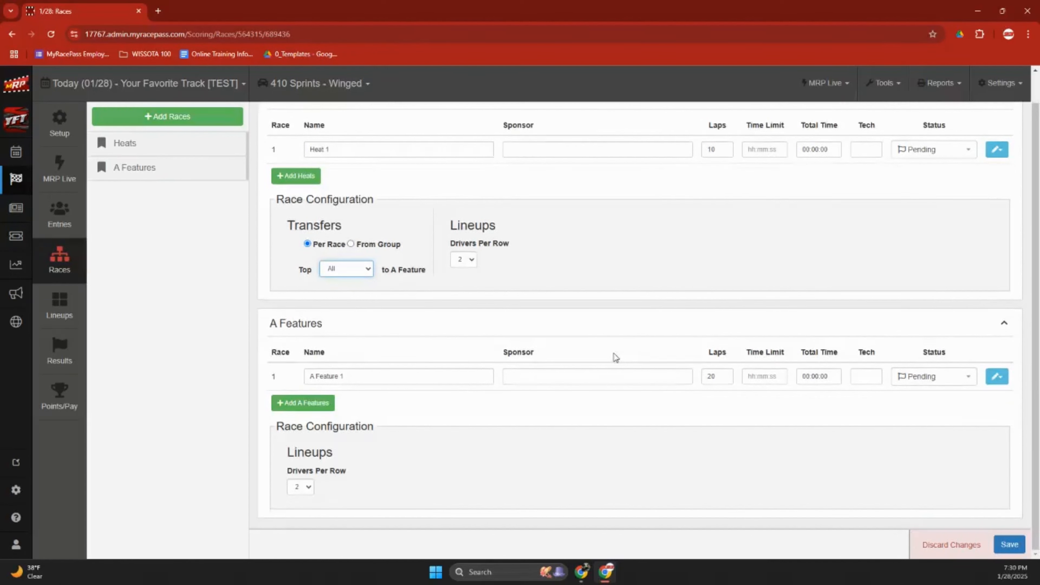
left_click(1007, 544)
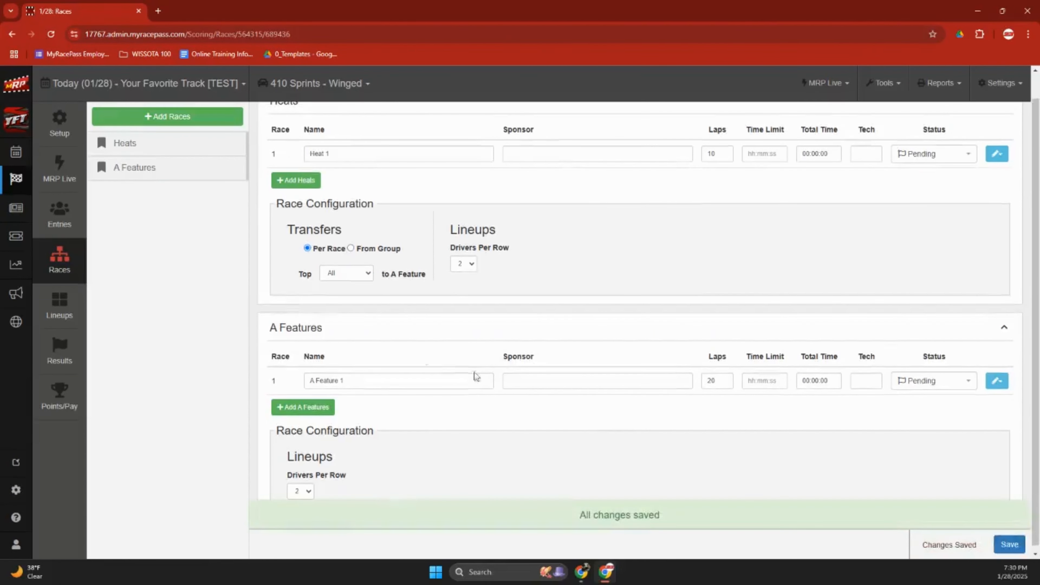
left_click(76, 298)
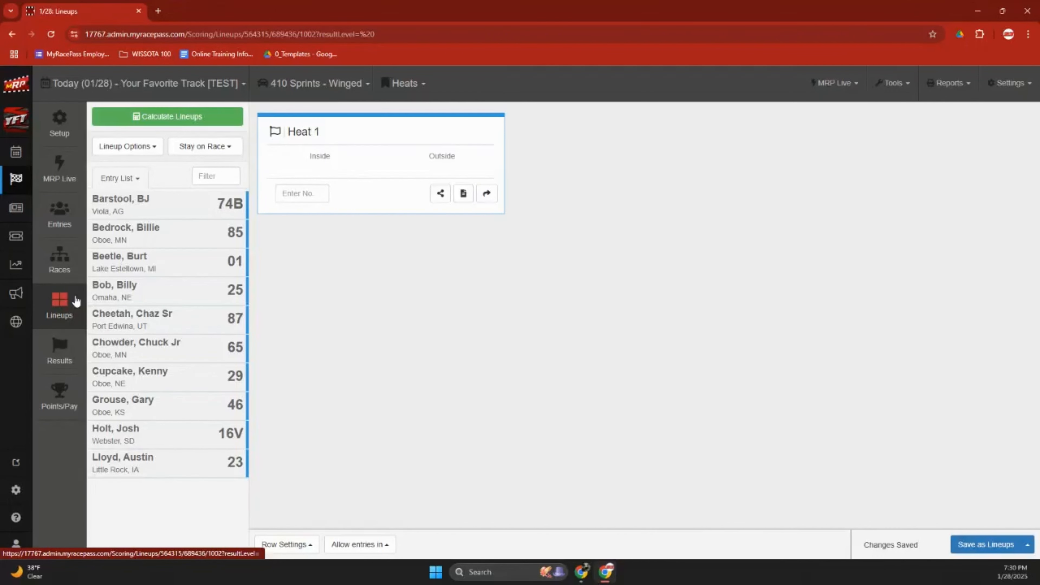
Search all lineup types in Calculate Lineups for 'pill draw' and 'usra'.
left_click(196, 118)
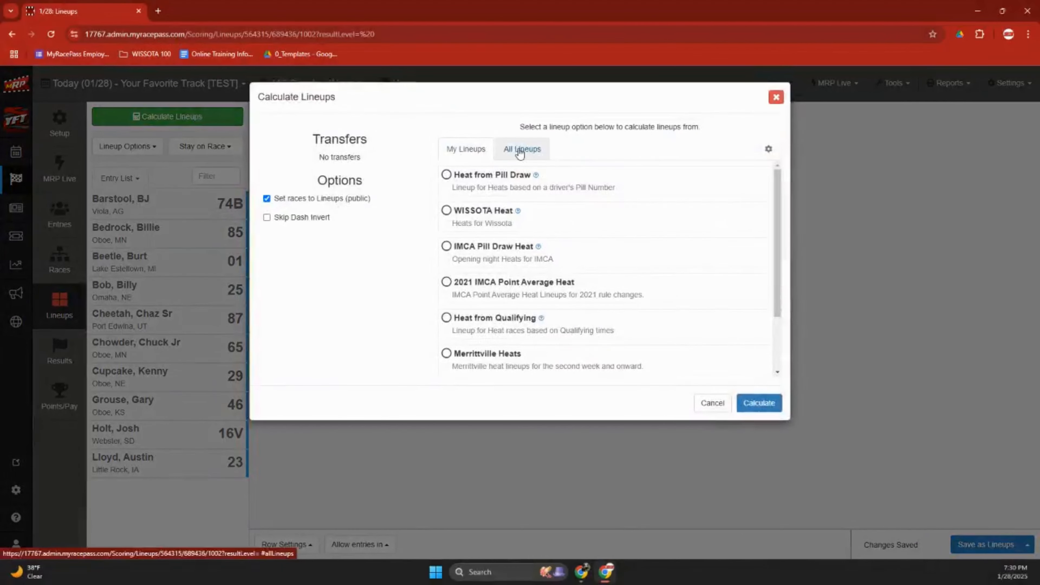
left_click(520, 152)
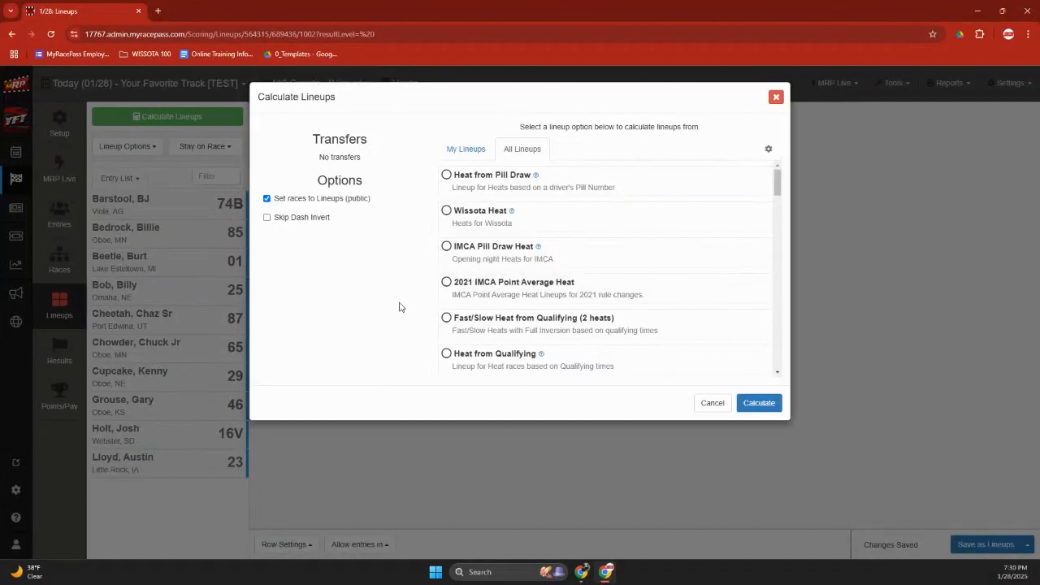
key("ctrl+f")
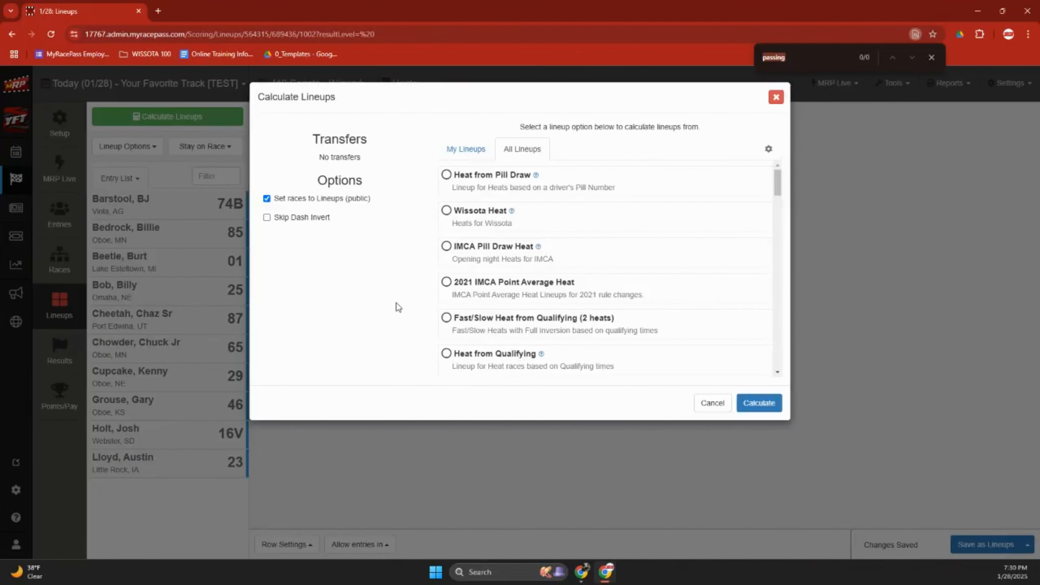
type("pill draw")
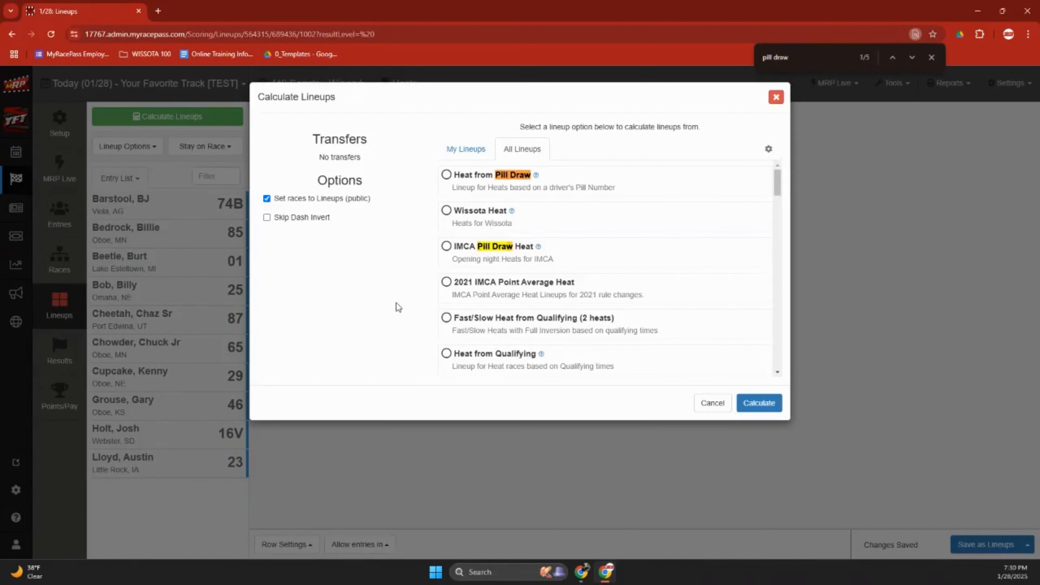
key("Return")
key("Return")
key("BackSpace")
key("BackSpace")
key("BackSpace")
key("BackSpace")
key("BackSpace")
key("BackSpace")
key("BackSpace")
key("BackSpace")
key("BackSpace")
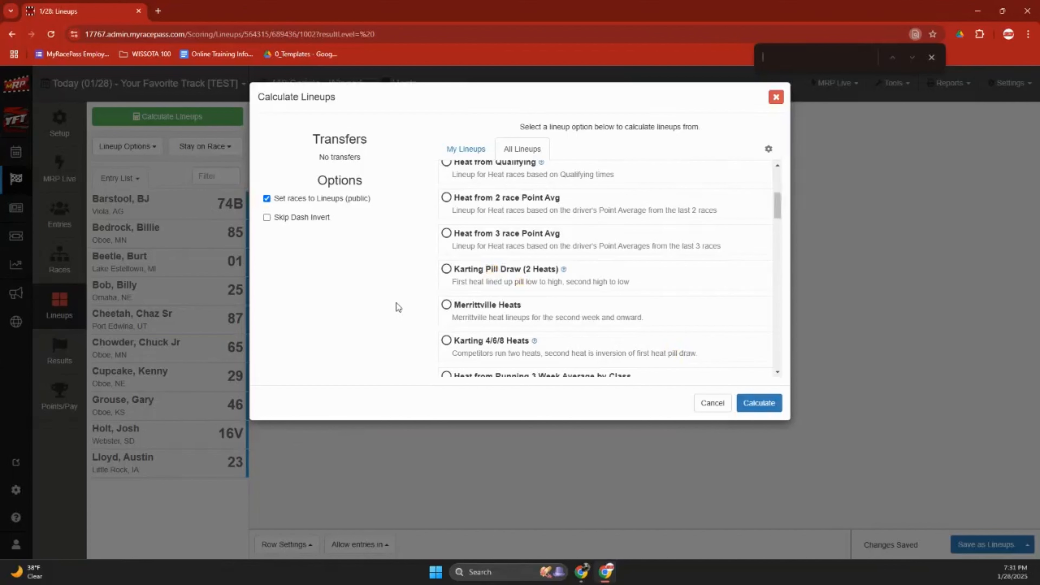
scroll(500, 277, "up", 5)
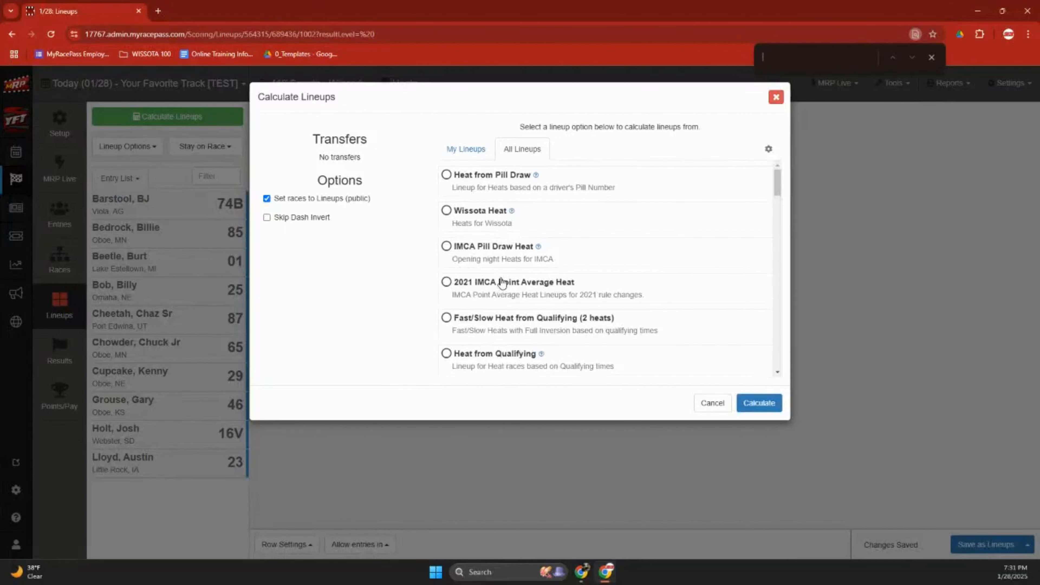
type("usra")
key("BackSpace")
key("BackSpace")
key("BackSpace")
key("BackSpace")
Browse the remaining lineup types, then return to the track's My Lineups list.
scroll(565, 286, "down", 2)
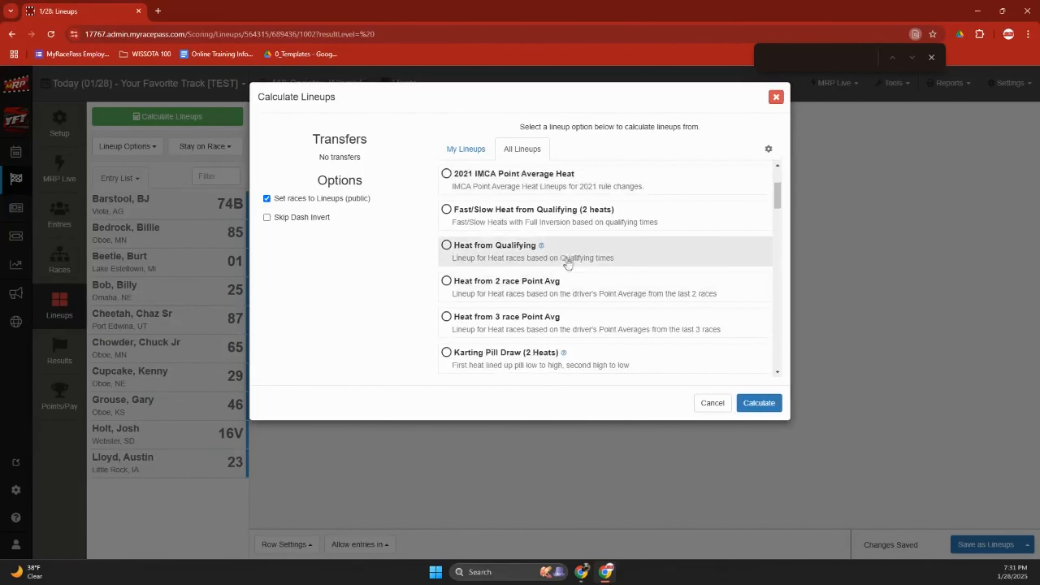
scroll(577, 303, "down", 3)
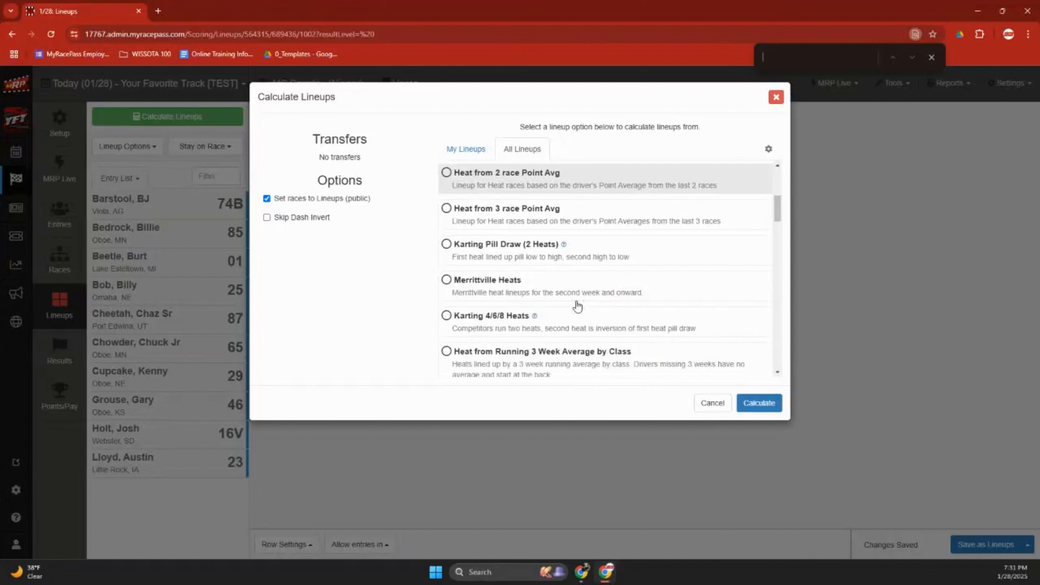
scroll(577, 305, "down", 6)
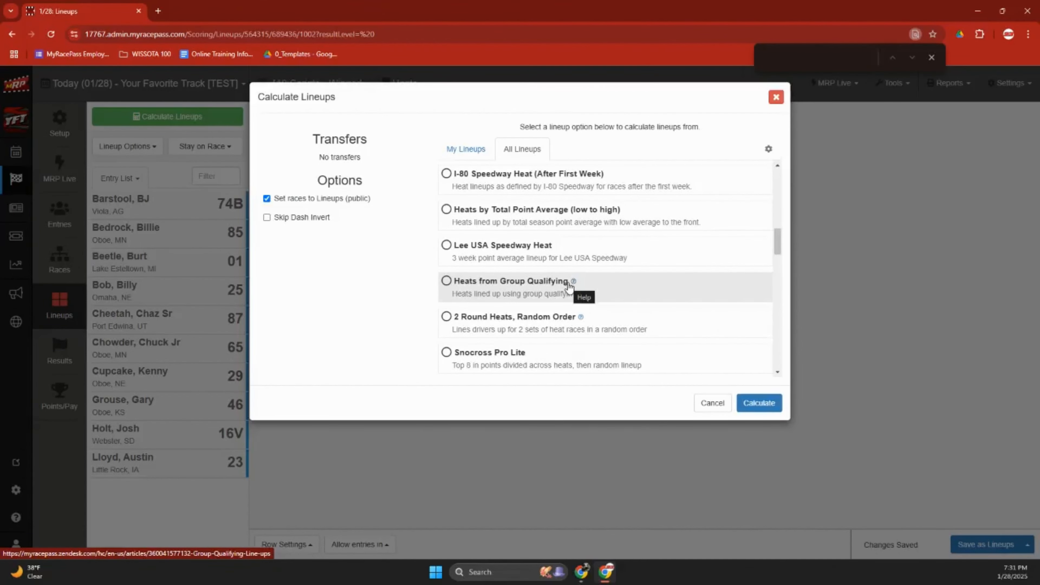
scroll(572, 292, "down", 6)
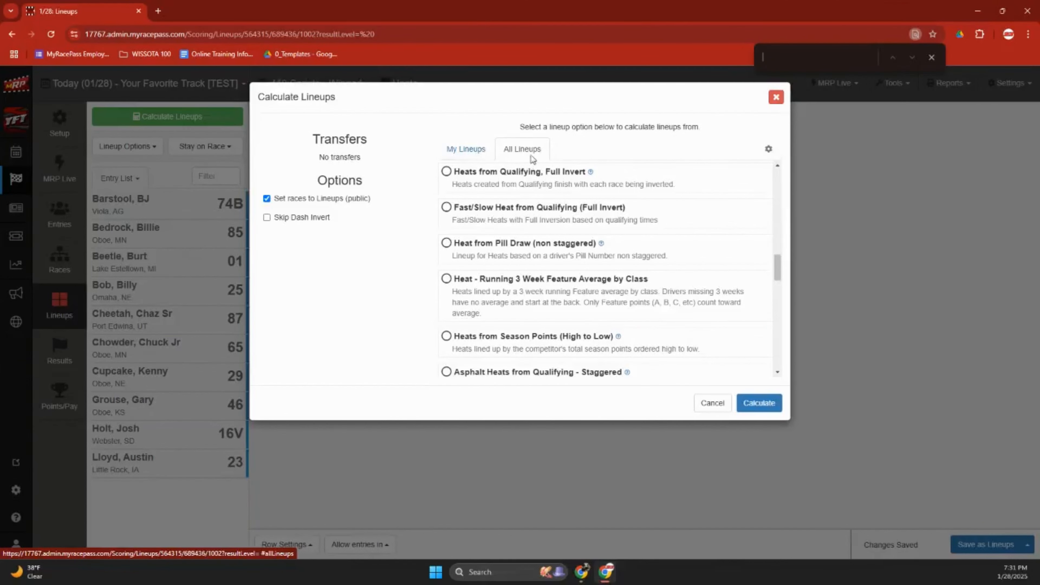
left_click(471, 147)
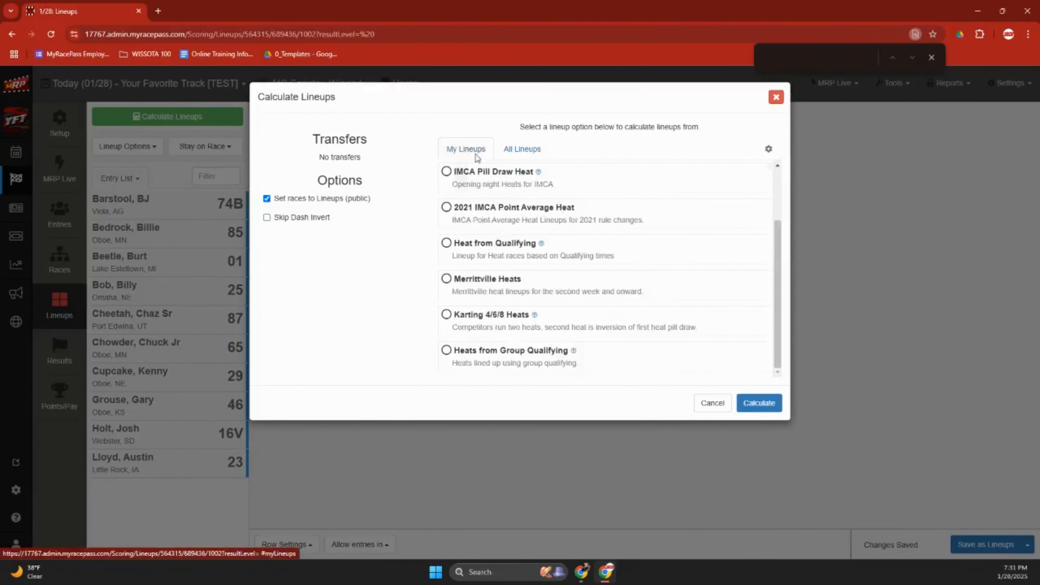
scroll(594, 313, "up", 3)
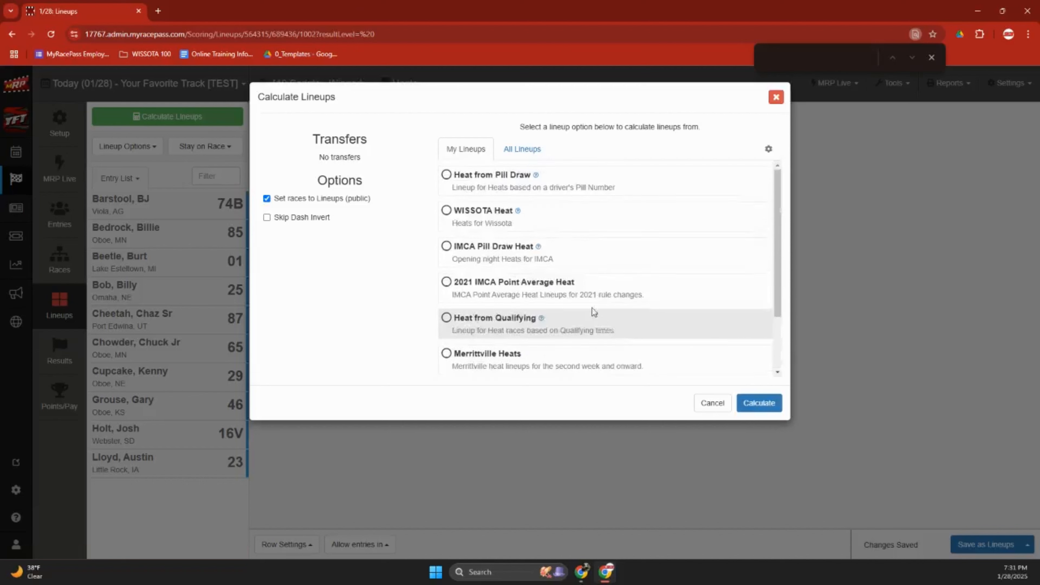
Calculate Heat 1 from Heat from Pill Draw and view it on a 4-column Lineup Monitor.
left_click(516, 190)
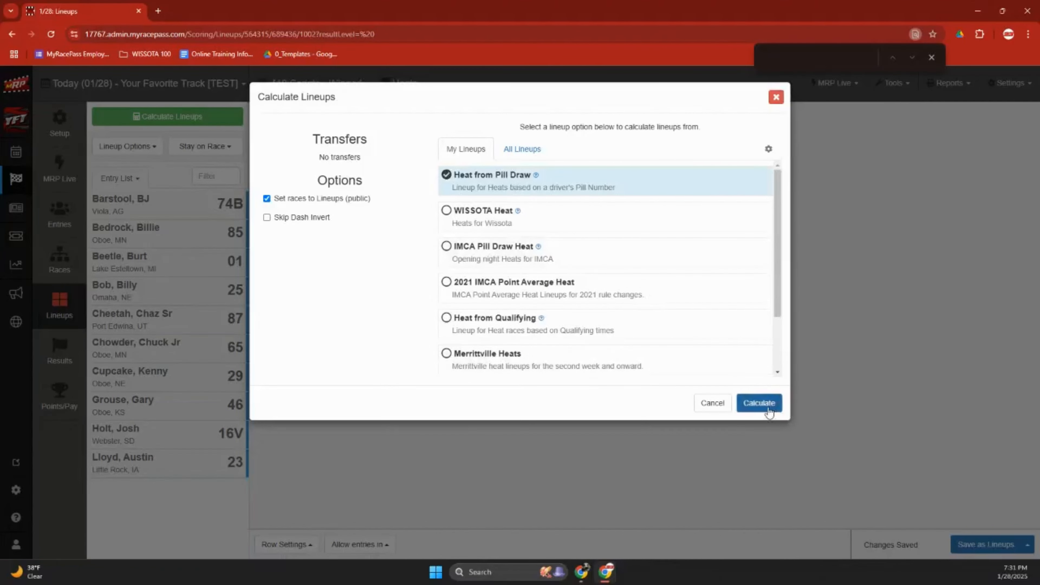
left_click(759, 403)
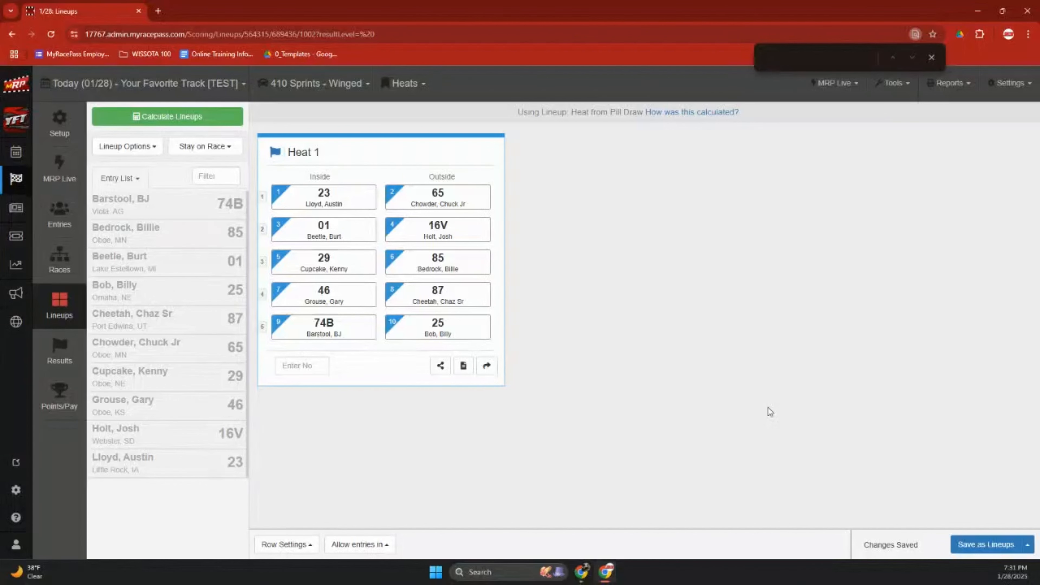
left_click(902, 96)
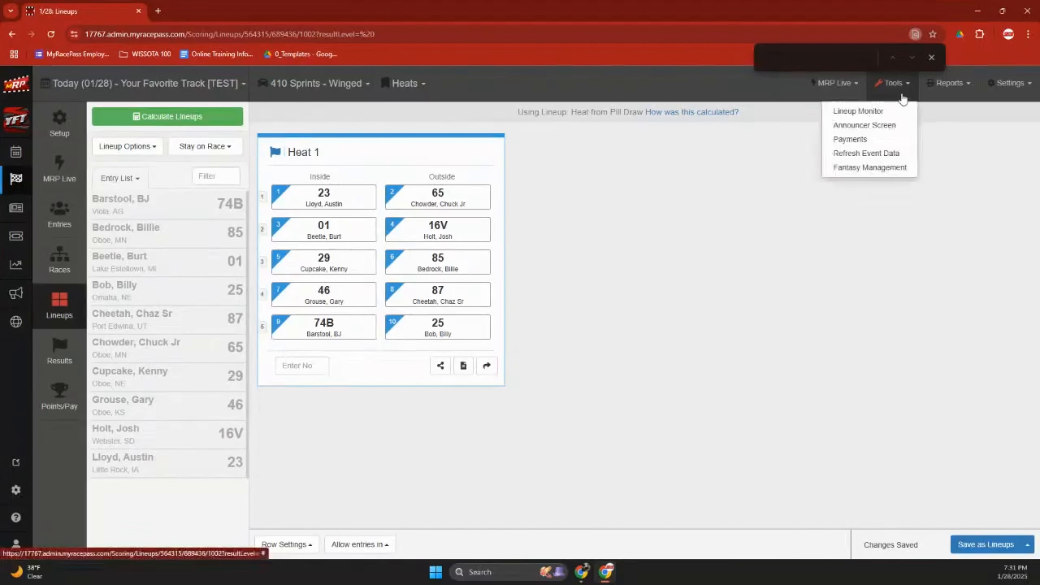
left_click(887, 111)
left_click(773, 291)
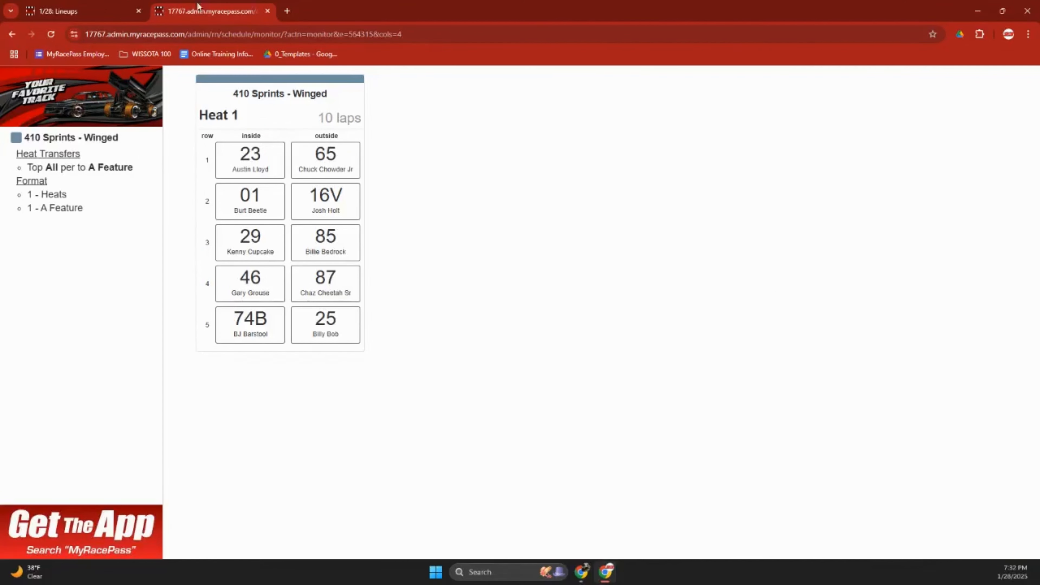
Refresh the Lineups page, then go to the MRP Live timing page.
left_click(83, 10)
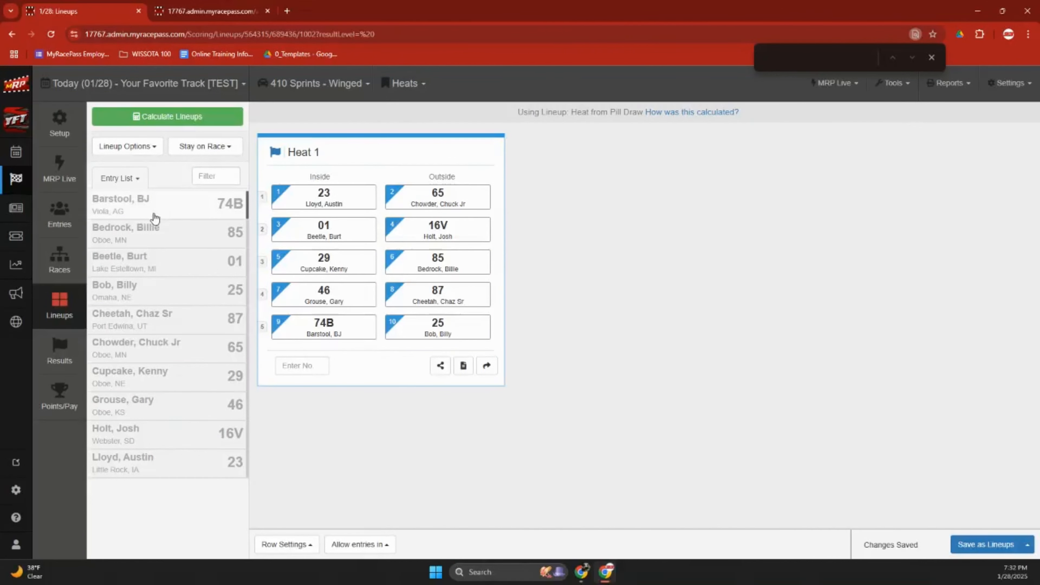
left_click(67, 298)
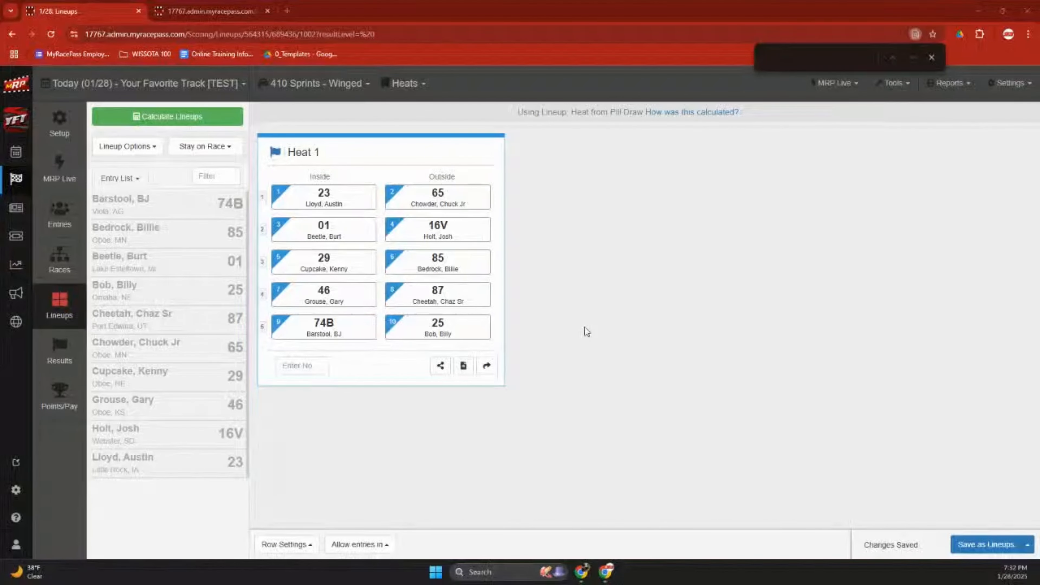
left_click(79, 176)
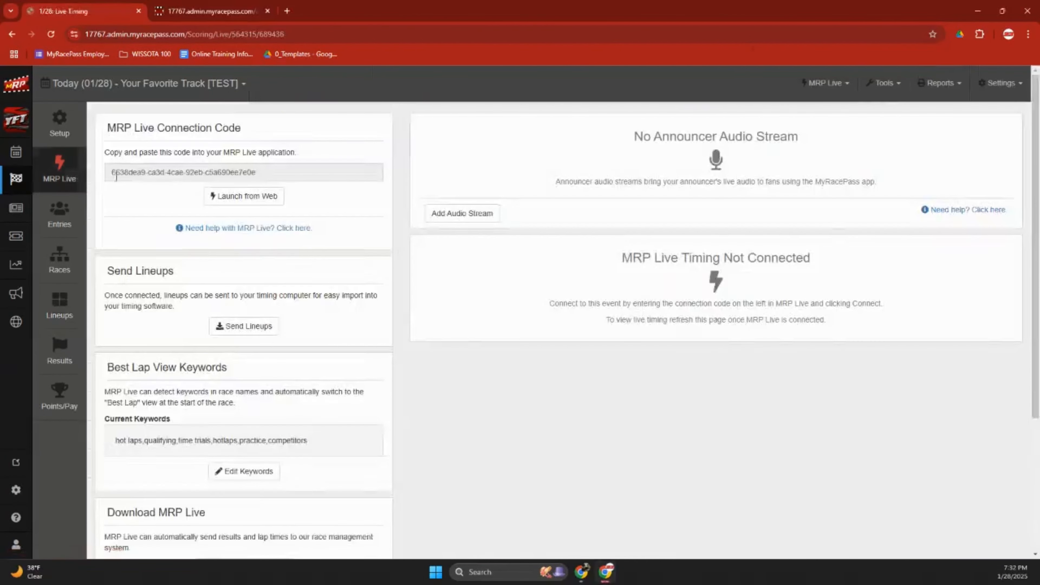
Check the not-connected MRP Live page, then bring up the Windows taskbar search.
scroll(365, 420, "down", 4)
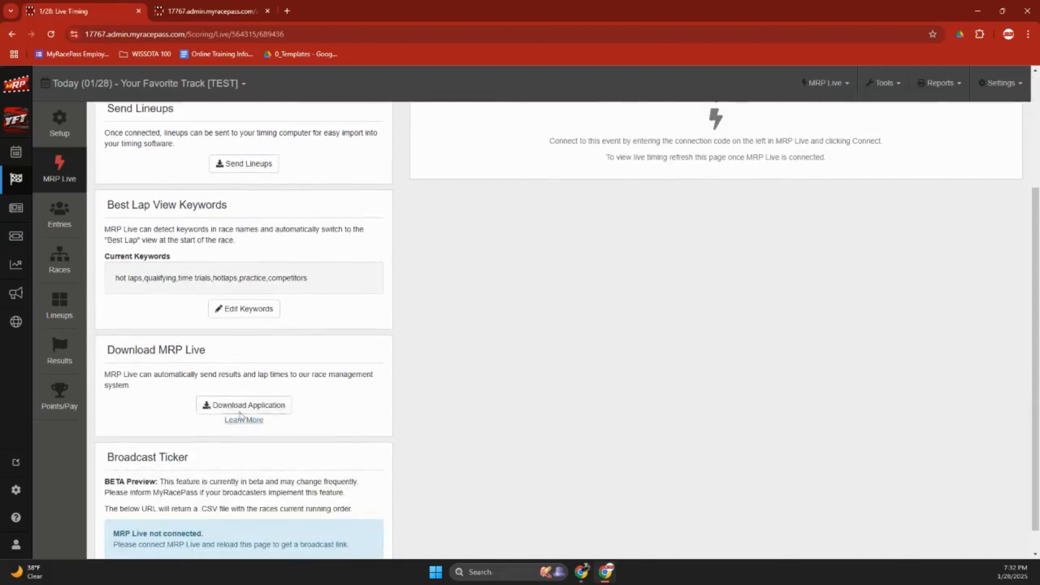
scroll(359, 417, "up", 4)
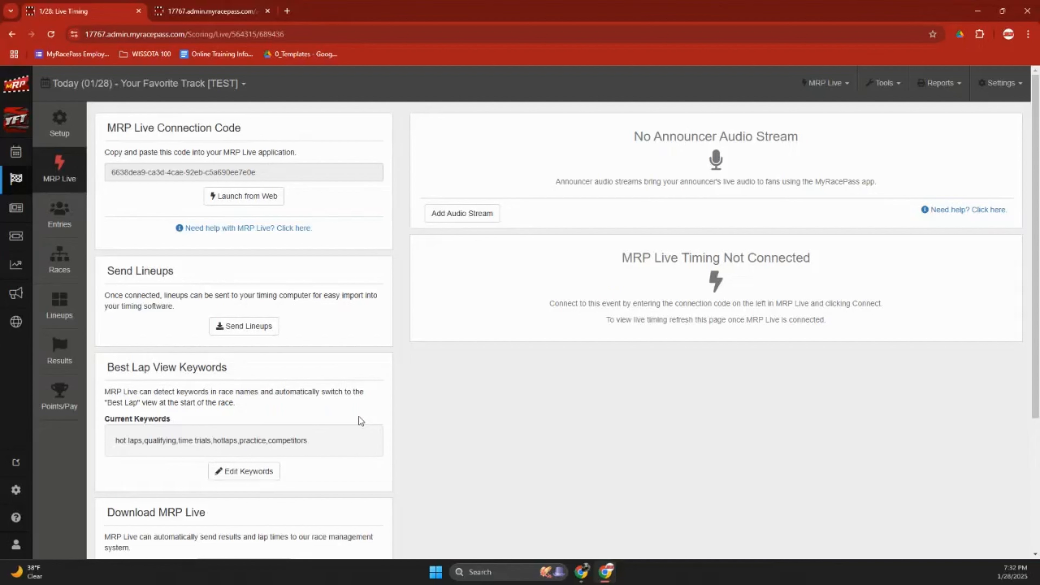
left_click(493, 573)
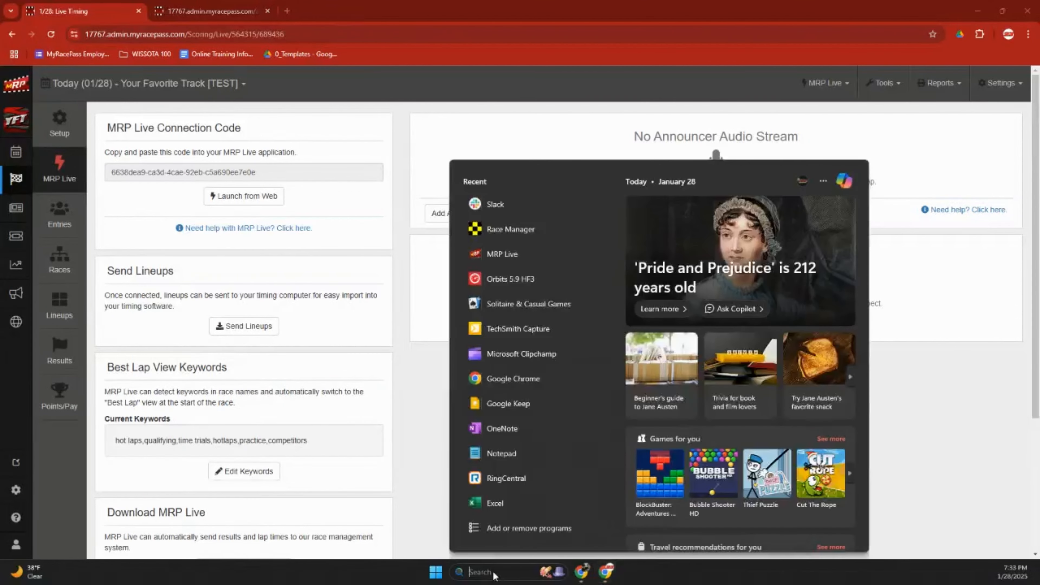
Launch MRP Live via 'mrp' search and place it right of Orbits 5's Distribution page.
type("mrp")
key("Return")
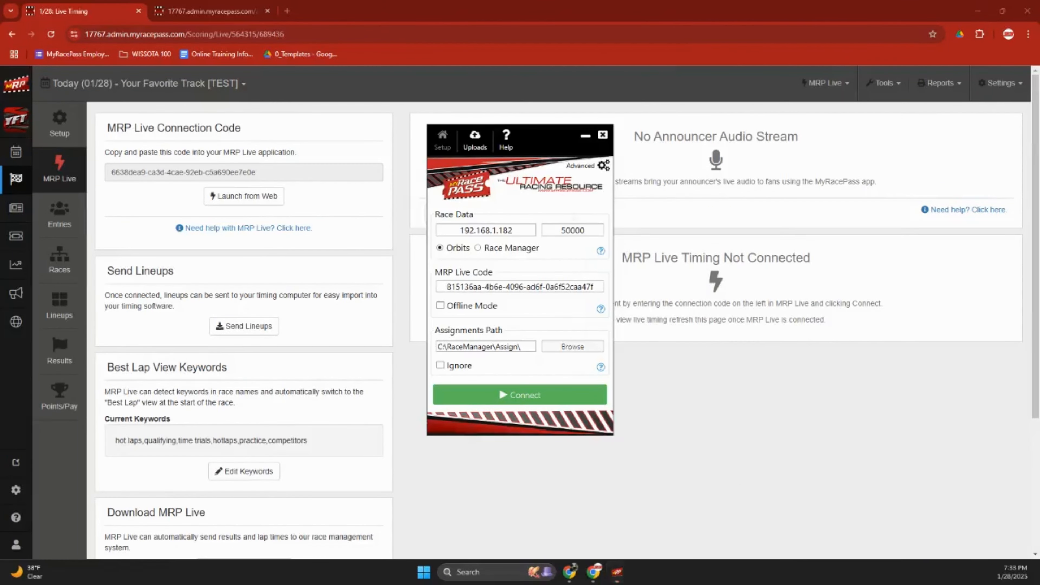
left_click_drag(479, 581, 534, 1)
left_click(266, 69)
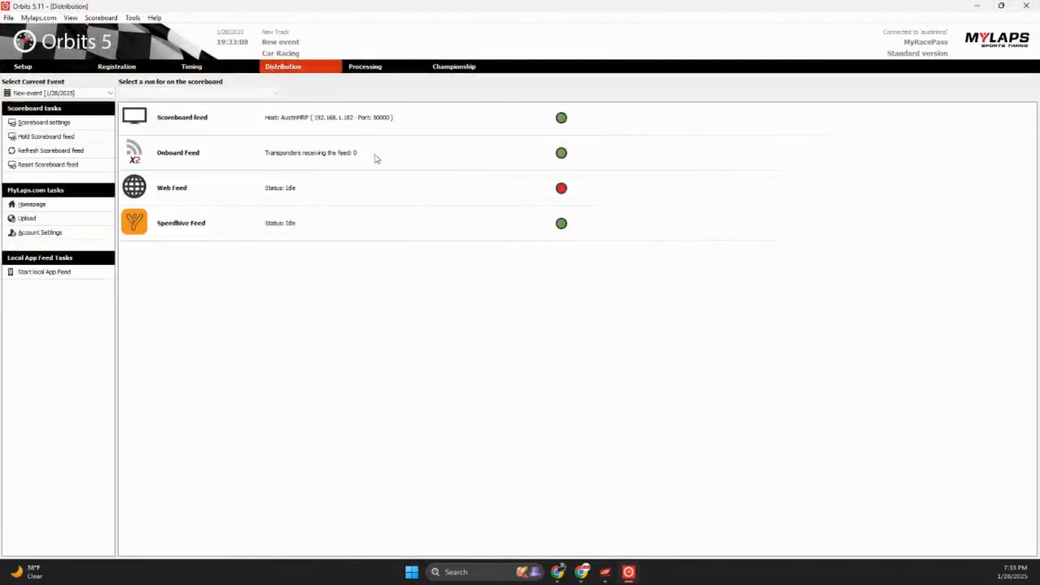
left_click(605, 572)
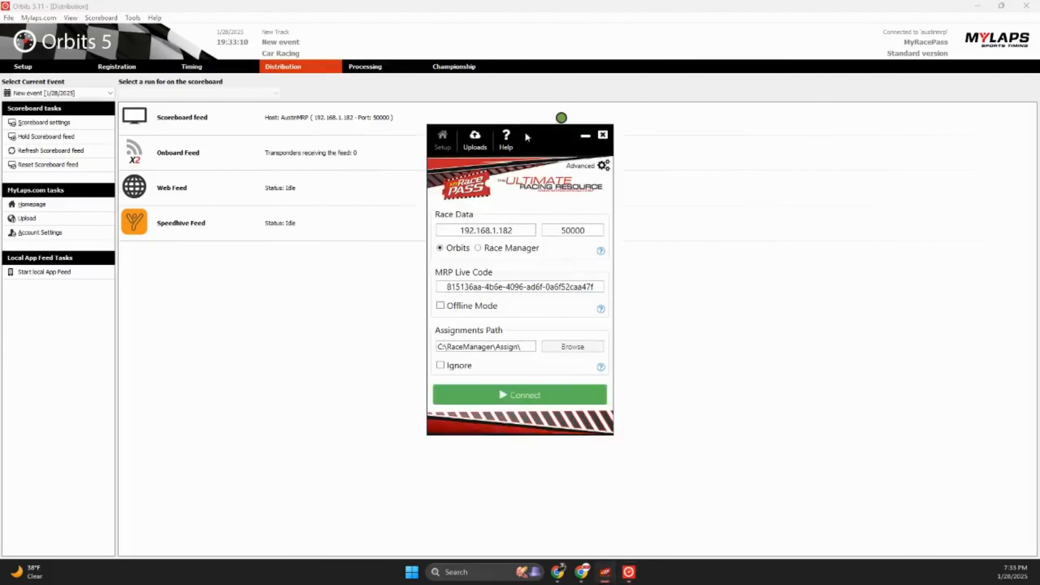
left_click_drag(528, 147, 668, 102)
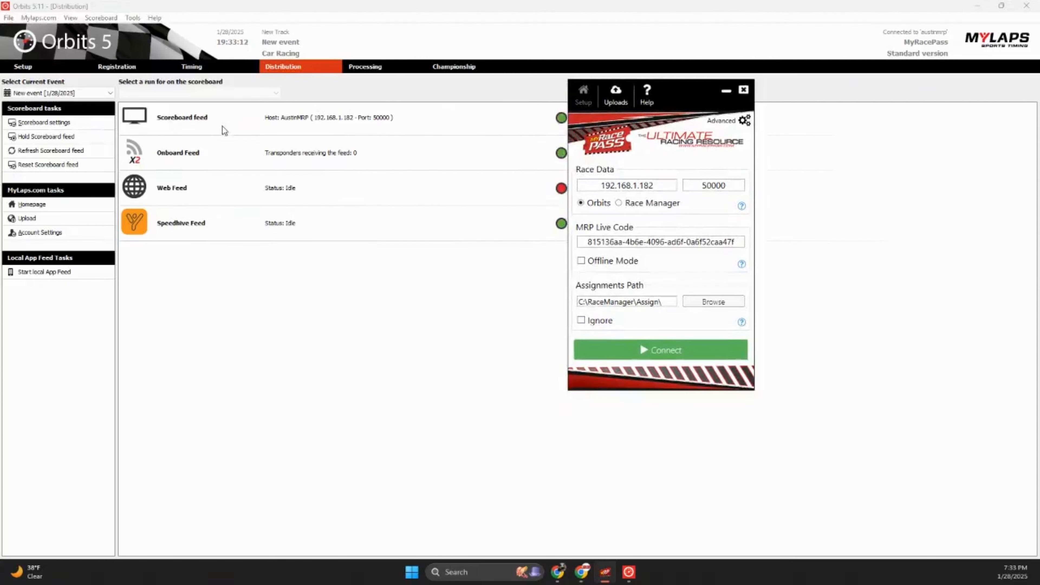
left_click_drag(671, 97, 758, 97)
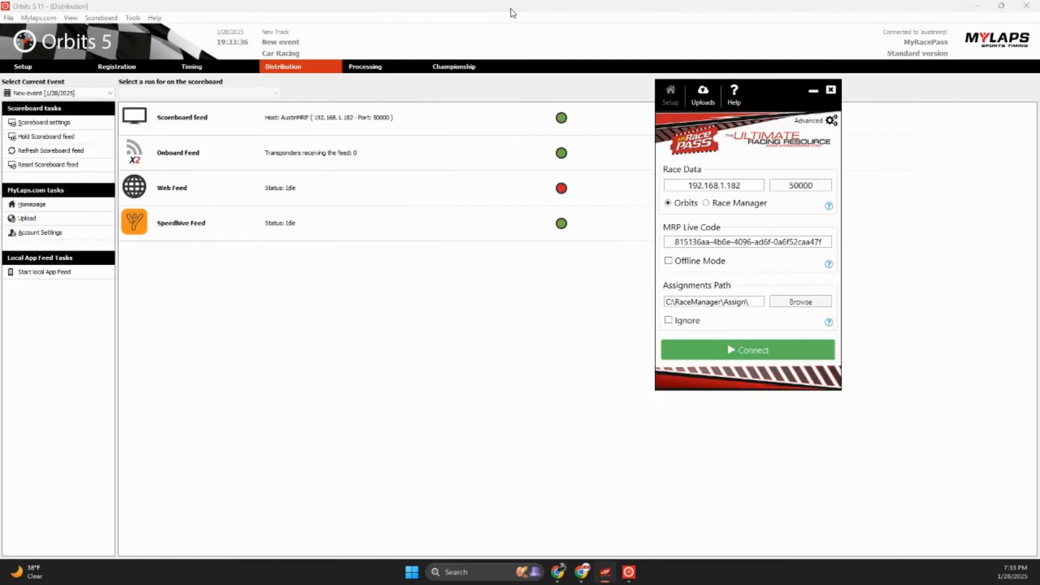
Paste the event's connection code into MRP Live, connect, and load the event lineups.
left_click_drag(511, 9, 0, 50)
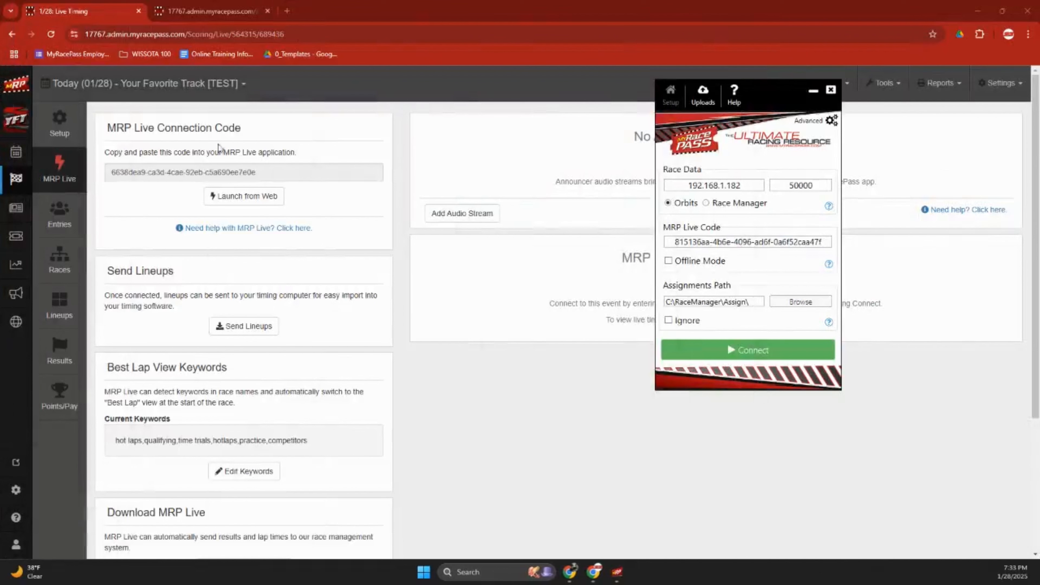
left_click(266, 170)
key("ctrl+c")
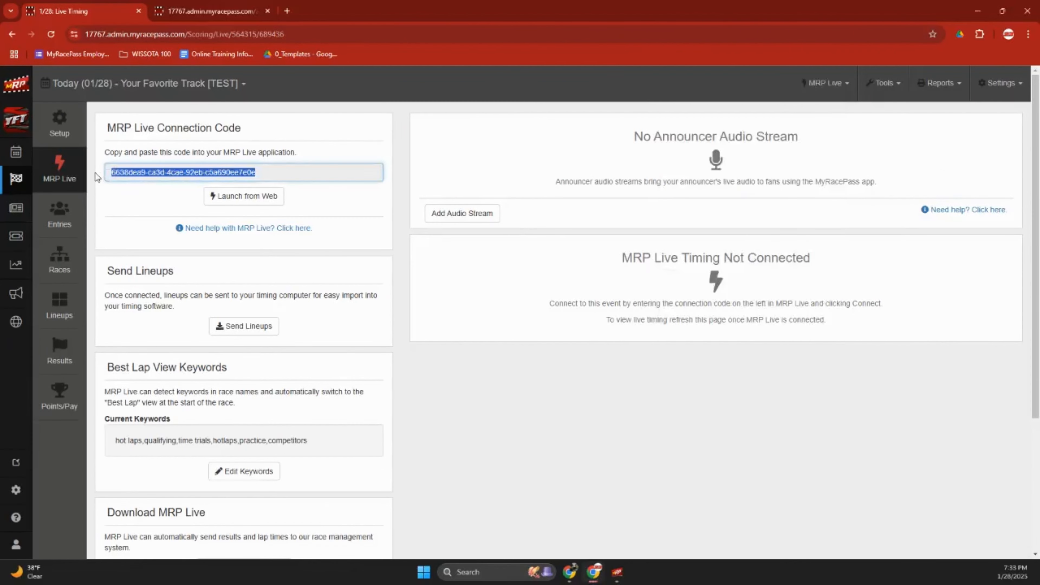
left_click(617, 571)
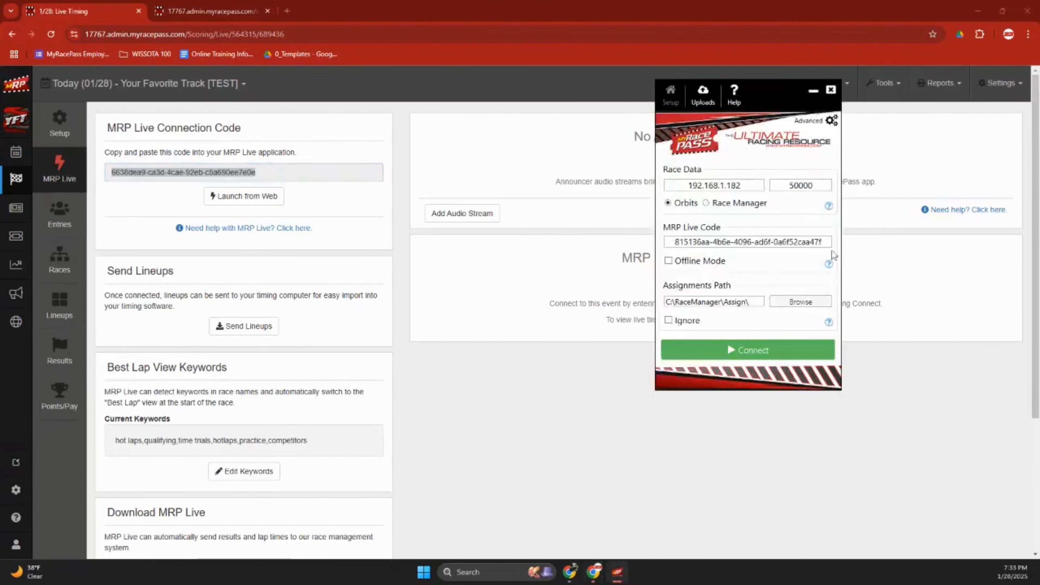
left_click_drag(828, 242, 663, 244)
key("ctrl+v")
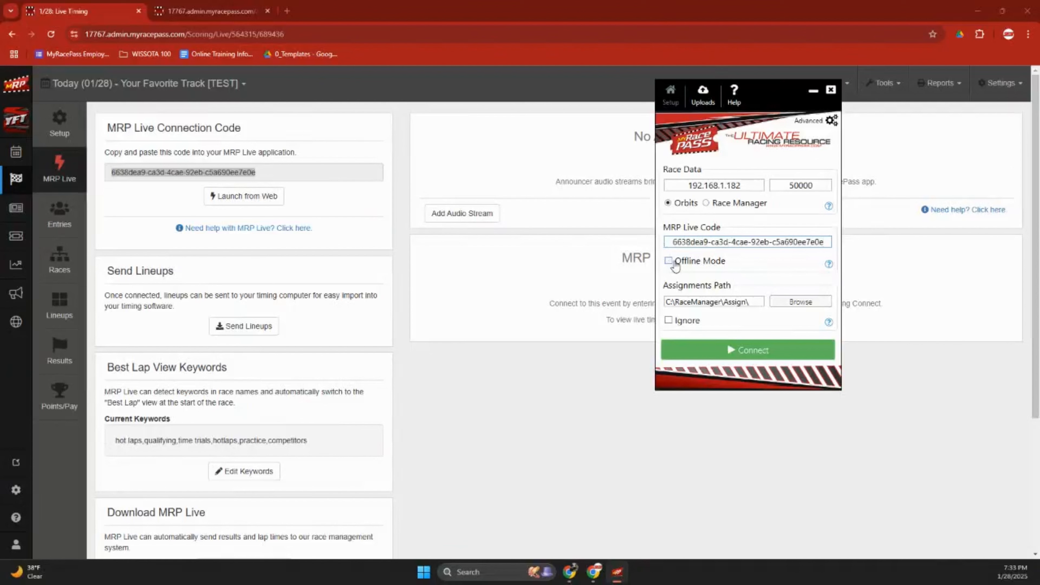
left_click(748, 356)
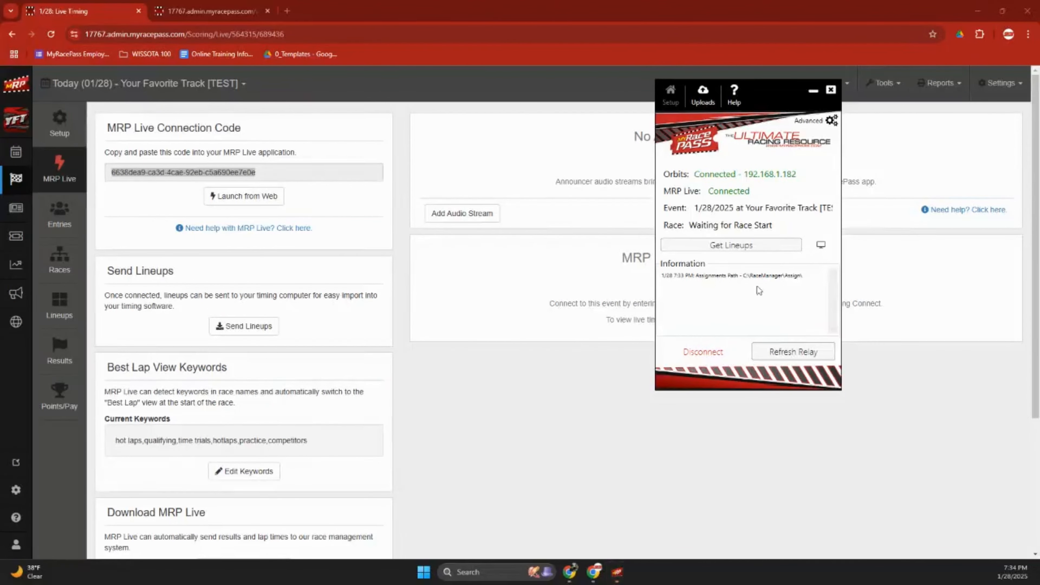
left_click(762, 254)
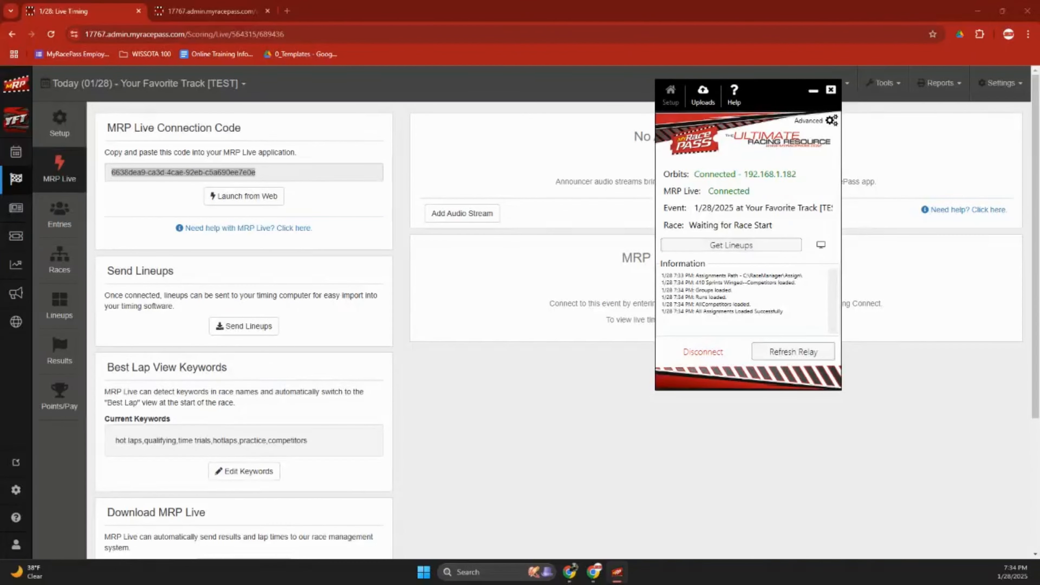
left_click_drag(553, 0, 553, 4)
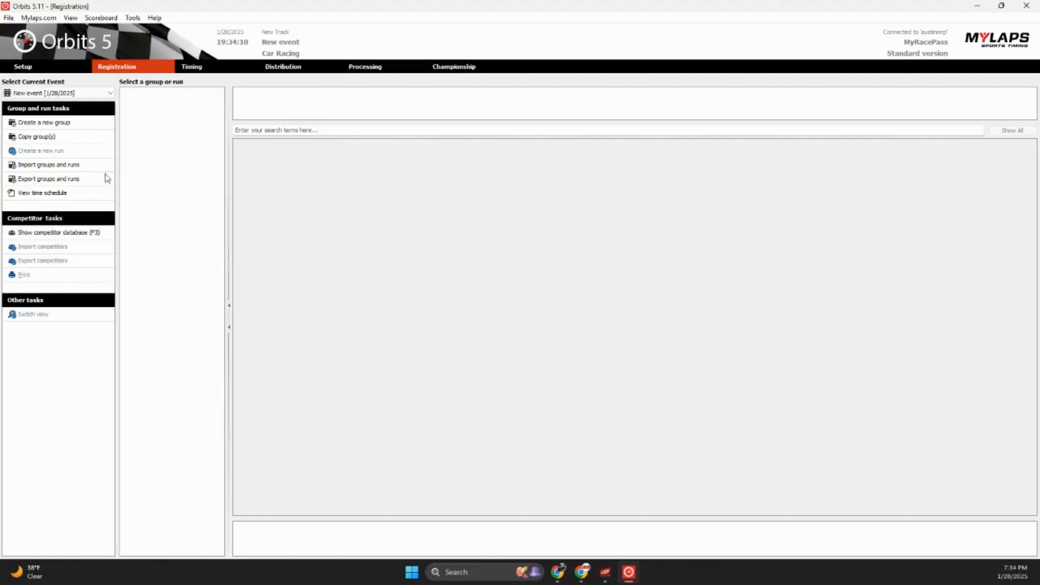
Import groups.xml into Orbits 5 and view the 10 imported 410 Sprints - Winged competitors.
left_click(66, 166)
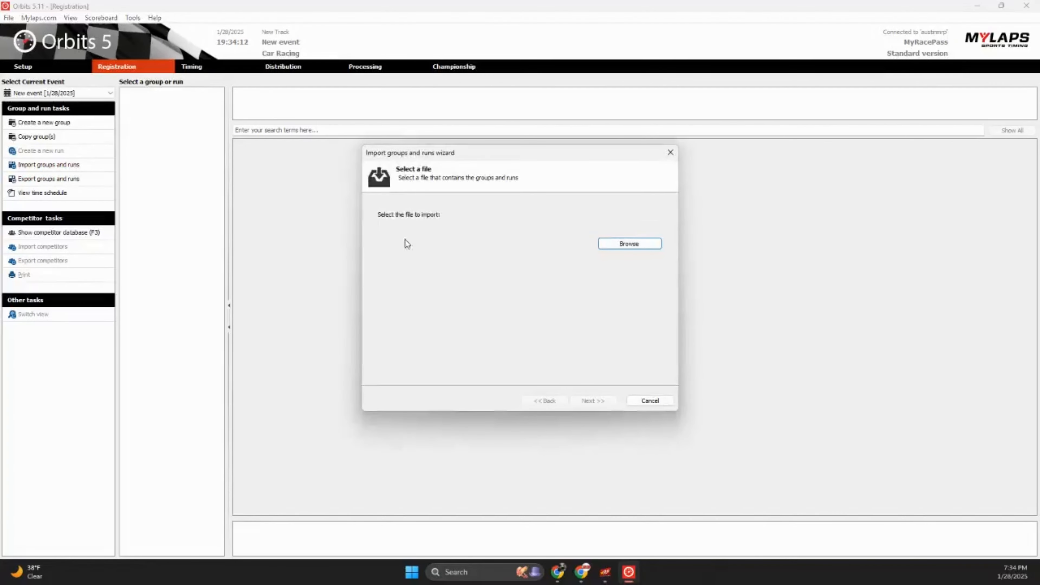
left_click(626, 245)
left_click(462, 229)
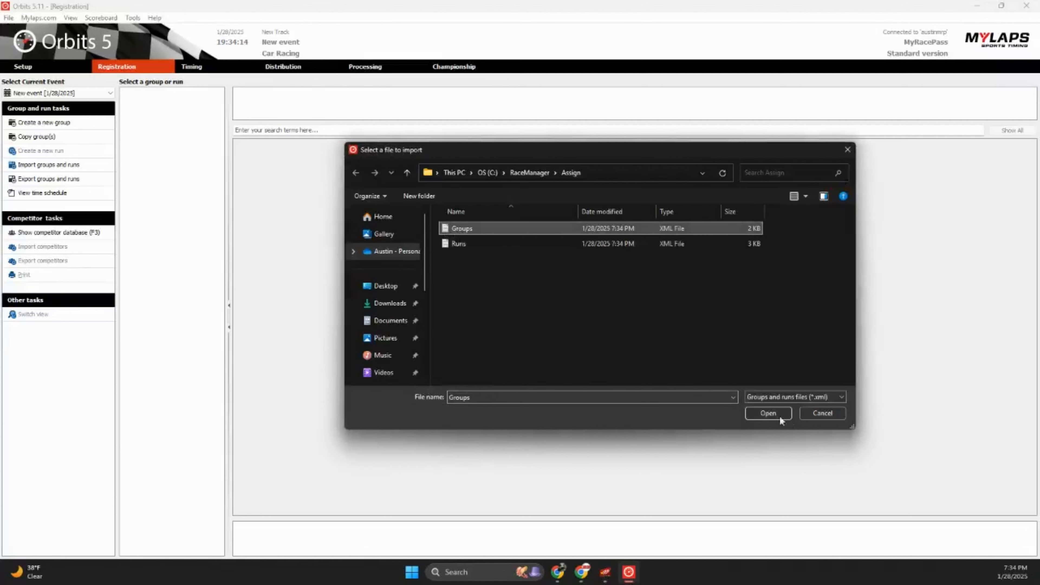
left_click(768, 412)
left_click(584, 400)
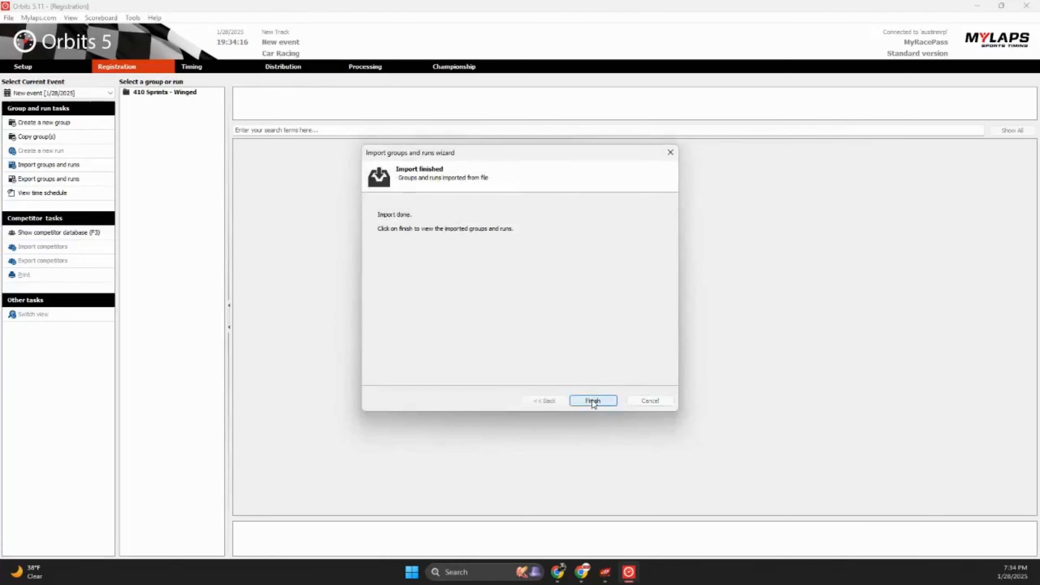
left_click(592, 400)
left_click(163, 93)
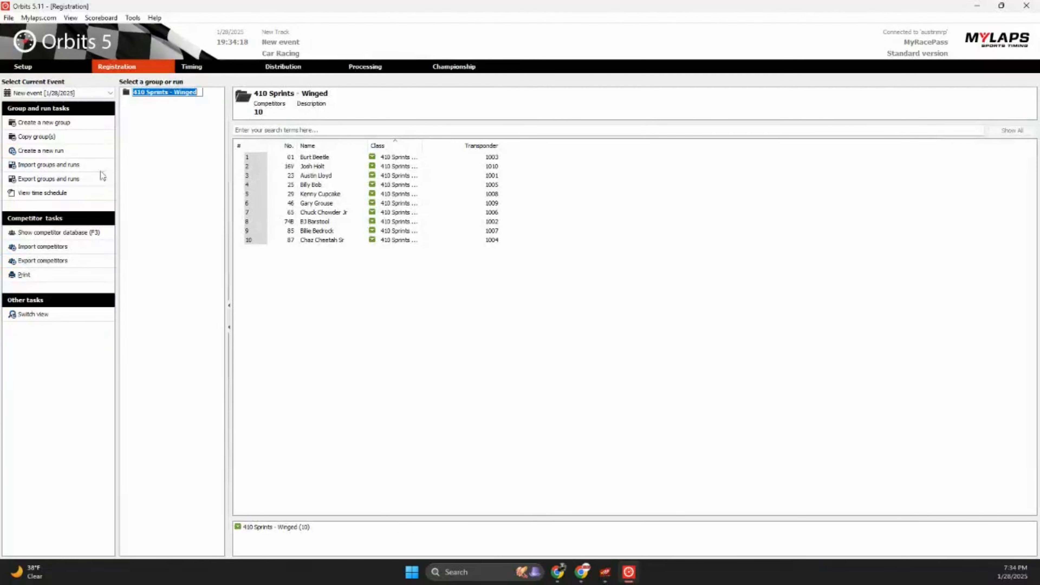
Import runs.xml to add Heat 1, then switch to the Timing page.
left_click(80, 166)
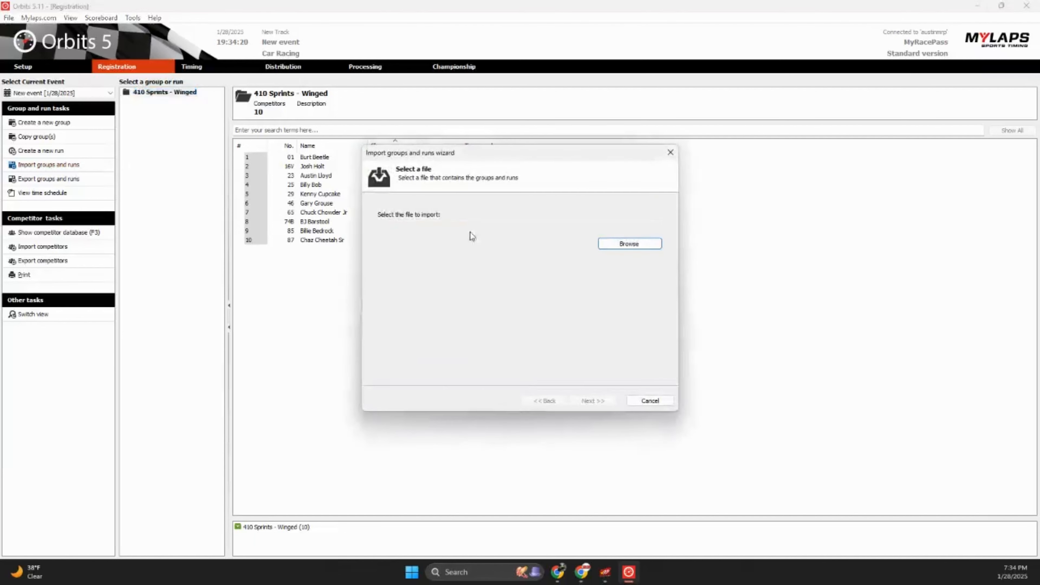
left_click(642, 247)
left_click(492, 243)
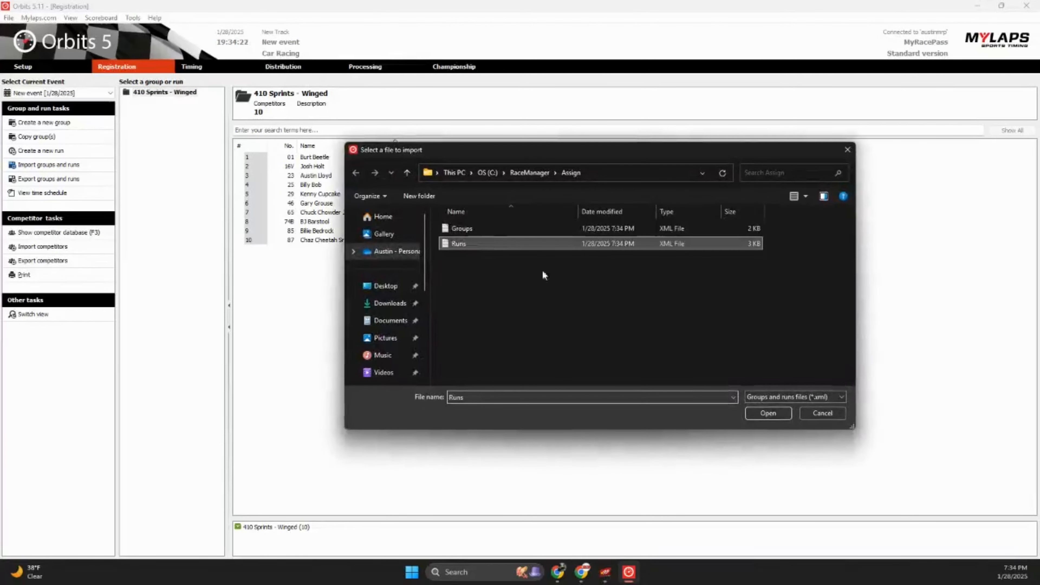
left_click(769, 412)
left_click(590, 400)
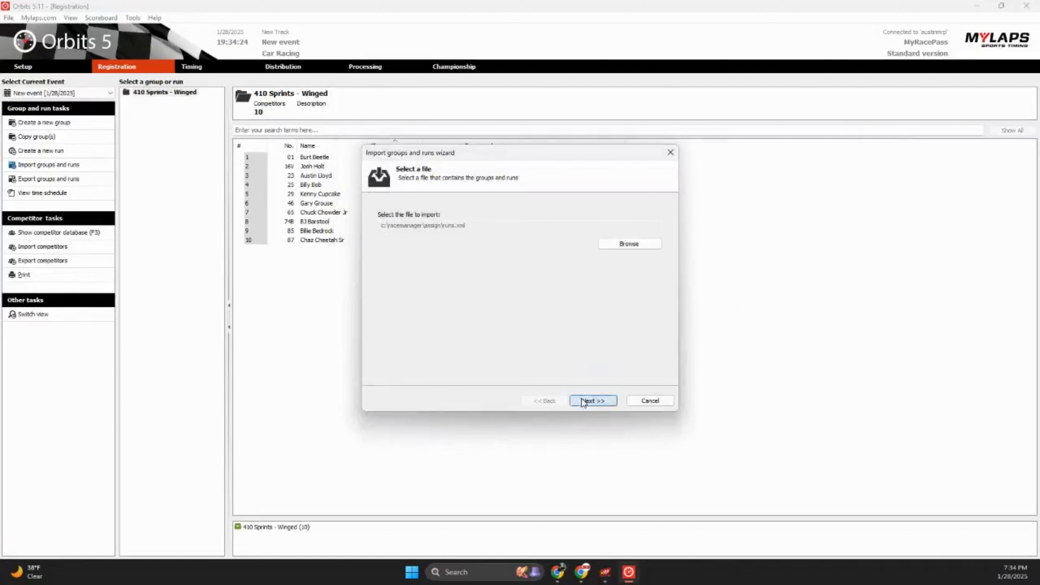
left_click(604, 401)
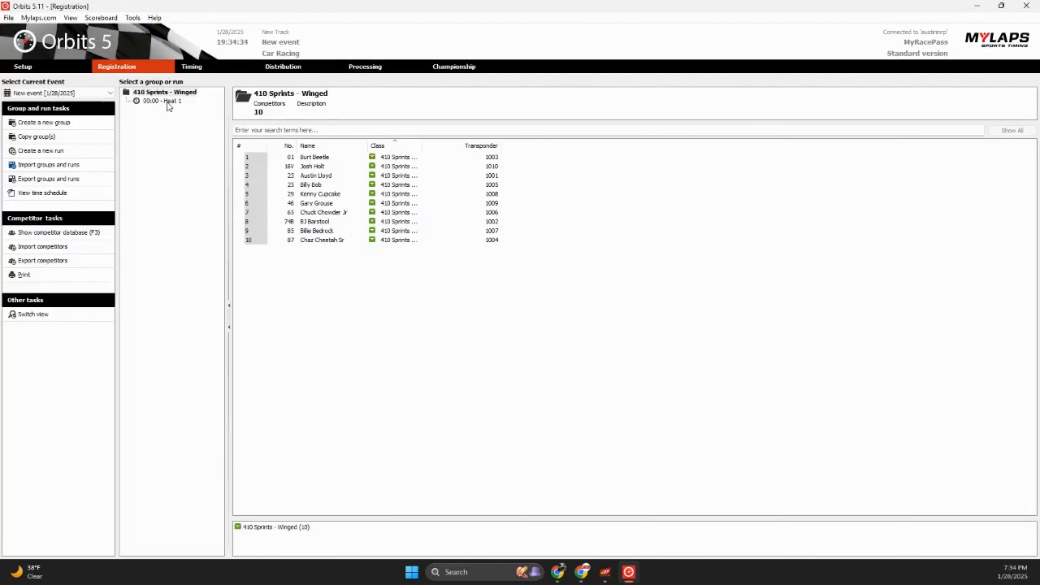
left_click(205, 70)
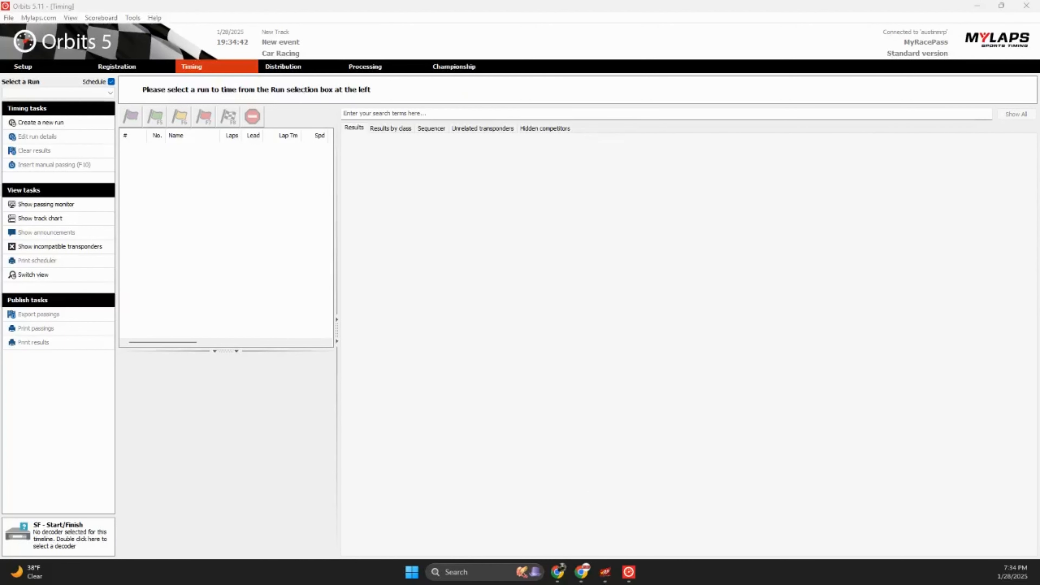
Start Heat 1 timing with warmup and green flags, then bring the MyRacePass page forward.
left_click(108, 72)
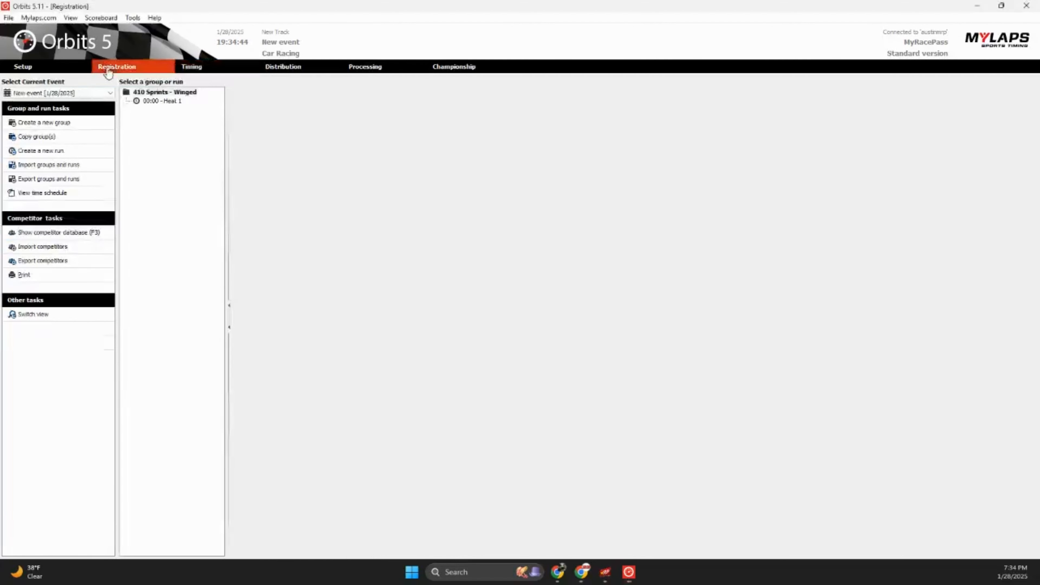
left_click(158, 101)
left_click(209, 71)
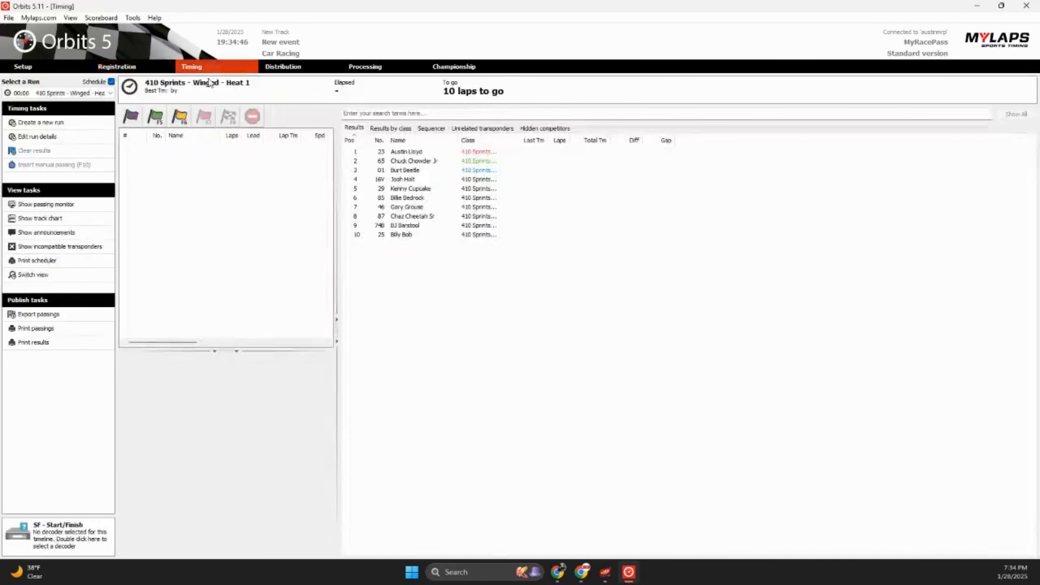
left_click(130, 117)
left_click(154, 117)
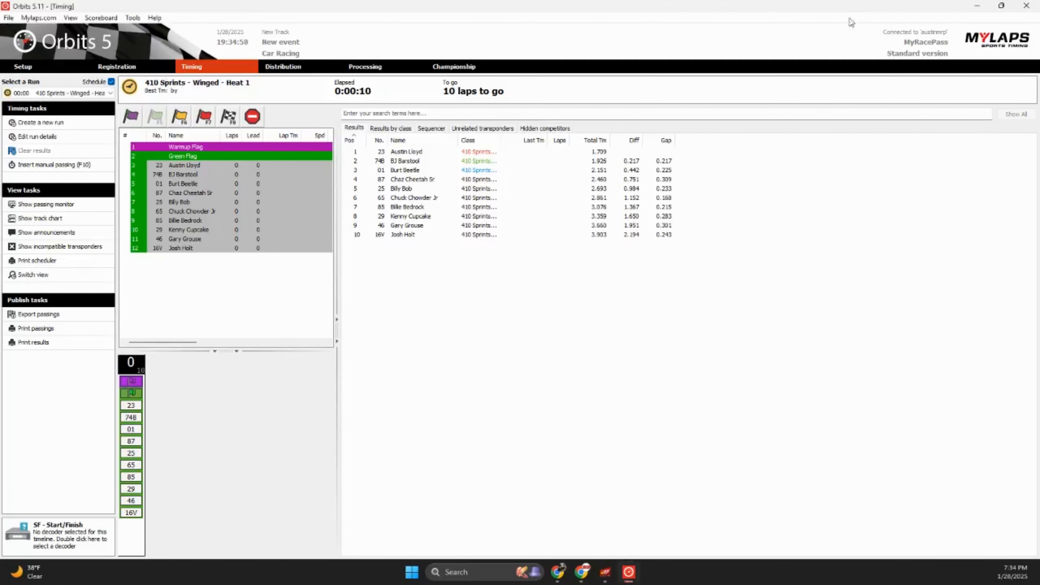
left_click(977, 10)
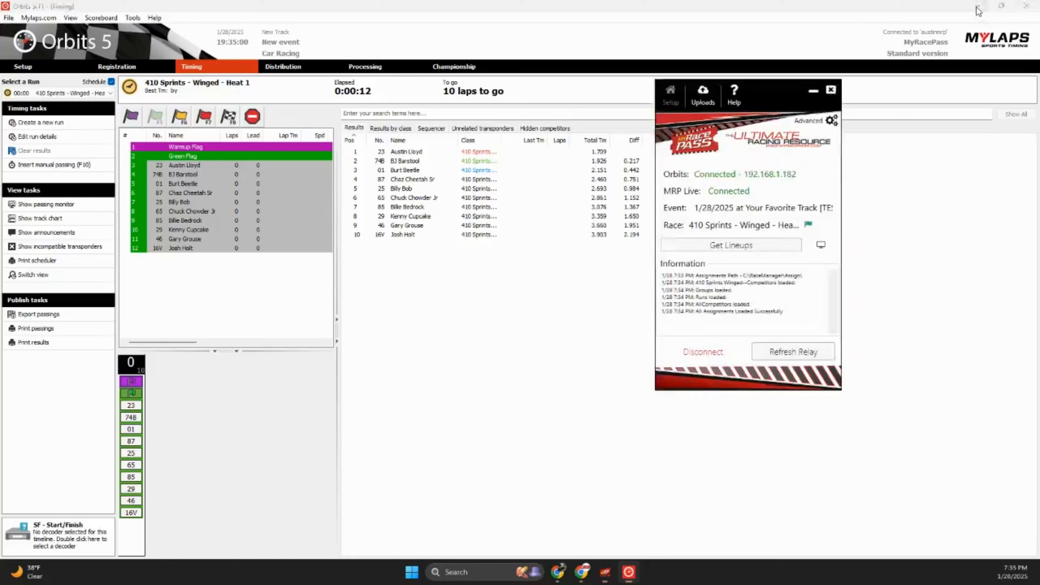
left_click(550, 134)
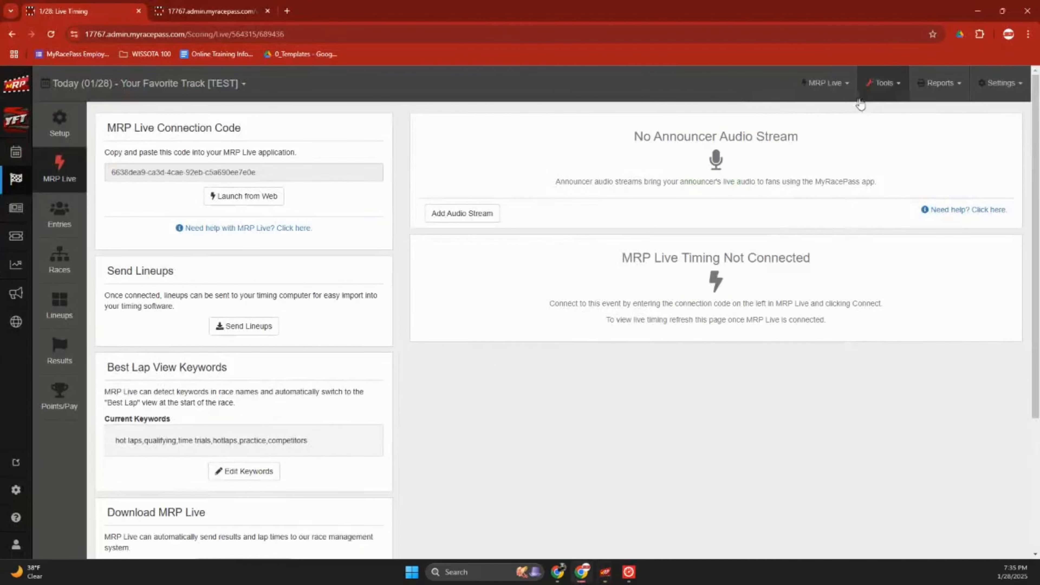
Refresh MRP Live and launch the Lap Viewer to watch Heat 1 full-screen.
left_click(59, 171)
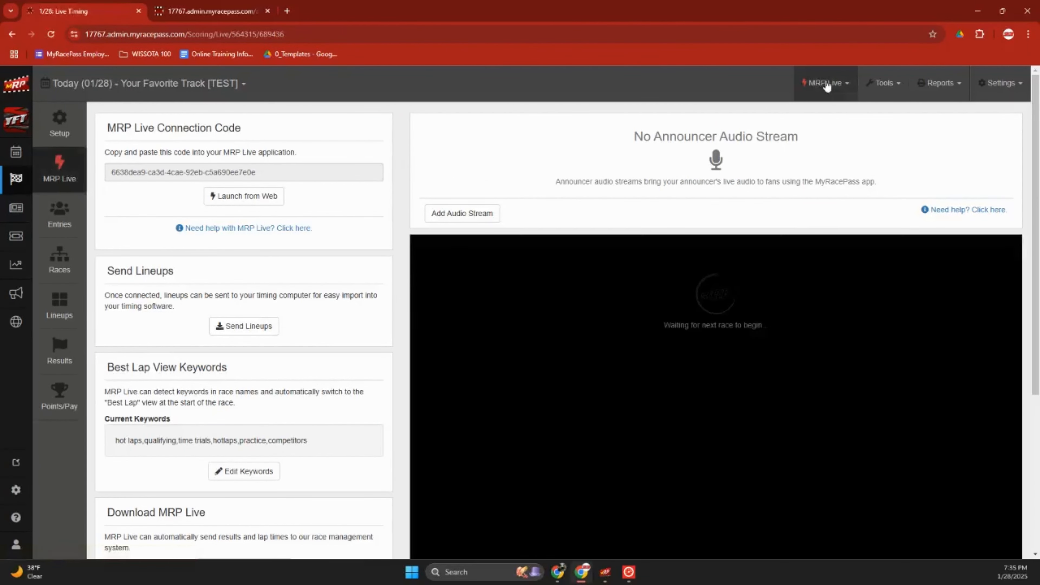
left_click(825, 83)
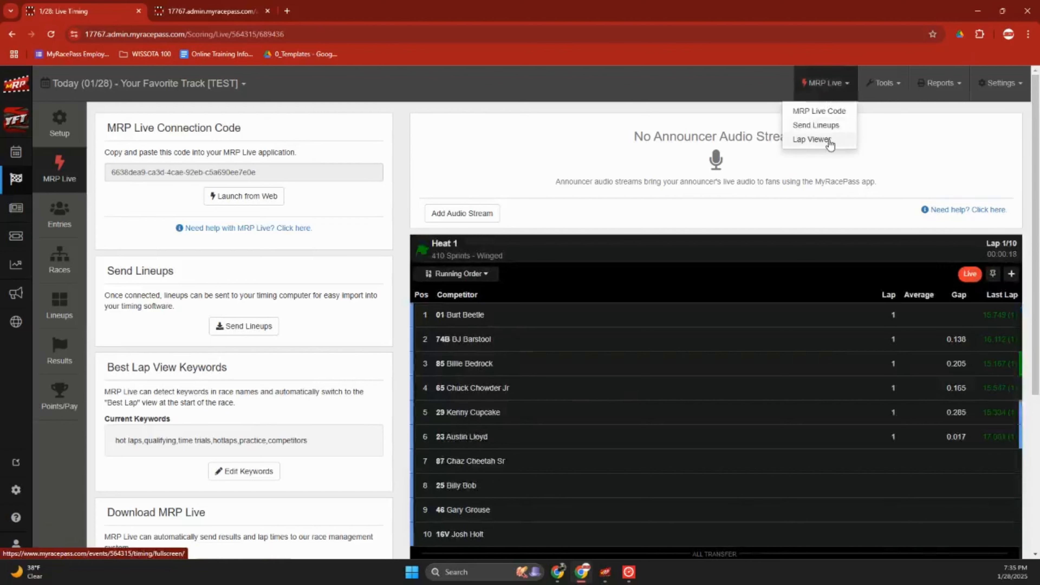
left_click(828, 139)
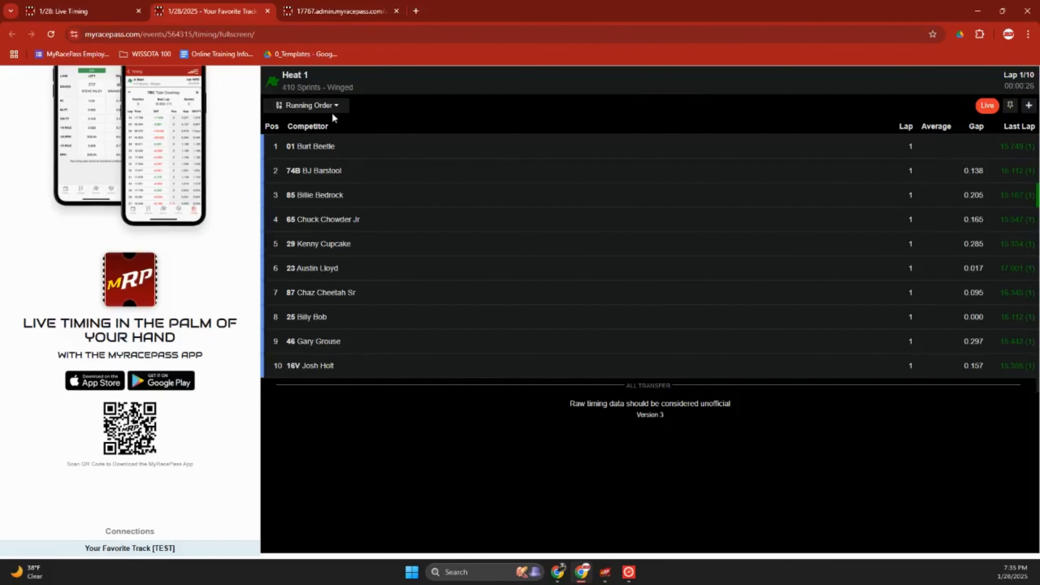
Sort the live Heat 1 view by Best Lap, Positions Gained, then Average Lap Time.
left_click(342, 108)
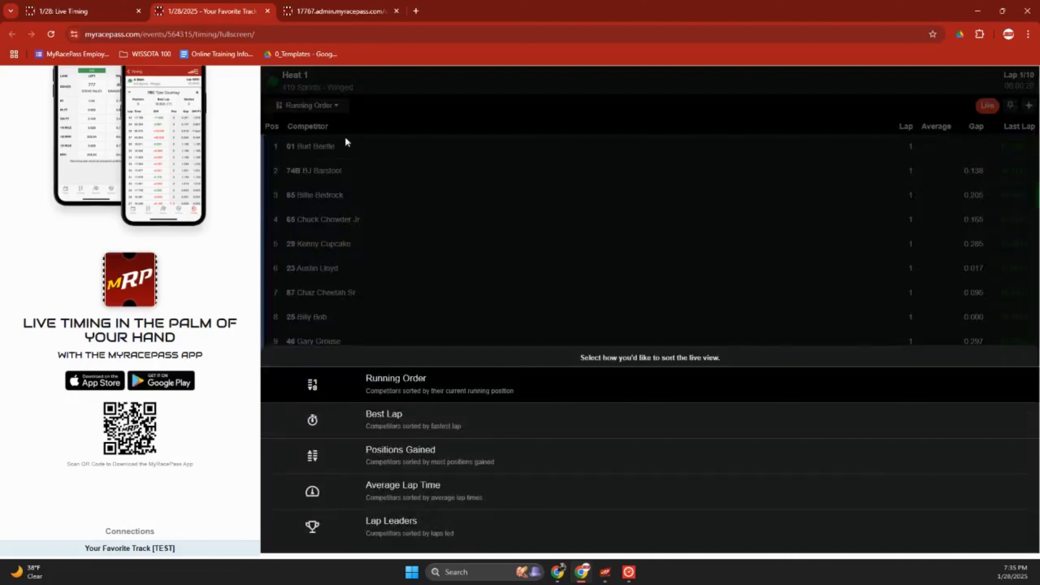
left_click(400, 412)
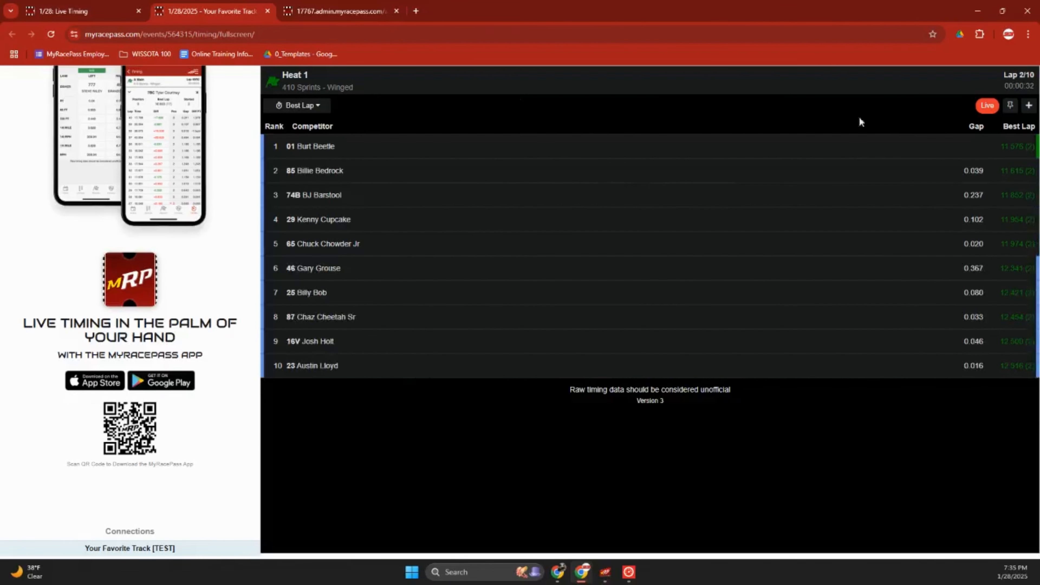
left_click(326, 112)
left_click(402, 466)
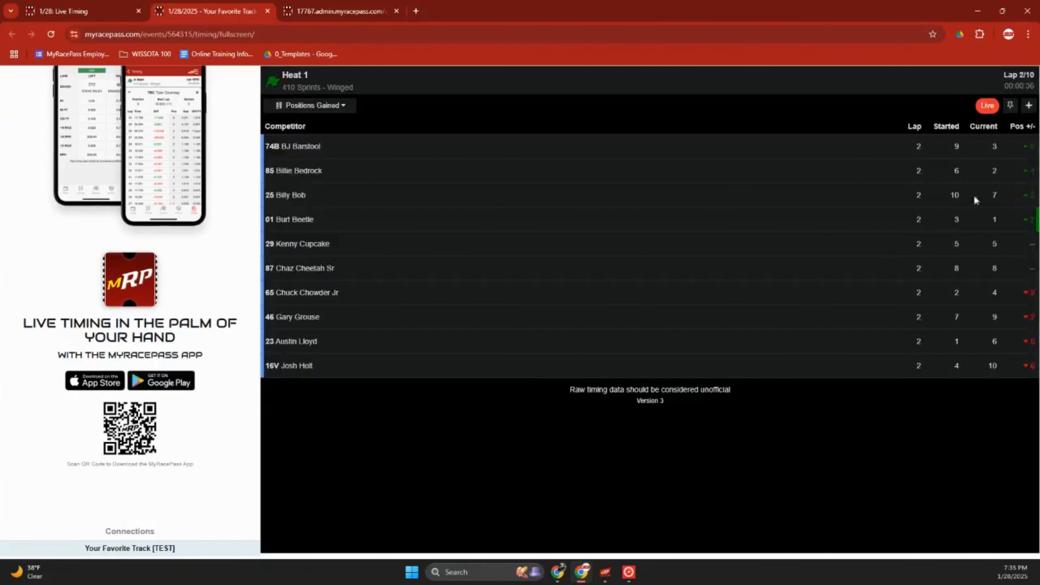
left_click(315, 105)
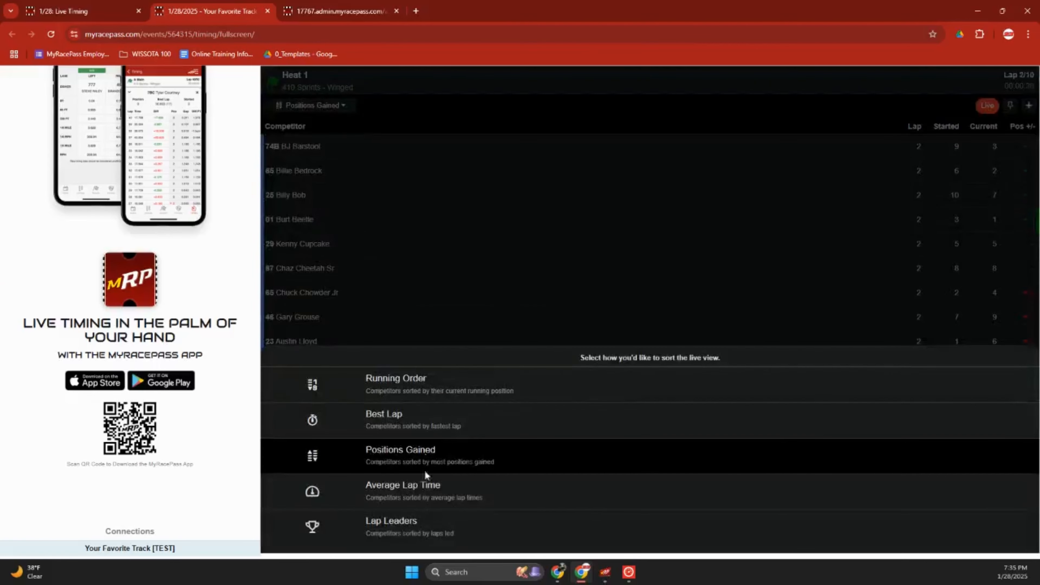
left_click(421, 488)
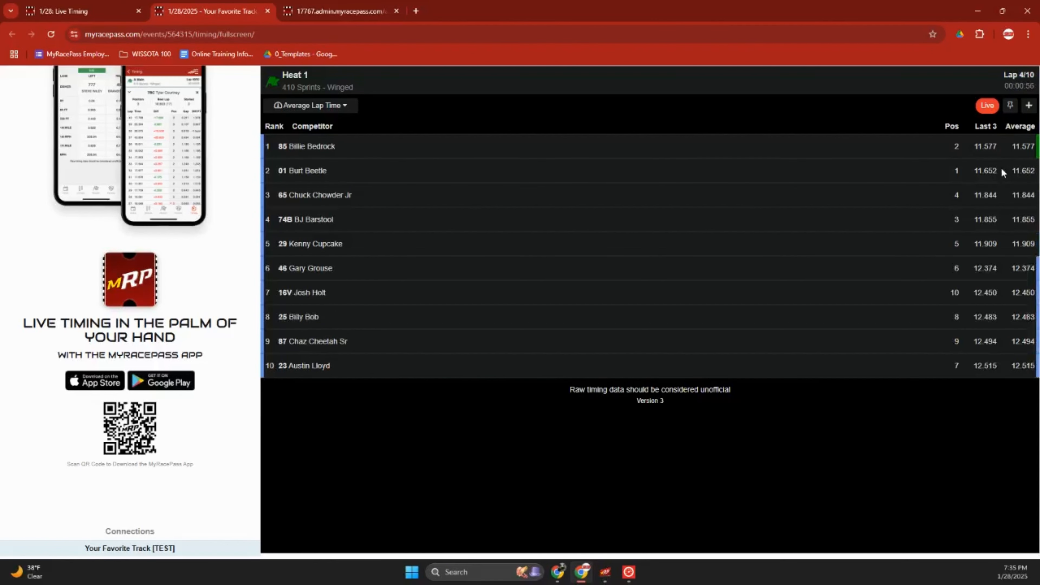
Sort by Laps Led, then Running Order, and close the full-screen timing tab.
left_click(312, 106)
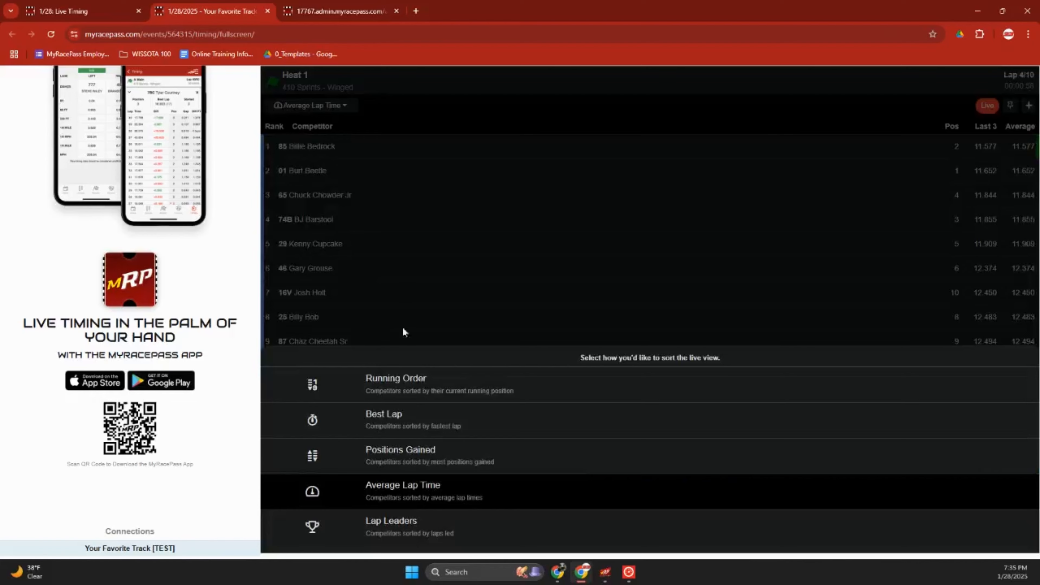
left_click(390, 517)
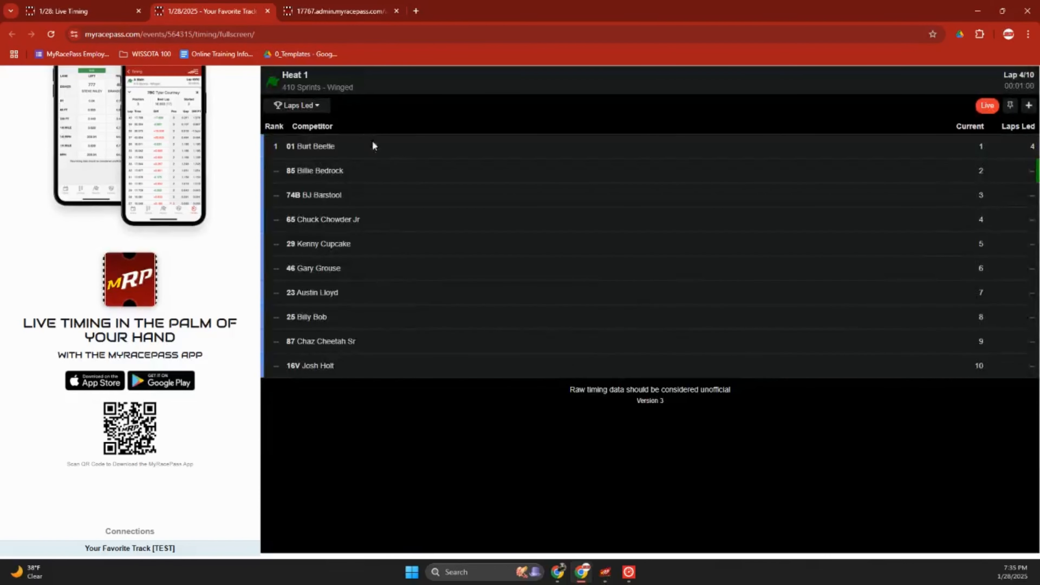
left_click(303, 106)
left_click(402, 375)
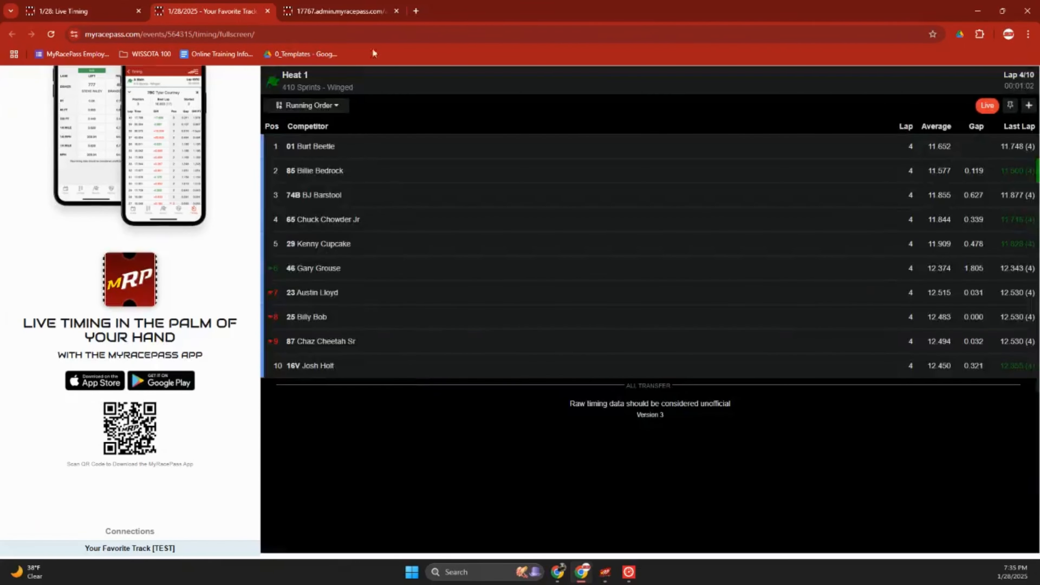
left_click(268, 11)
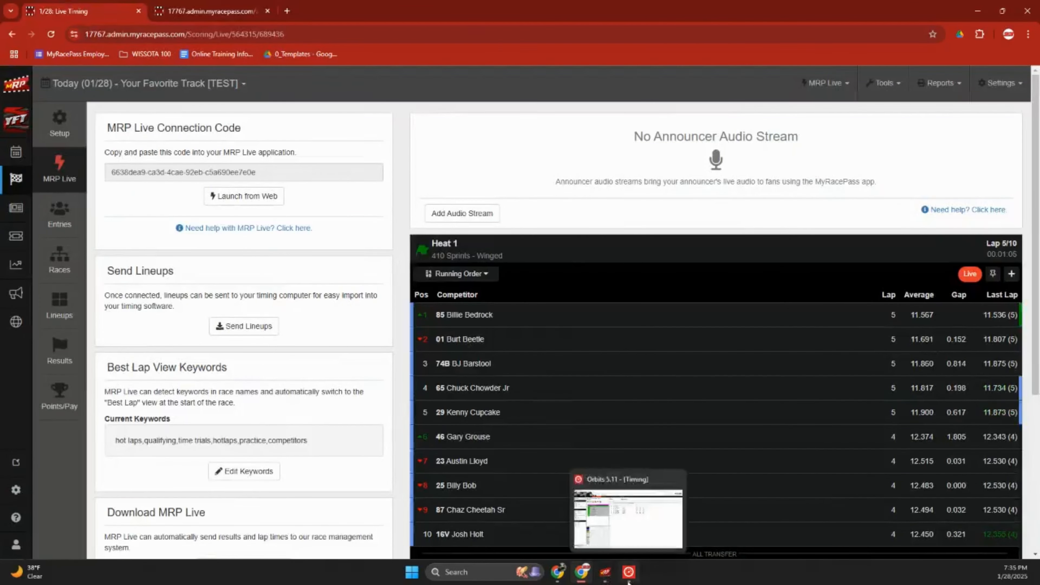
Throw the checkered flag, stop the Heat 1 run with confirmation, and return to Chrome.
left_click(628, 572)
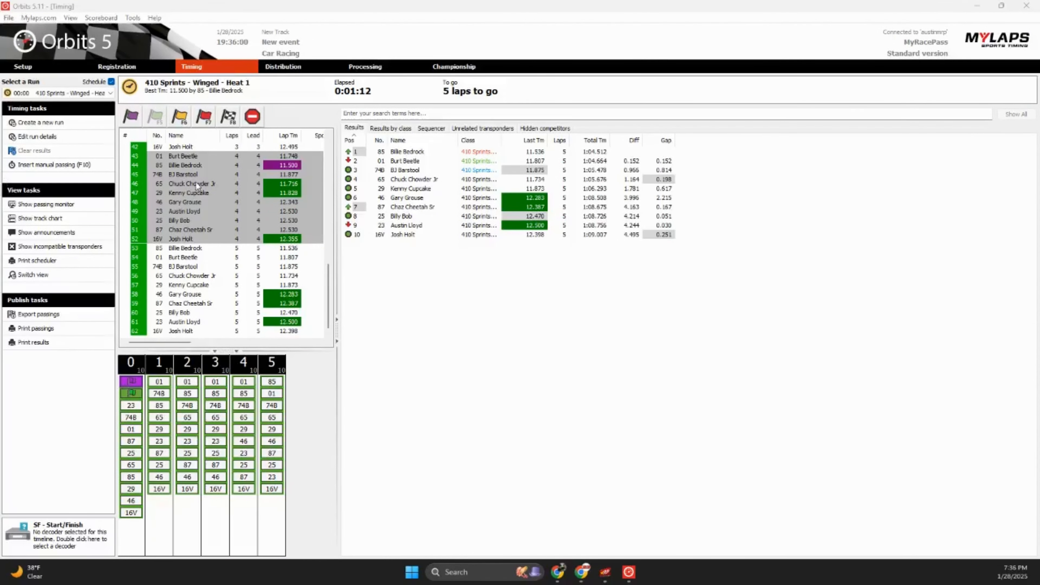
left_click(228, 116)
left_click(253, 117)
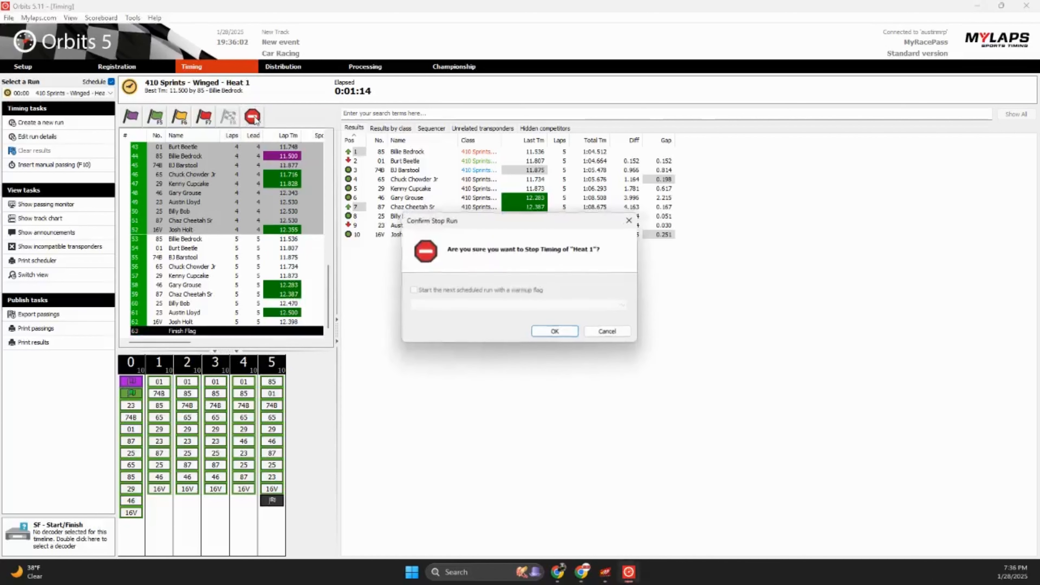
left_click(554, 331)
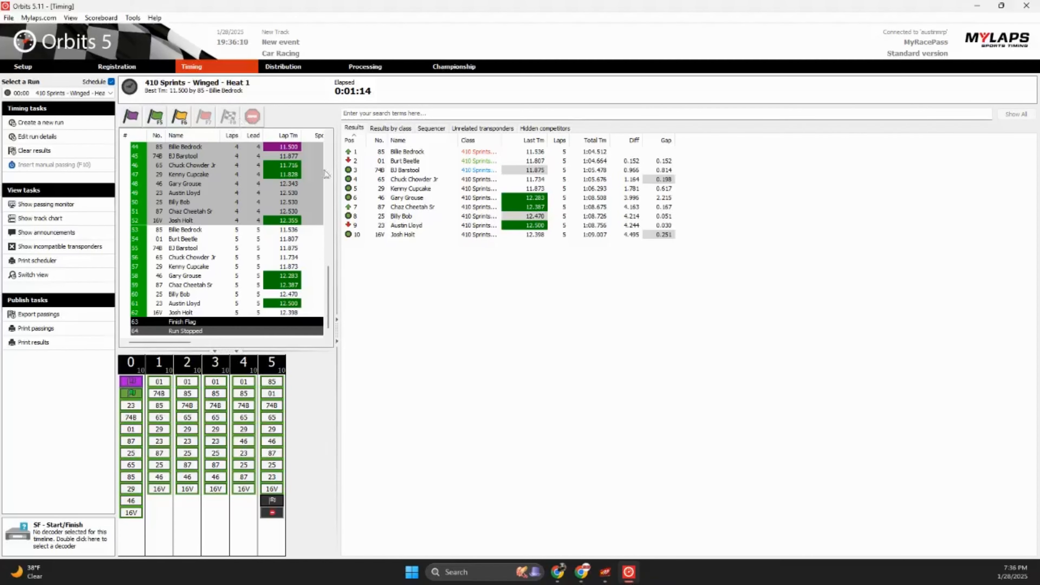
mouse_move(615, 583)
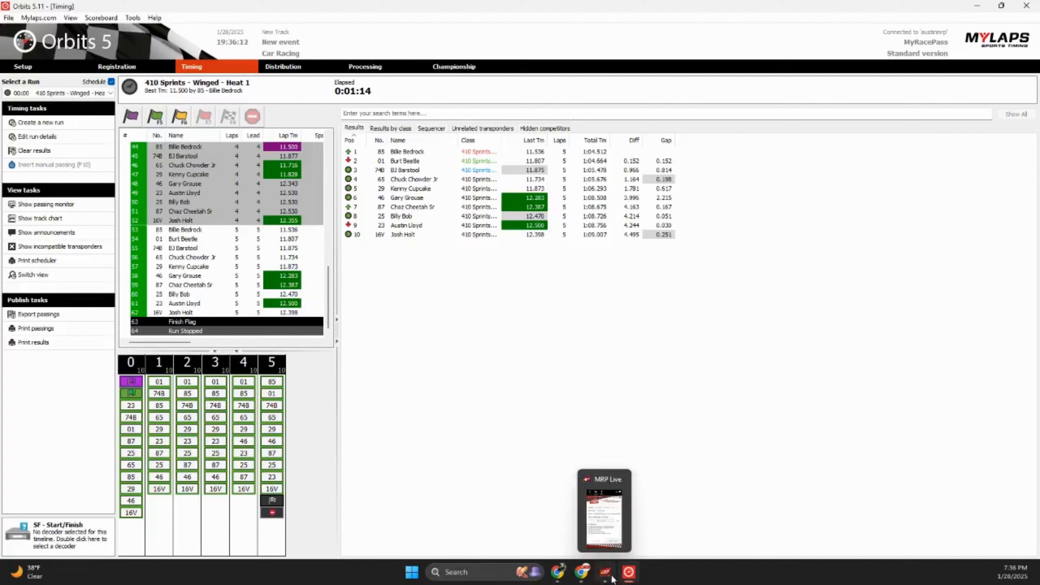
left_click(581, 572)
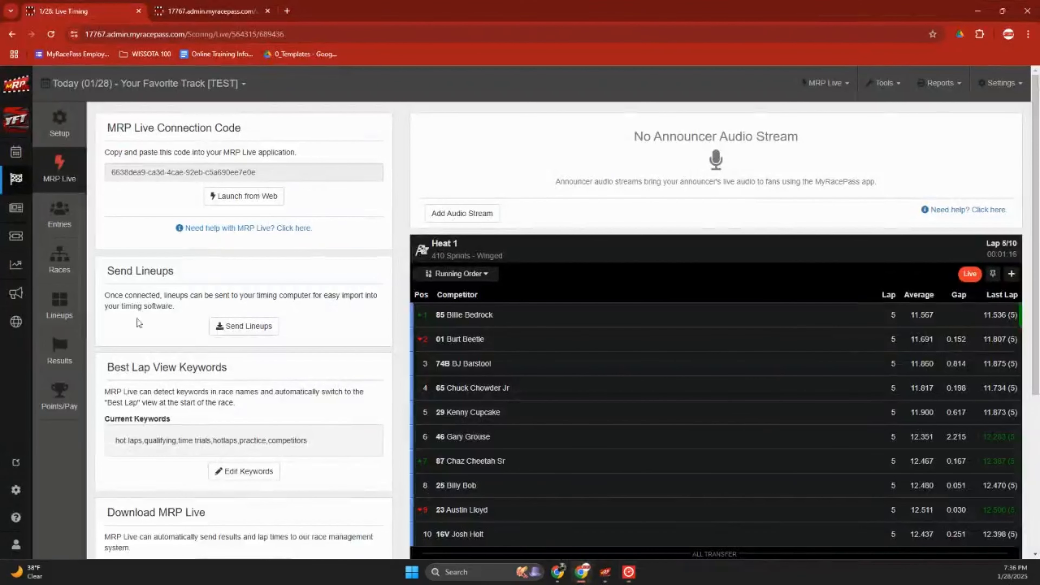
Open Heat 1 Results showing the 7:36:06 PM pending race and focus the No. field.
left_click(69, 347)
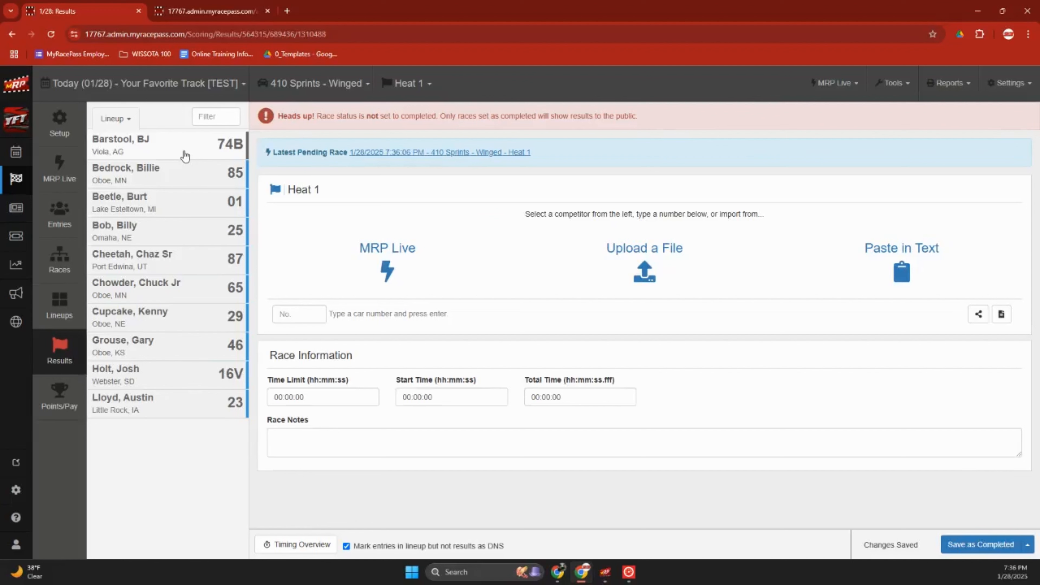
left_click(300, 314)
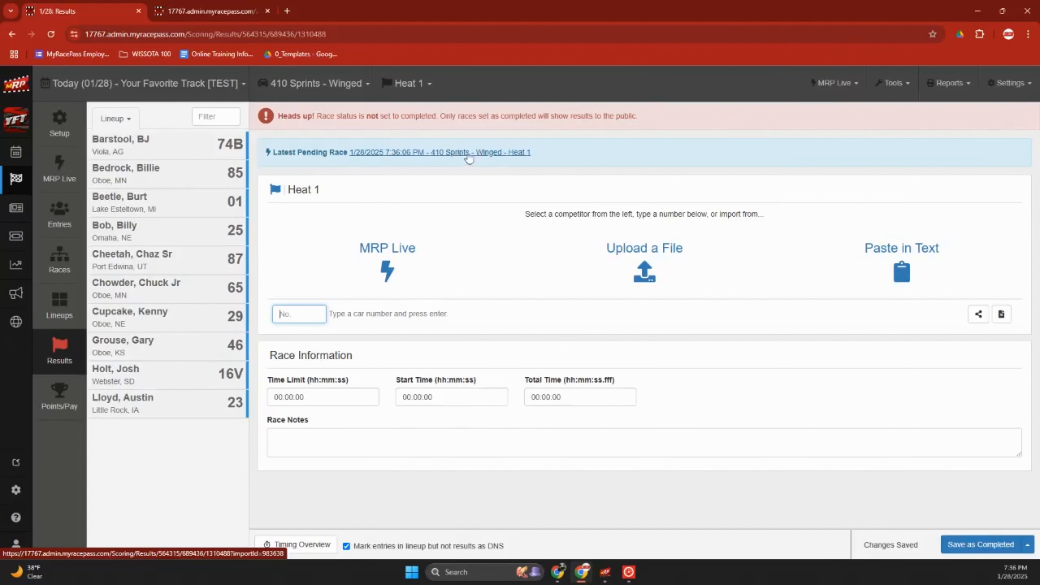
Import the latest pending Heat 1 results and save them as completed.
left_click(483, 155)
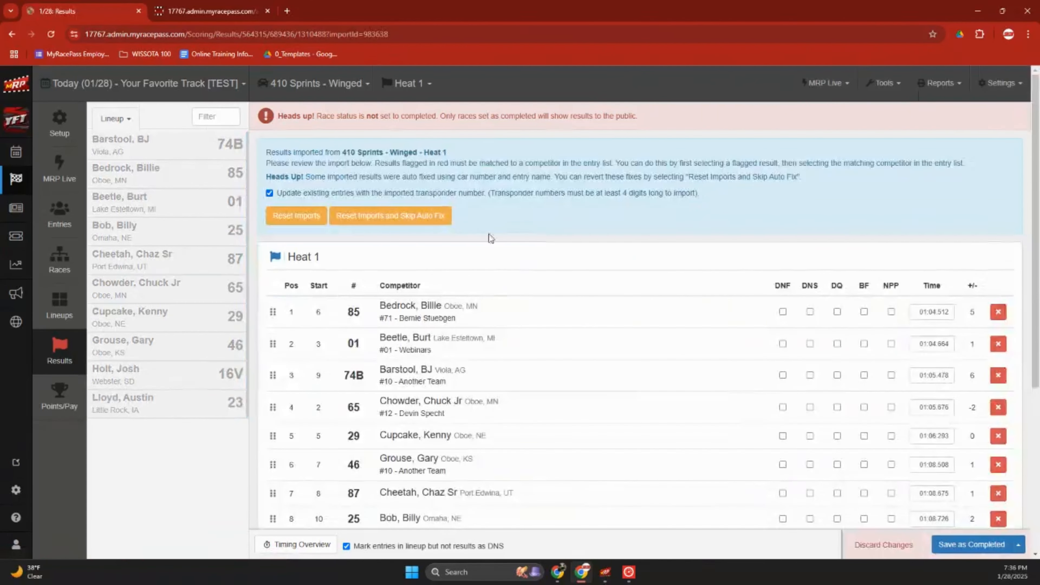
scroll(681, 340, "down", 3)
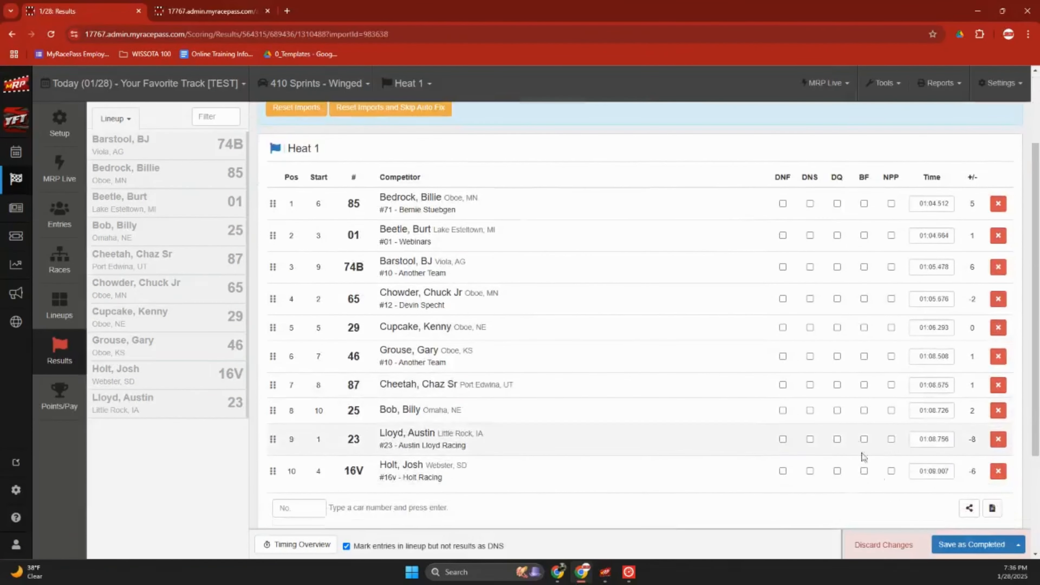
left_click(970, 549)
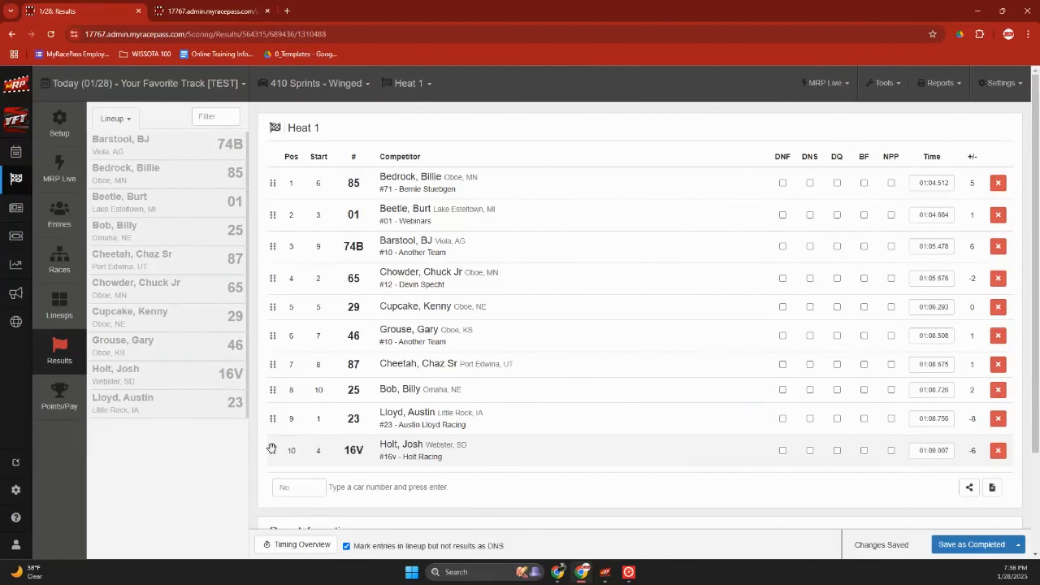
Move car 16V up to sixth, disqualify car 01, and save as completed.
left_click_drag(272, 447, 272, 334)
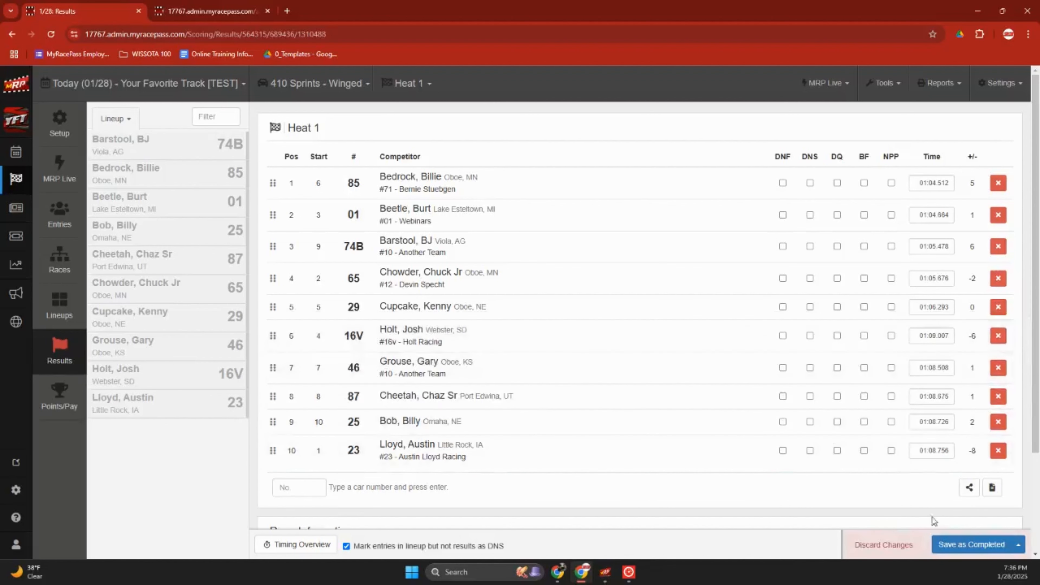
left_click(937, 543)
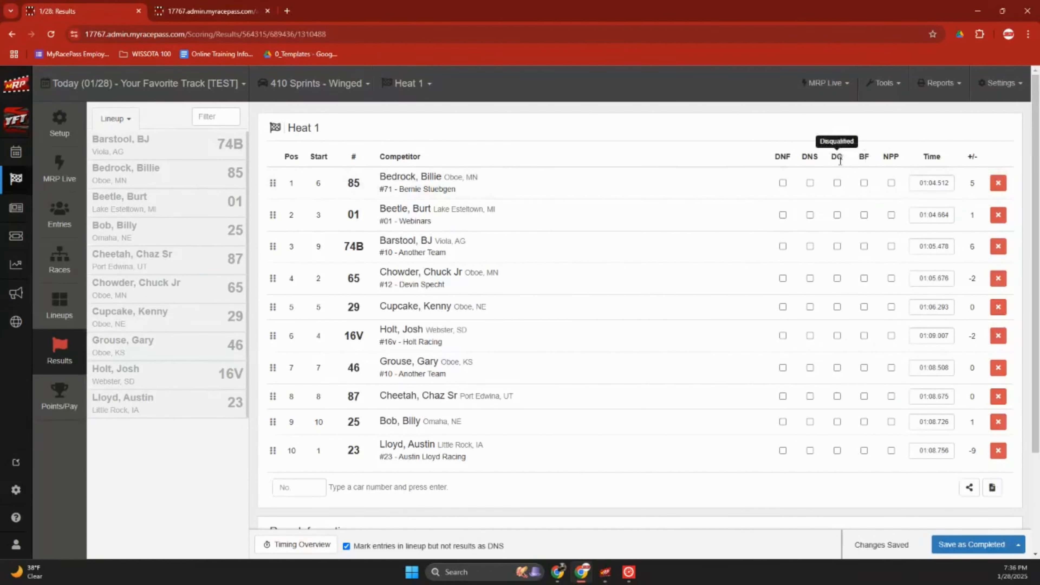
left_click(837, 216)
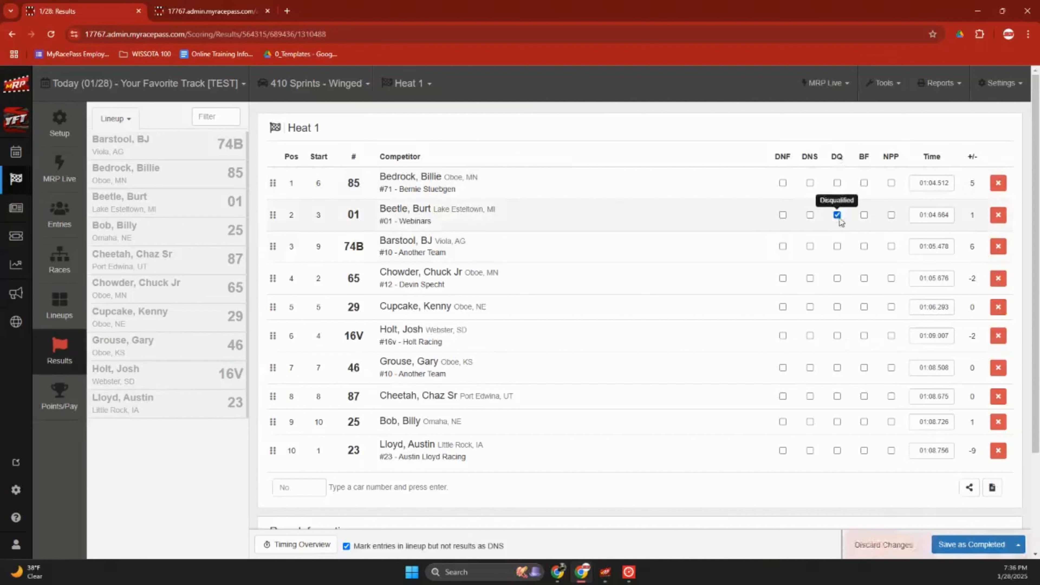
left_click(971, 545)
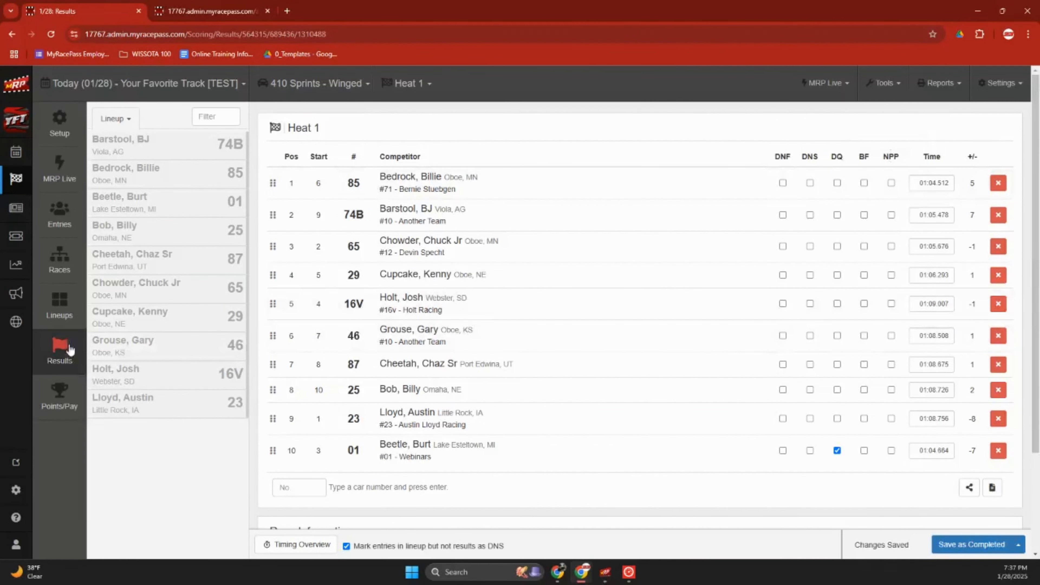
key("alt+Tab")
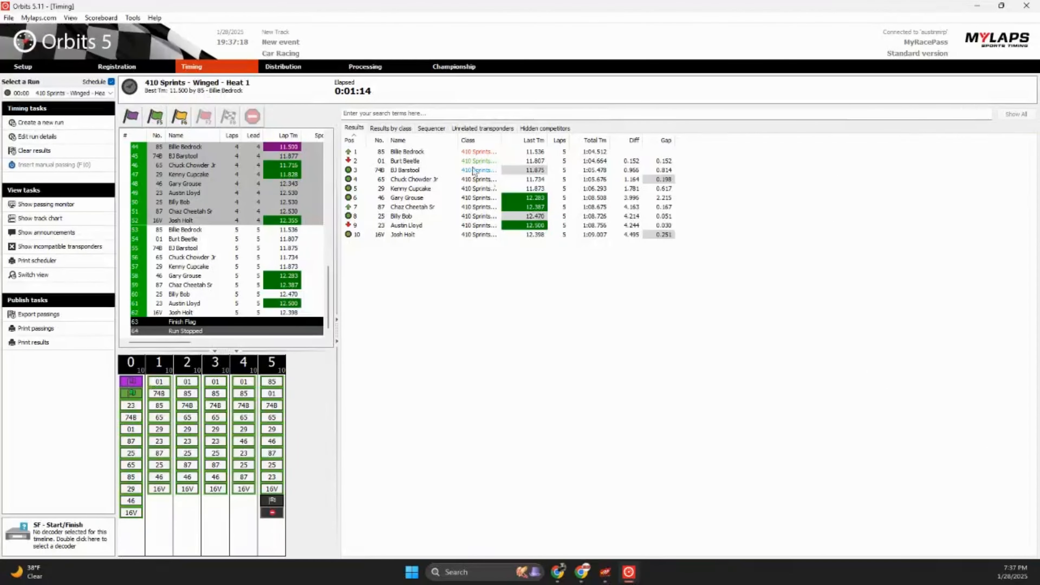
Disconnect the MyRacePass relay and close Orbits 5 without a data backup.
left_click(609, 572)
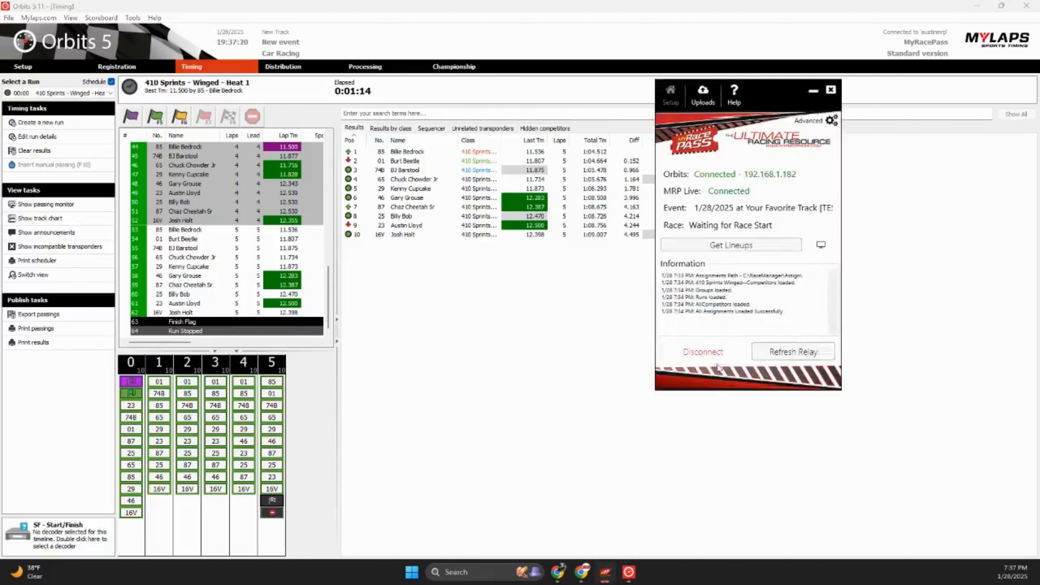
left_click(694, 352)
left_click(555, 331)
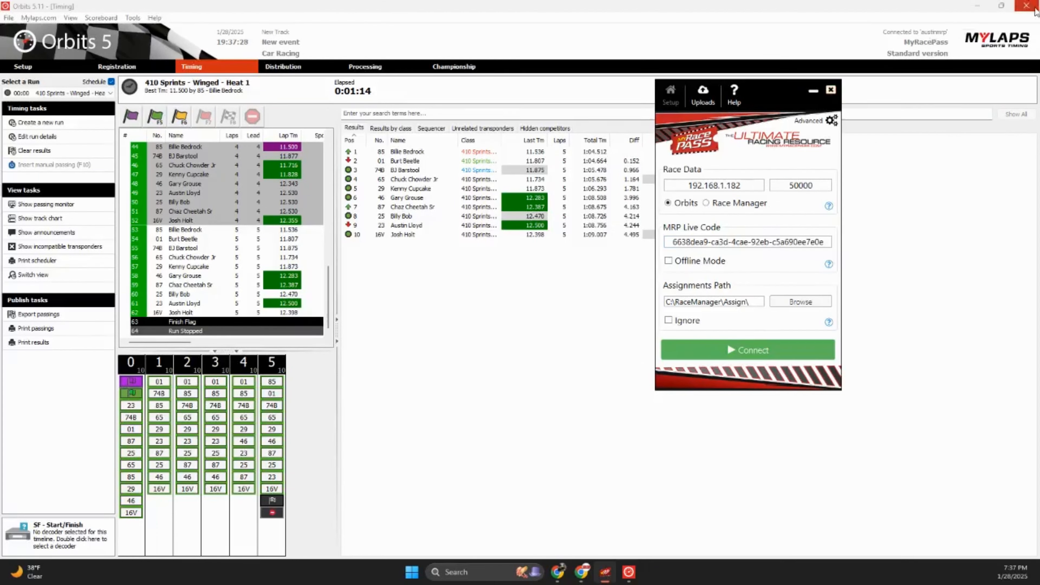
left_click(1026, 6)
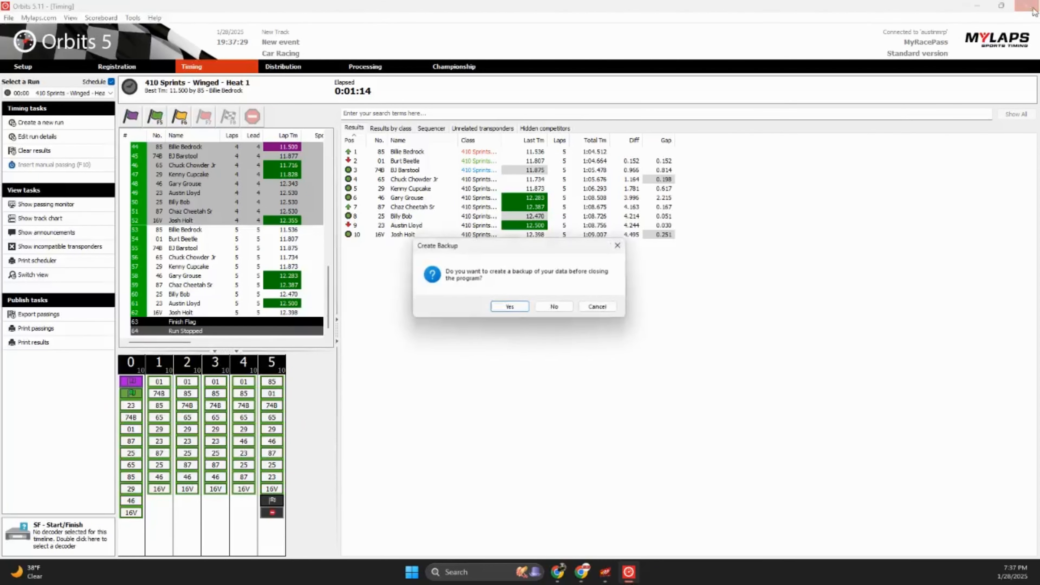
left_click(548, 312)
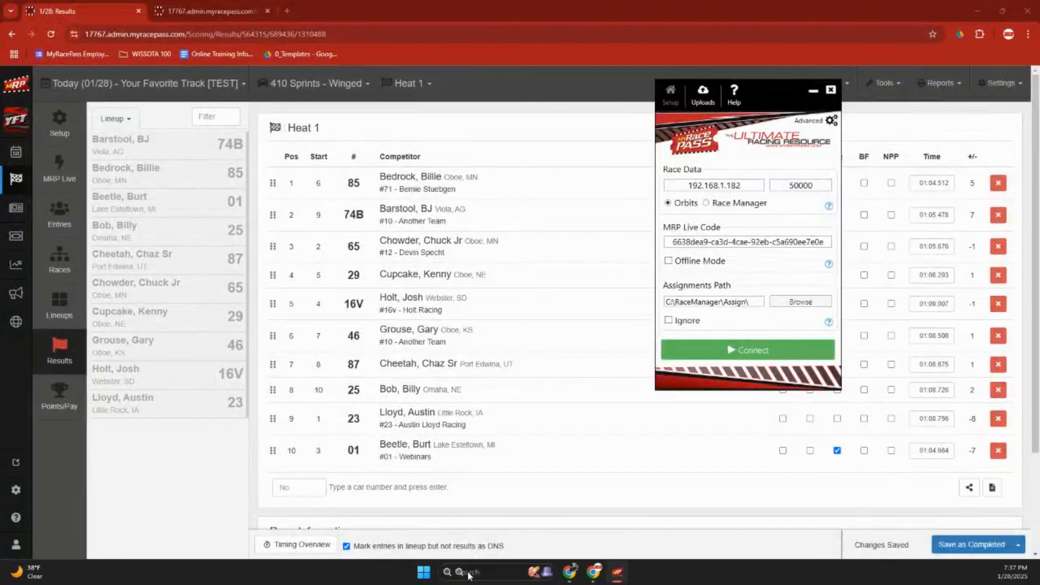
Launch Race Manager from recent apps, close the relay window, and open Lineups.
left_click(467, 573)
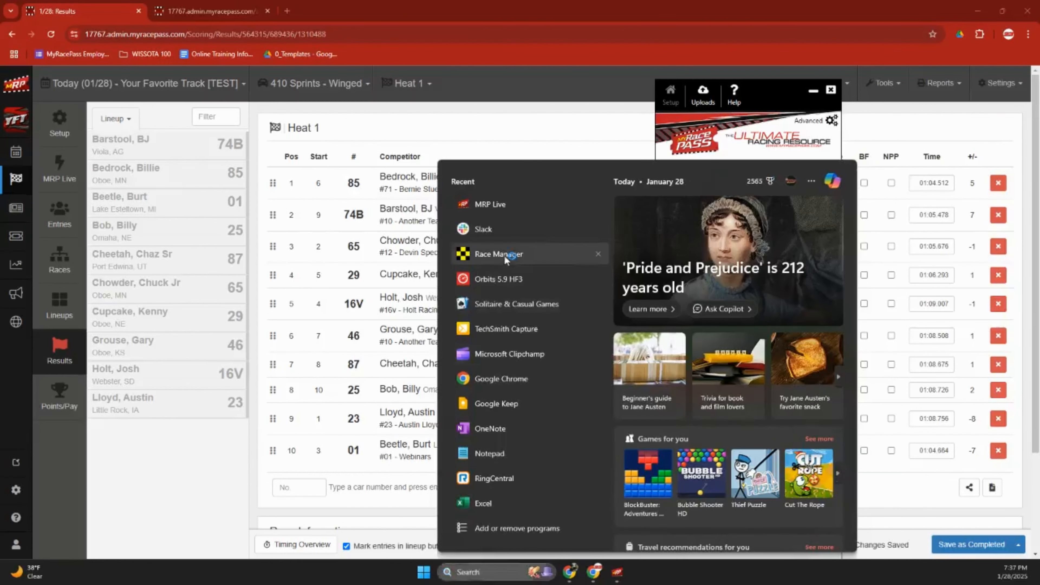
left_click(498, 254)
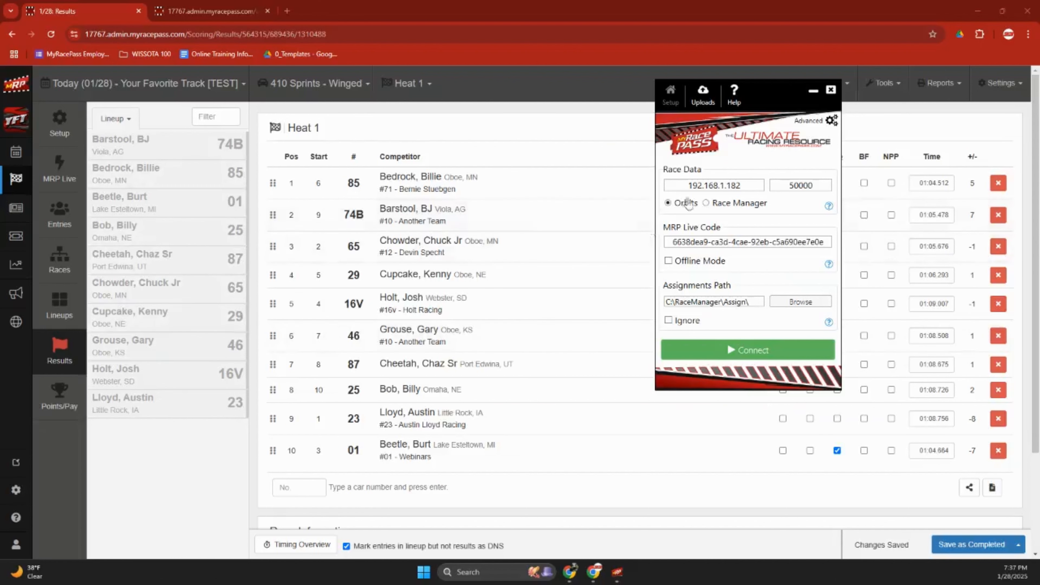
left_click(830, 90)
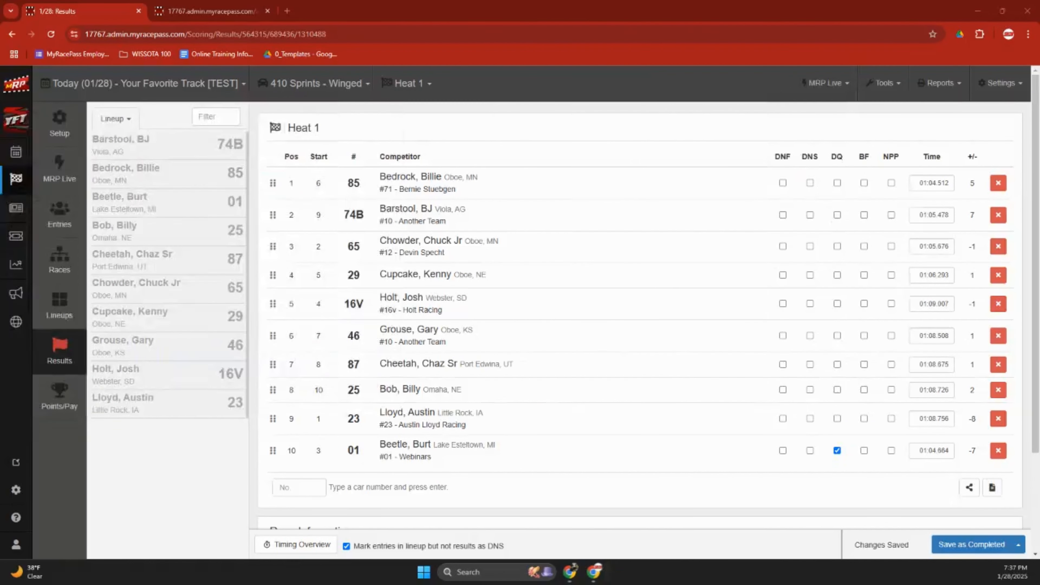
left_click(68, 312)
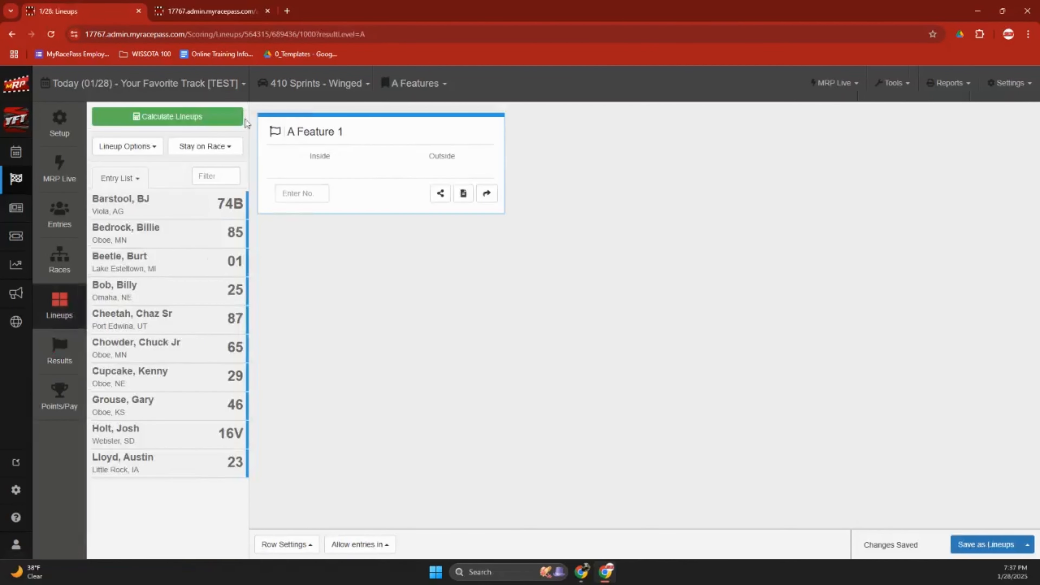
Calculate the A Feature 1 lineup with 'A Feature from Heats and B's', putting car 85 on pole.
left_click(233, 120)
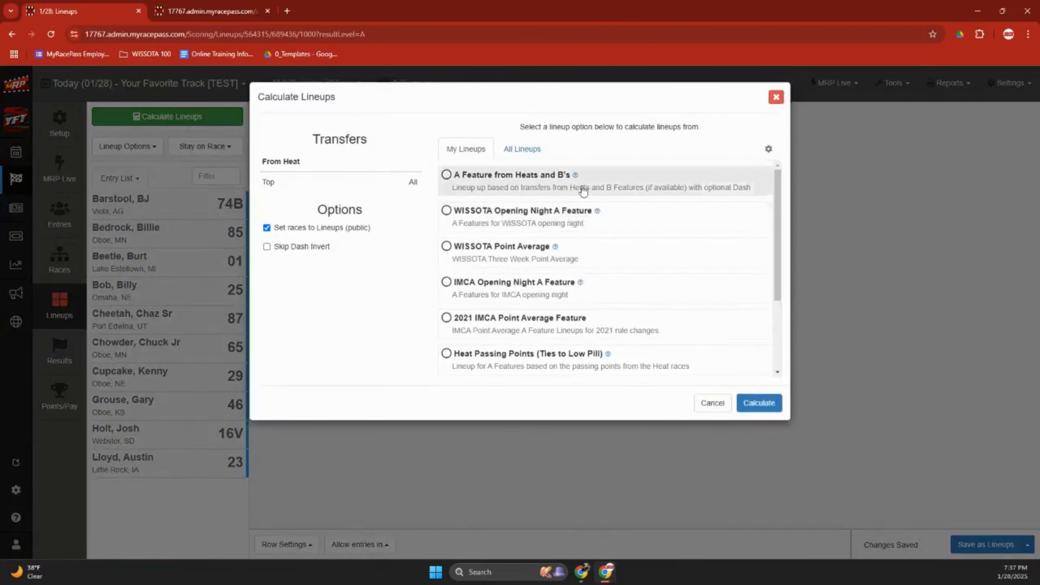
left_click(522, 148)
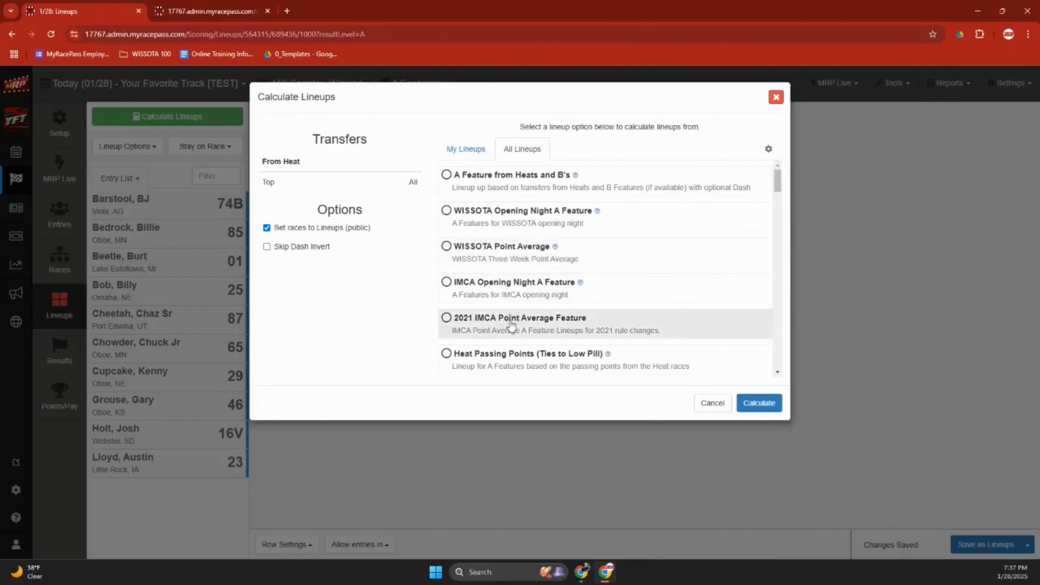
scroll(511, 326, "down", 6)
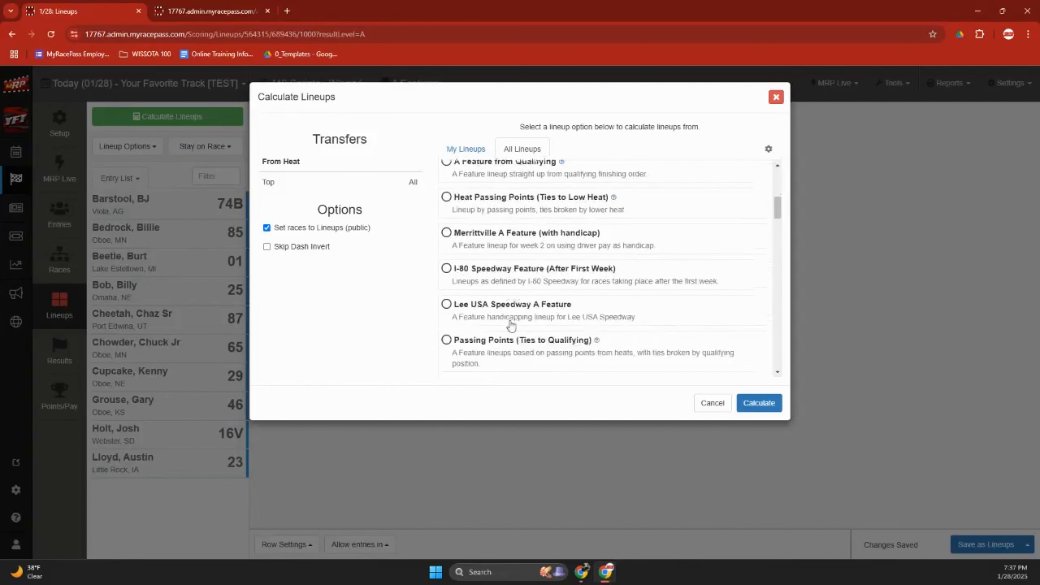
scroll(511, 326, "down", 8)
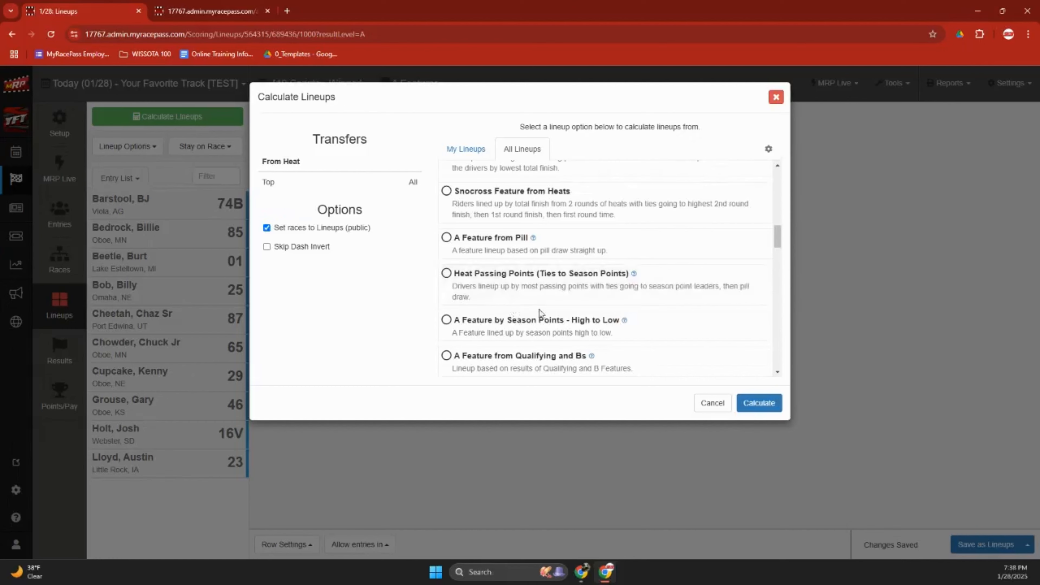
scroll(541, 312, "down", 8)
scroll(540, 311, "up", 15)
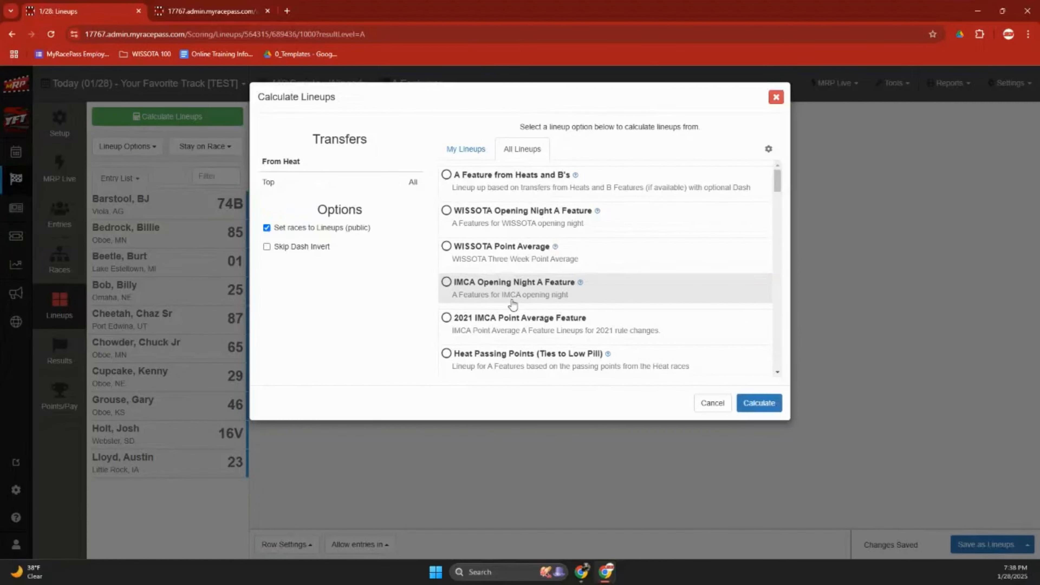
left_click(508, 183)
left_click(779, 407)
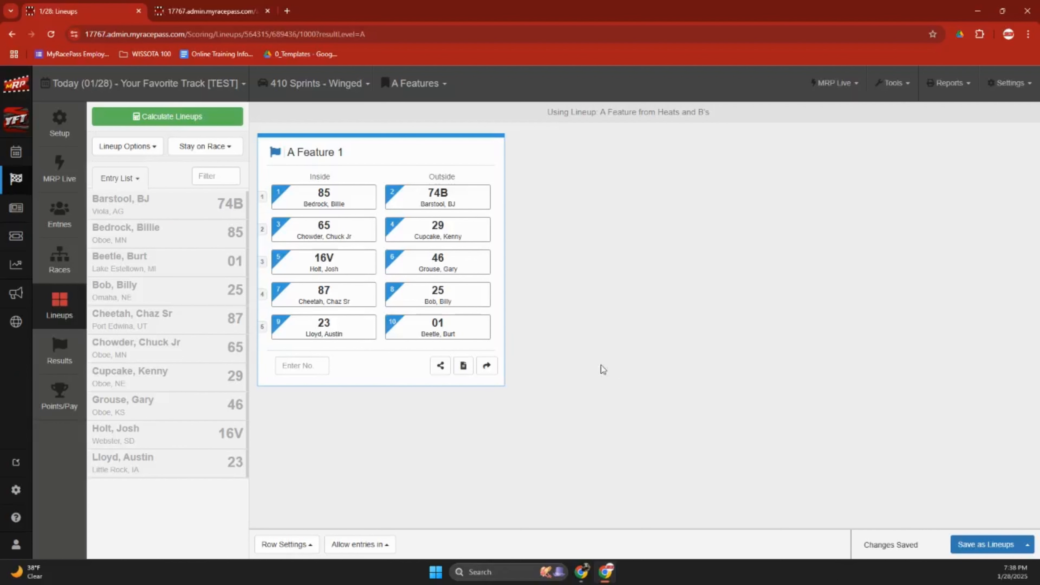
left_click(150, 155)
Invert the top six starting spots and begin a redraw for 6 competitors.
mouse_move(145, 171)
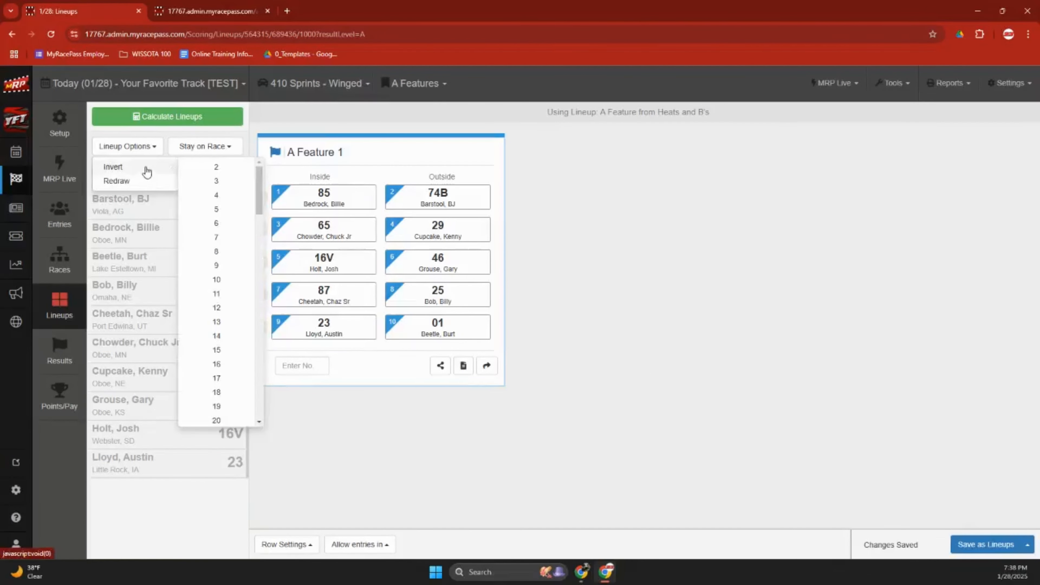
left_click(228, 224)
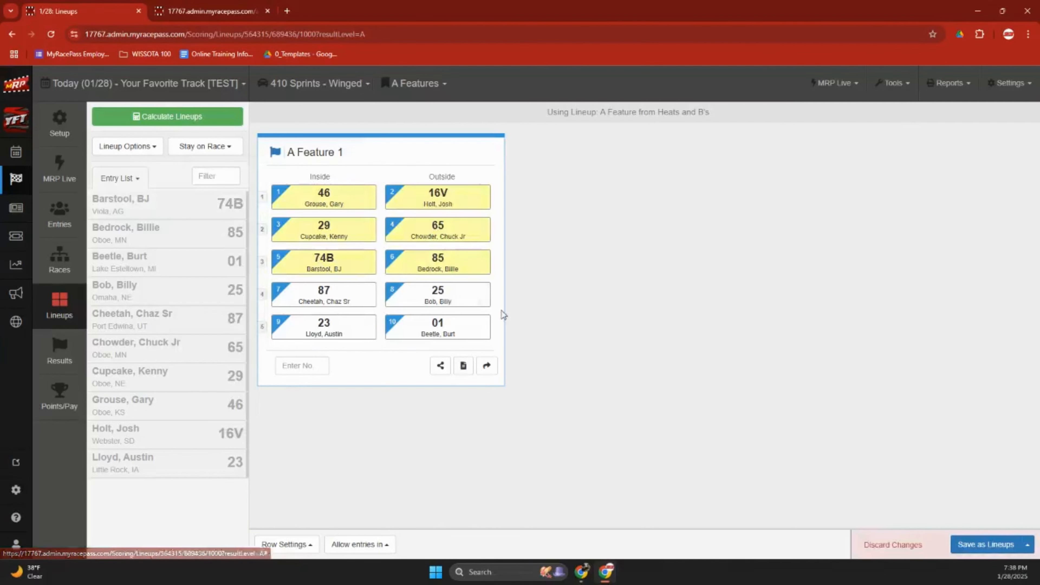
left_click(138, 147)
left_click(118, 181)
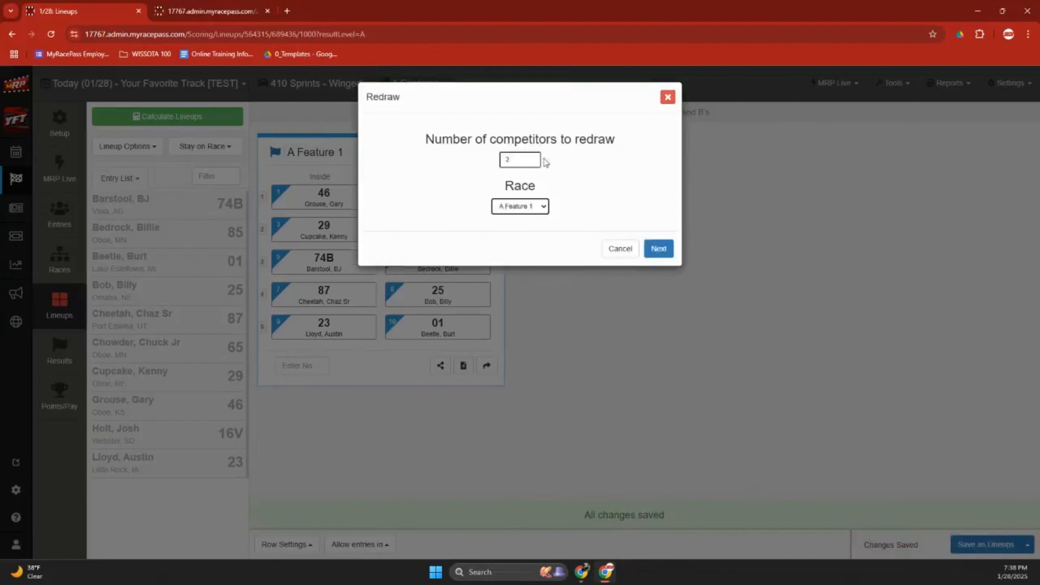
left_click_drag(517, 161, 483, 164)
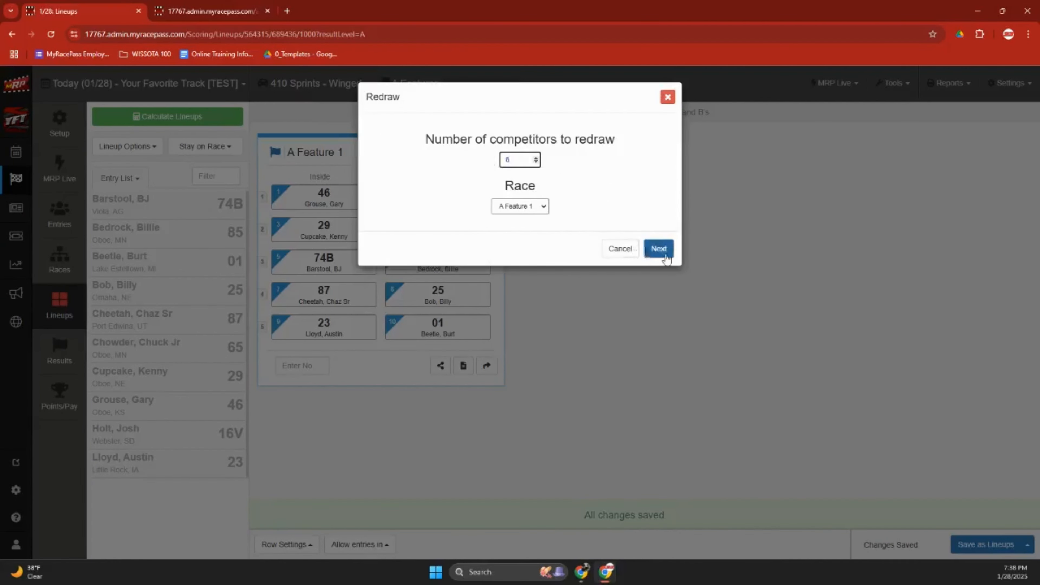
left_click(658, 249)
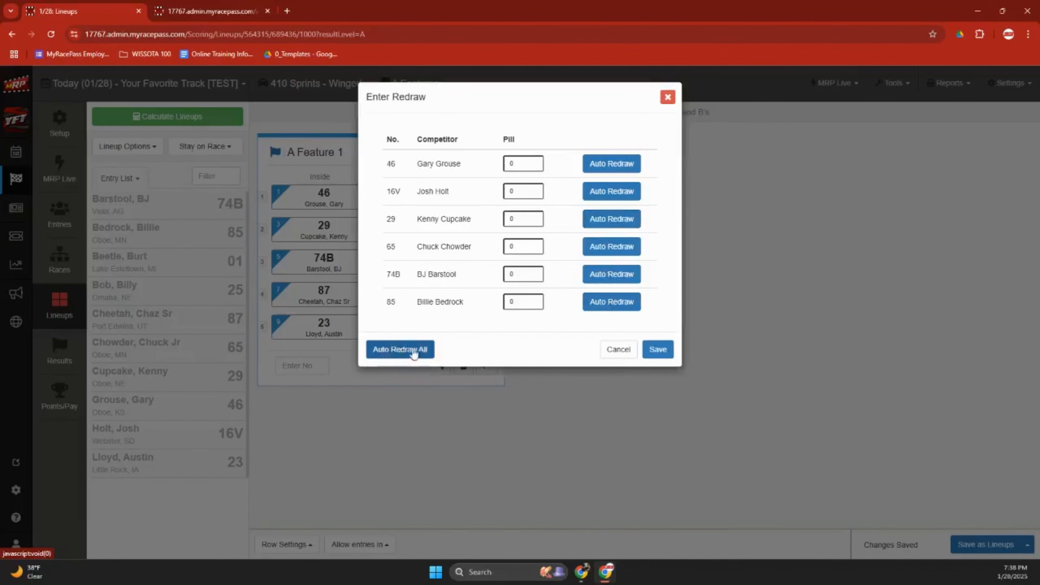
Auto-draw pills for all six competitors and save the redrawn lineup.
left_click_drag(520, 166, 503, 174)
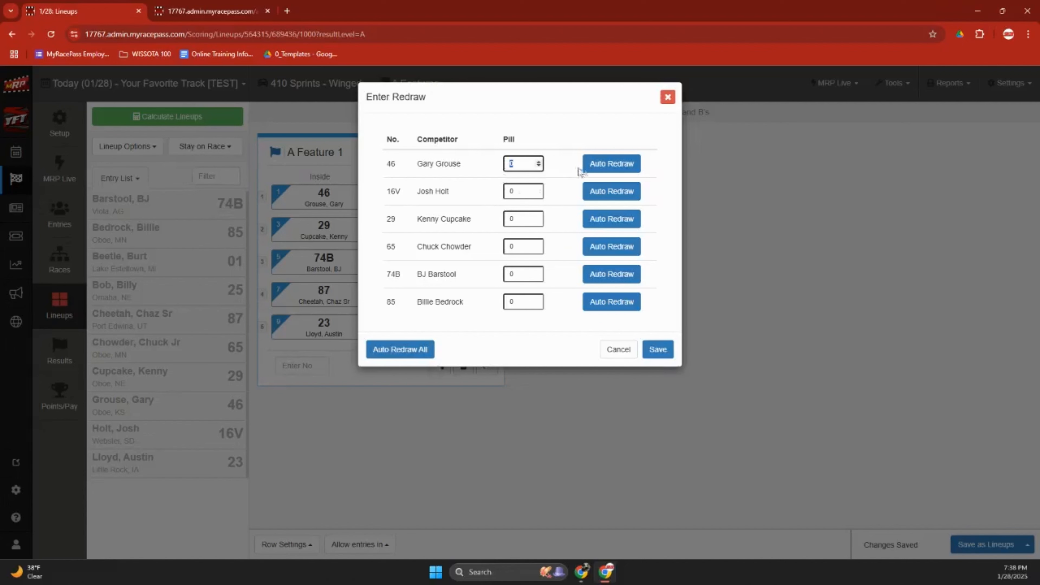
left_click(605, 164)
left_click(607, 192)
left_click(608, 218)
left_click(604, 245)
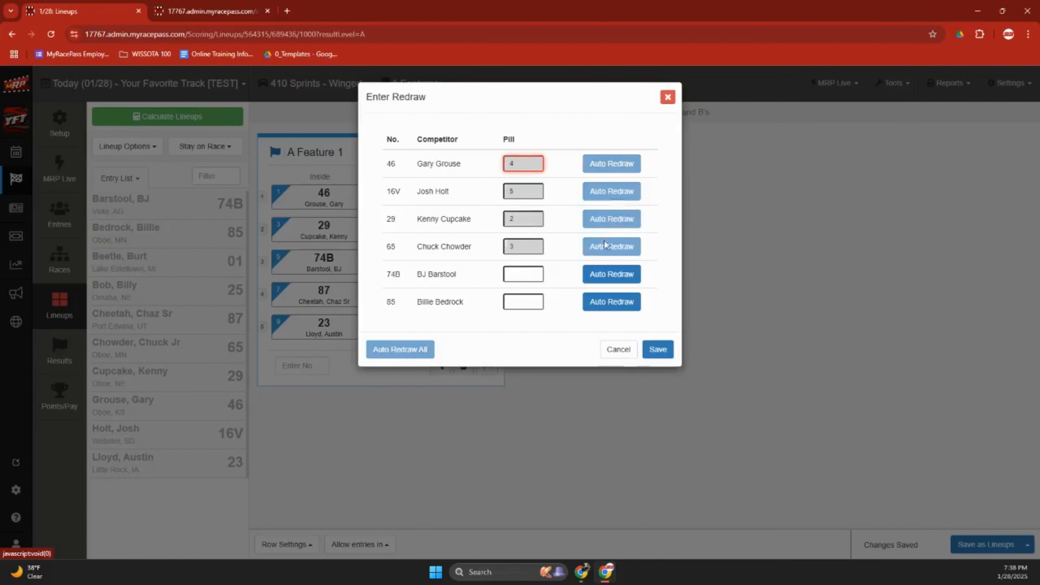
left_click(602, 274)
left_click(614, 301)
left_click(658, 349)
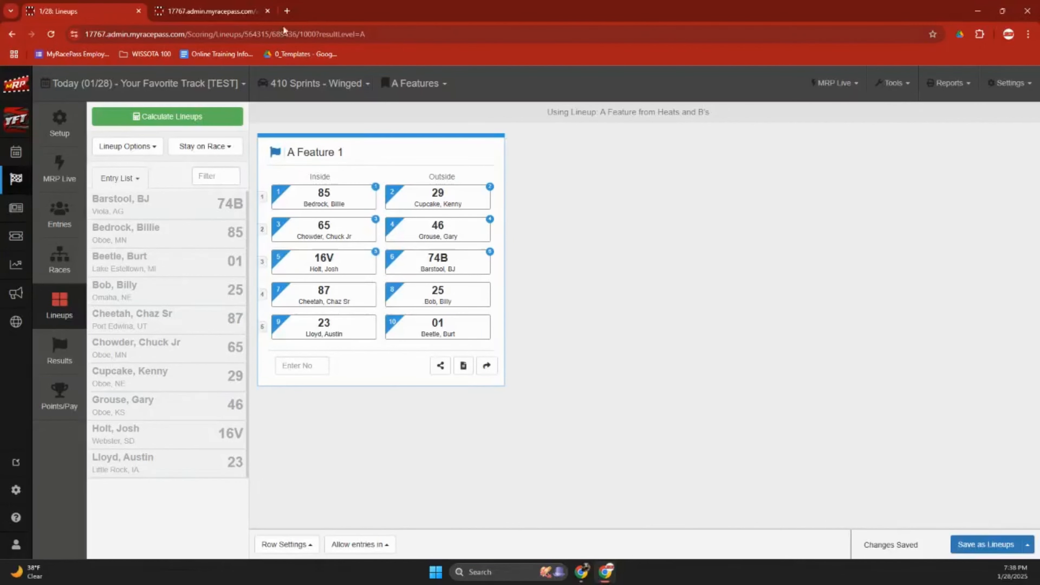
left_click(199, 12)
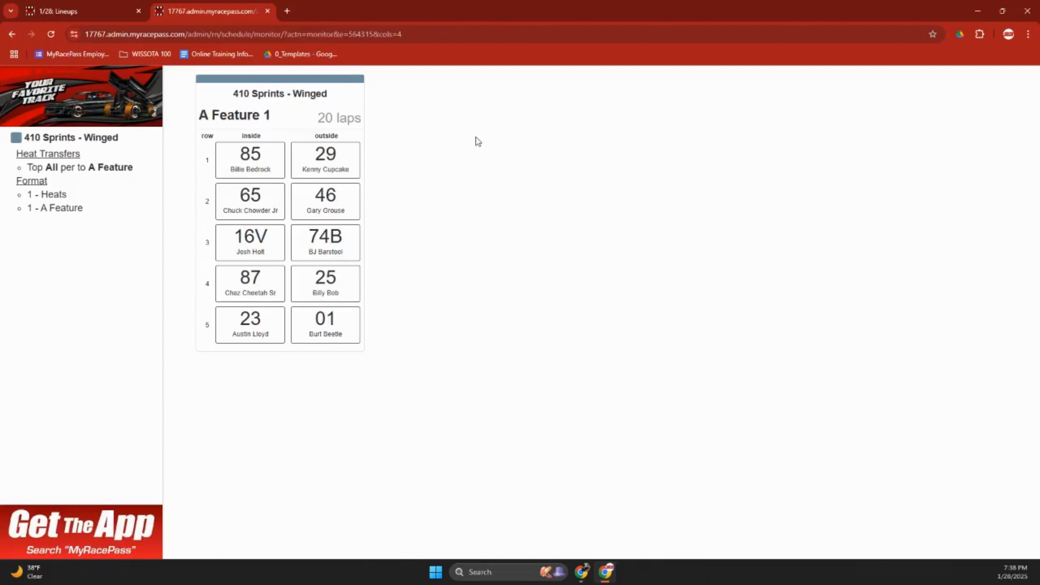
left_click_drag(274, 115, 197, 115)
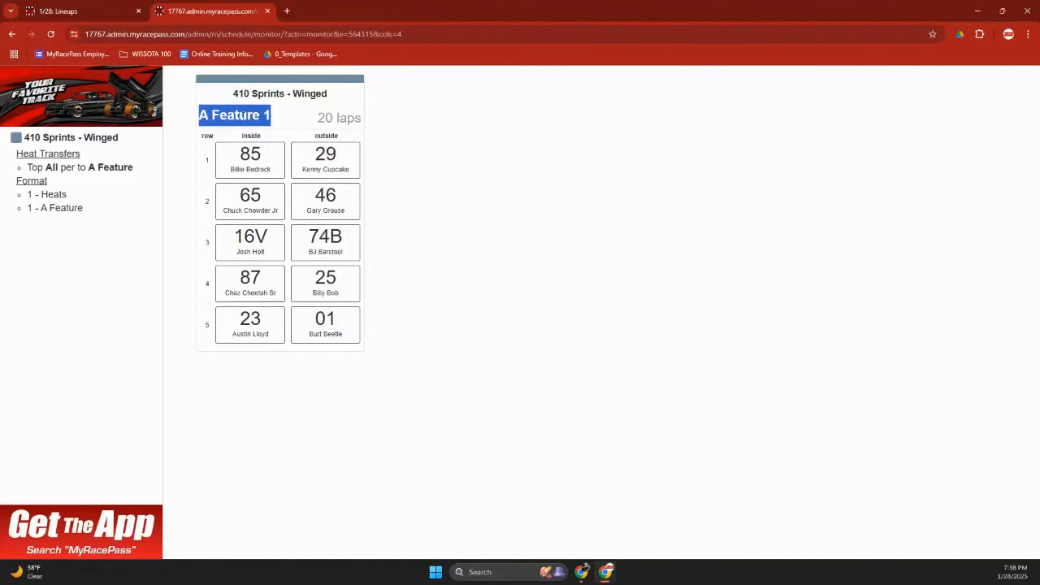
left_click(266, 12)
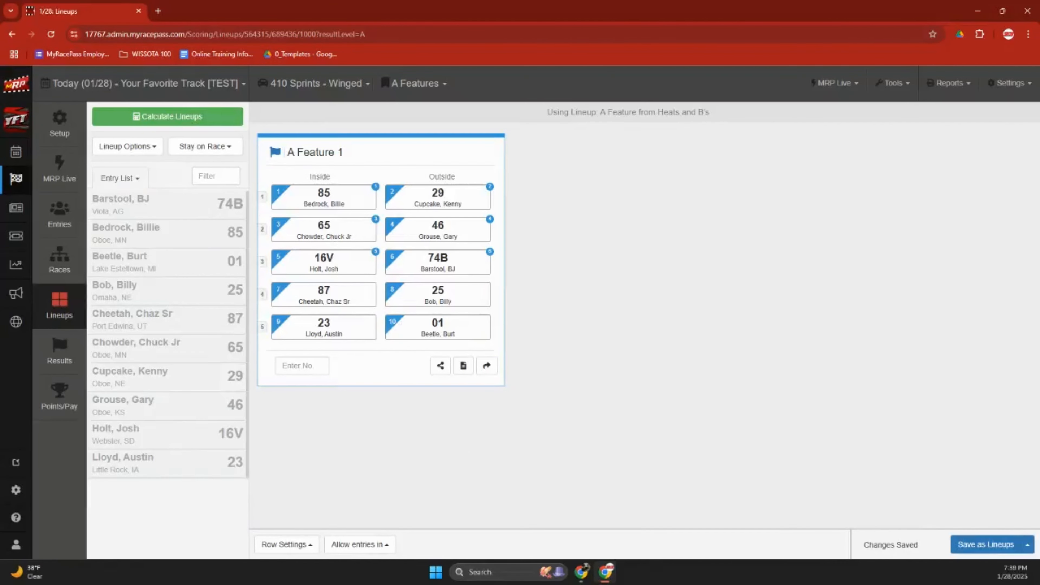
left_click_drag(385, 136, 746, 152)
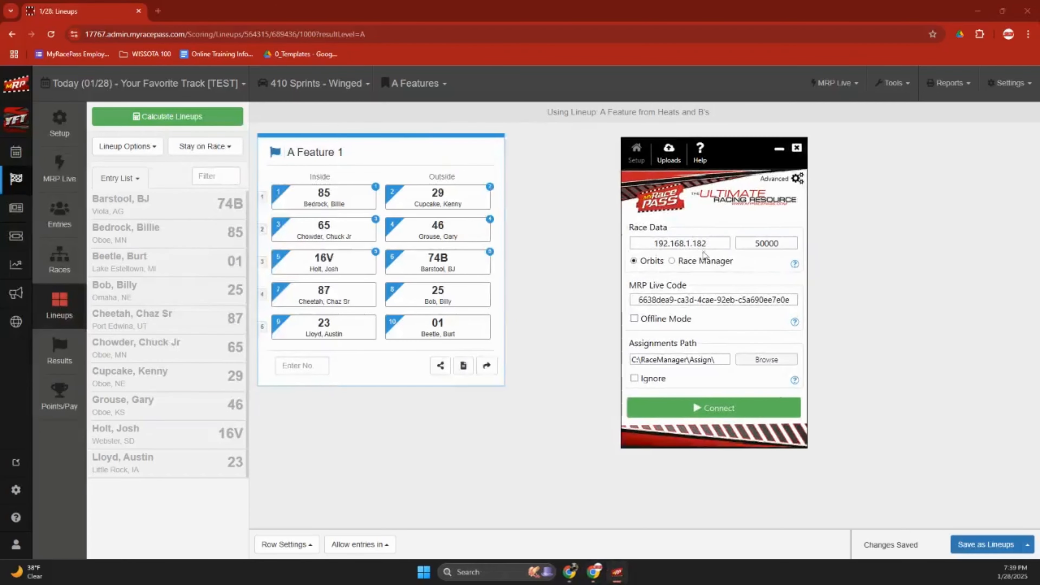
Set MRP Live to take data from Race Manager and maximize Race Manager.
left_click(698, 261)
left_click_drag(267, 176, 532, 1)
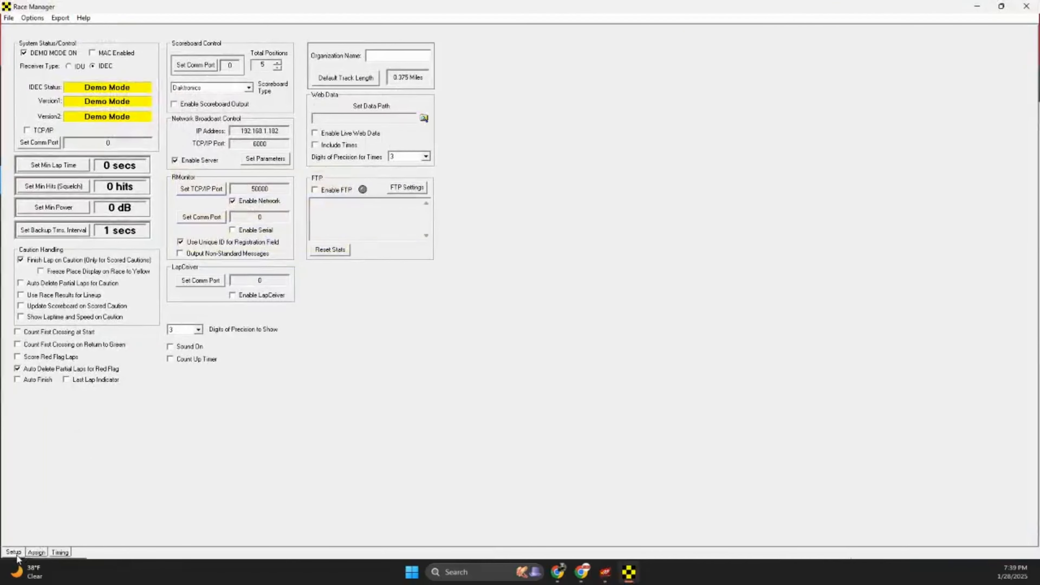
left_click(606, 572)
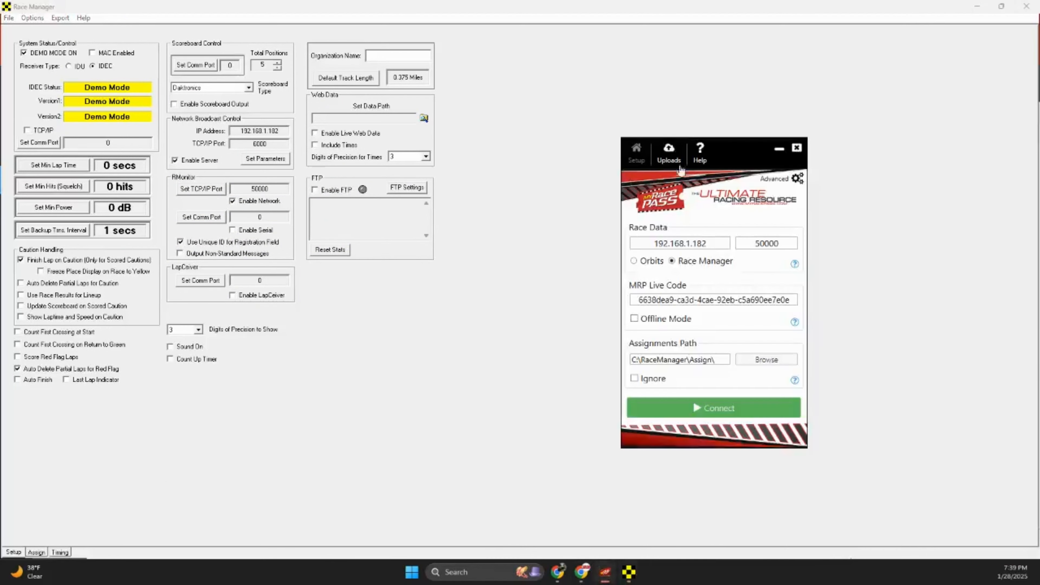
left_click_drag(738, 151, 734, 61)
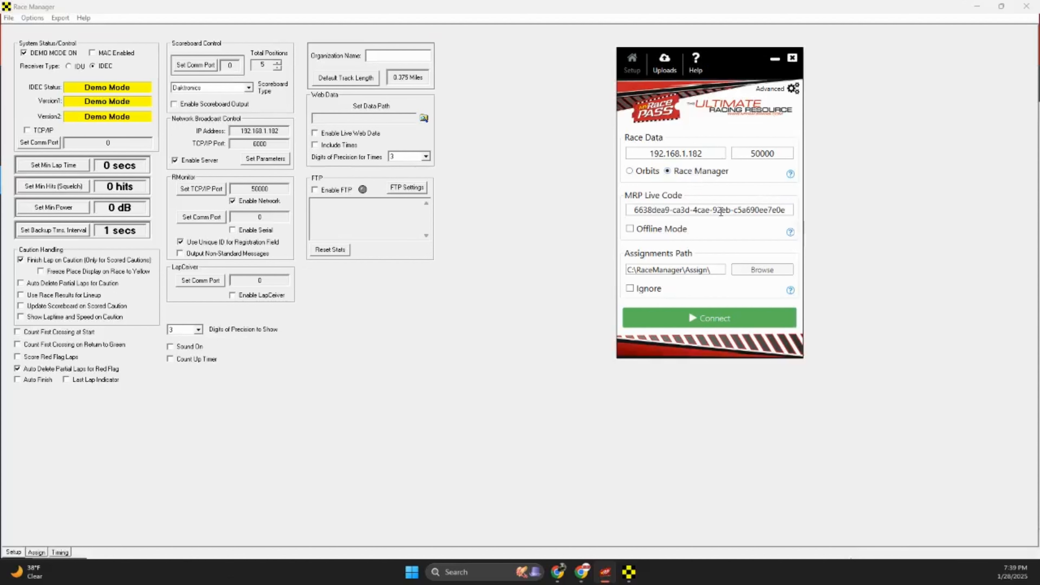
Open the MRP Live timing page in the browser and connect MRP Live to Race Manager.
left_click(976, 6)
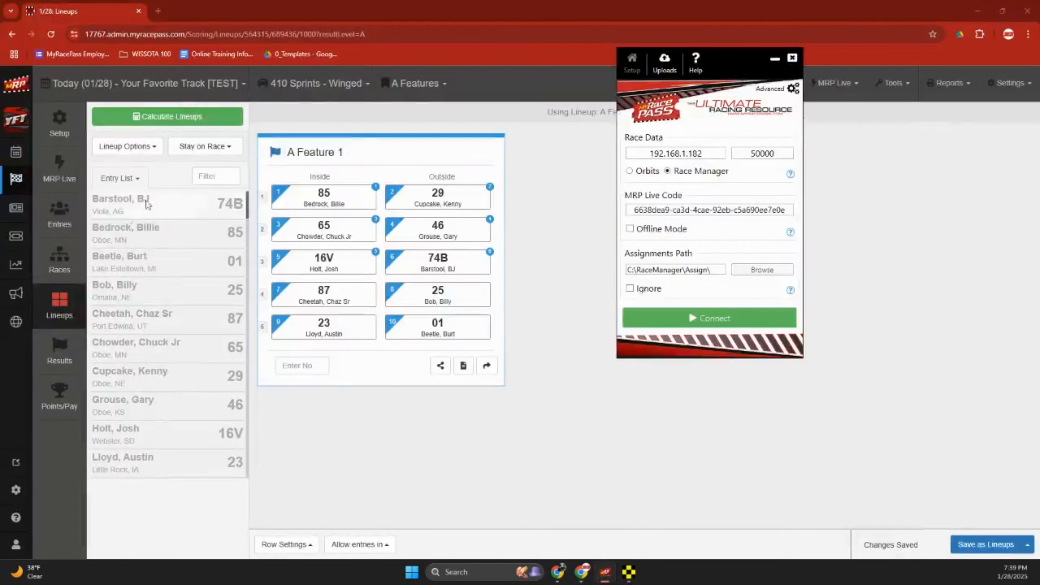
left_click(59, 170)
left_click(253, 194)
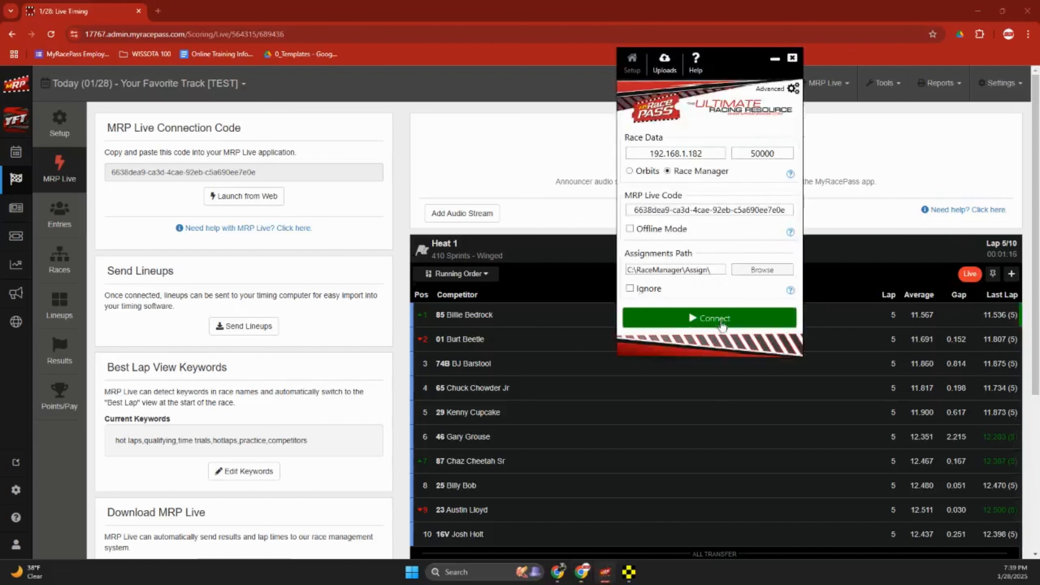
left_click(722, 324)
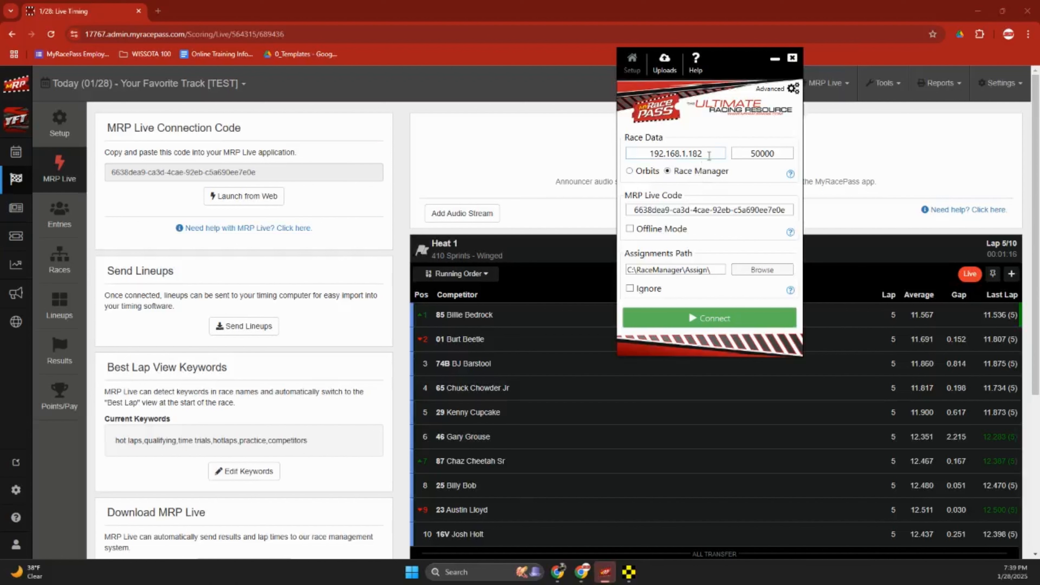
Close the MRP Live desktop app and confirm.
left_click(606, 575)
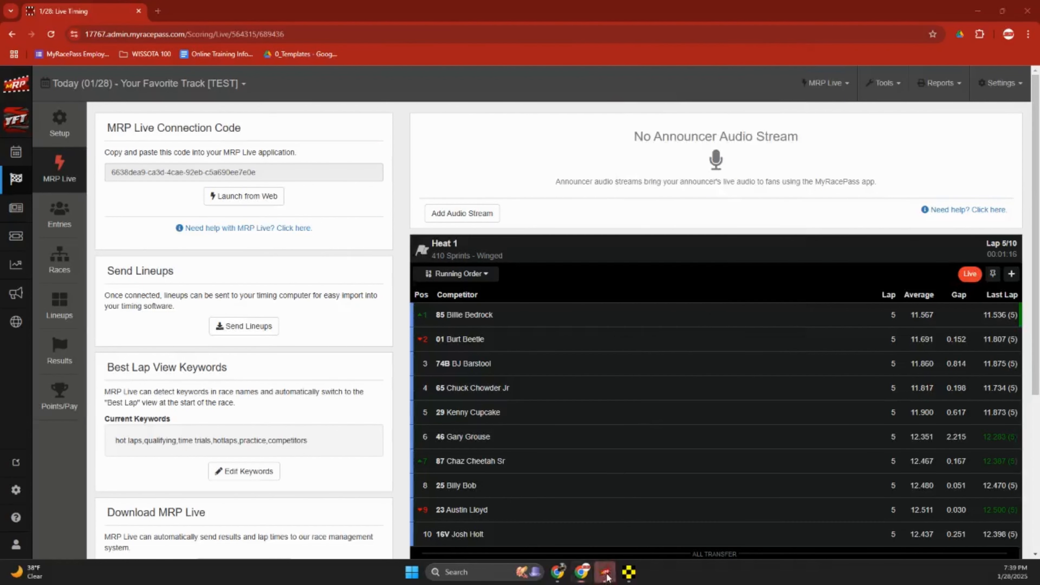
left_click(605, 575)
left_click(792, 58)
left_click(560, 327)
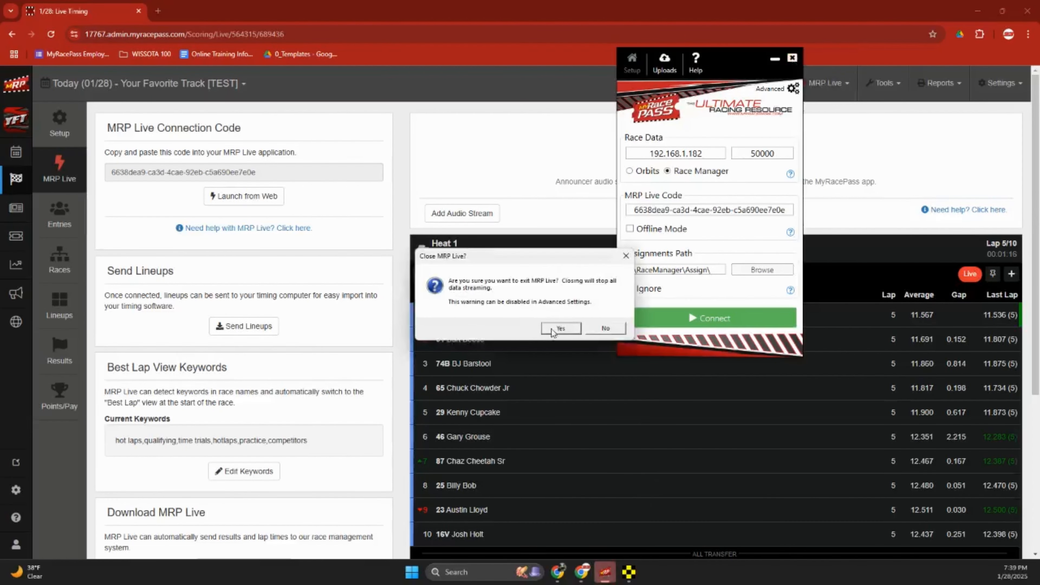
Relaunch MRP Live, retry the connection, and dismiss the no-broadcast-found warning.
left_click(616, 572)
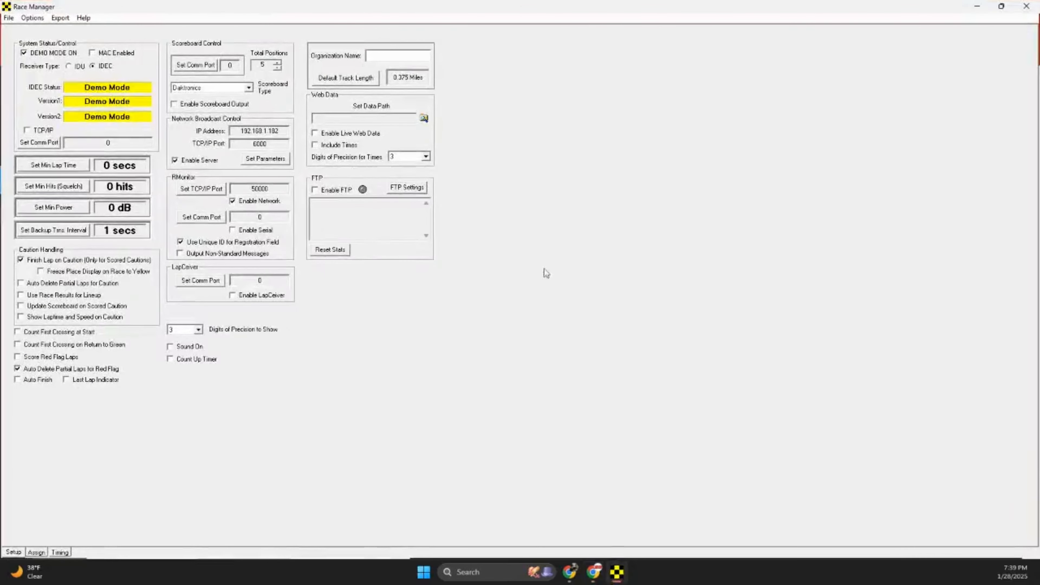
left_click(566, 576)
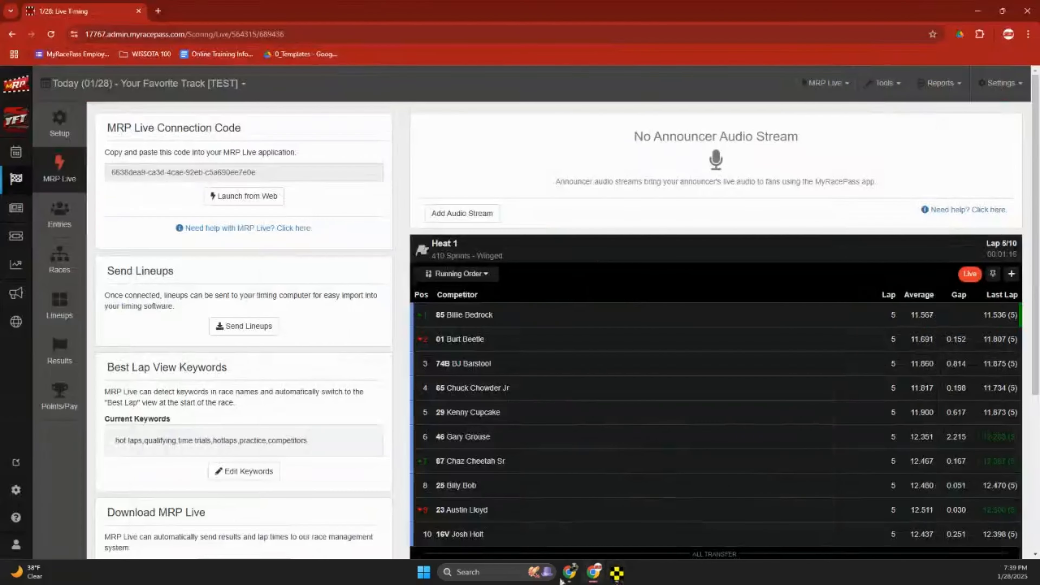
left_click(485, 573)
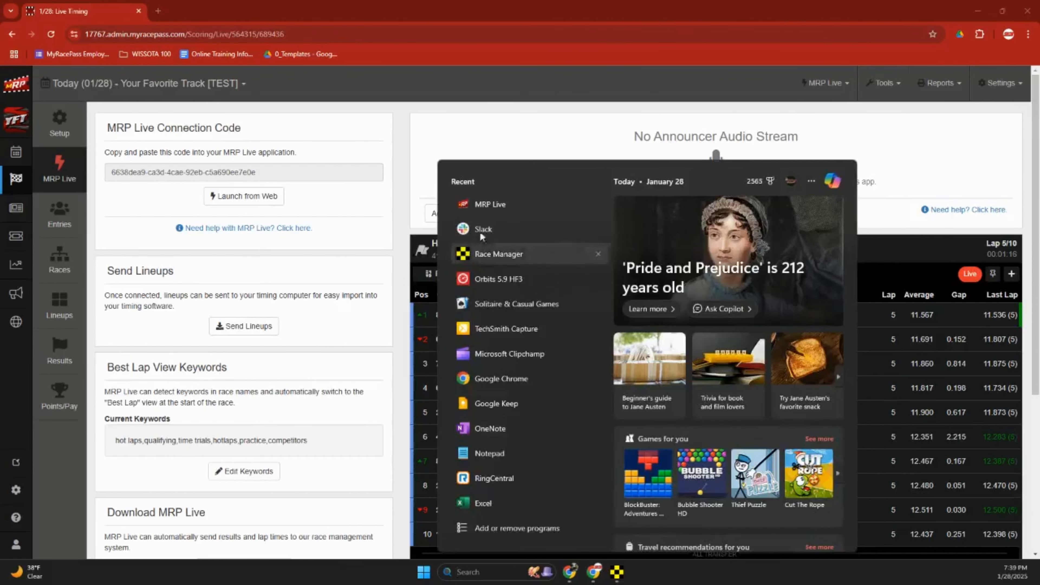
left_click(487, 211)
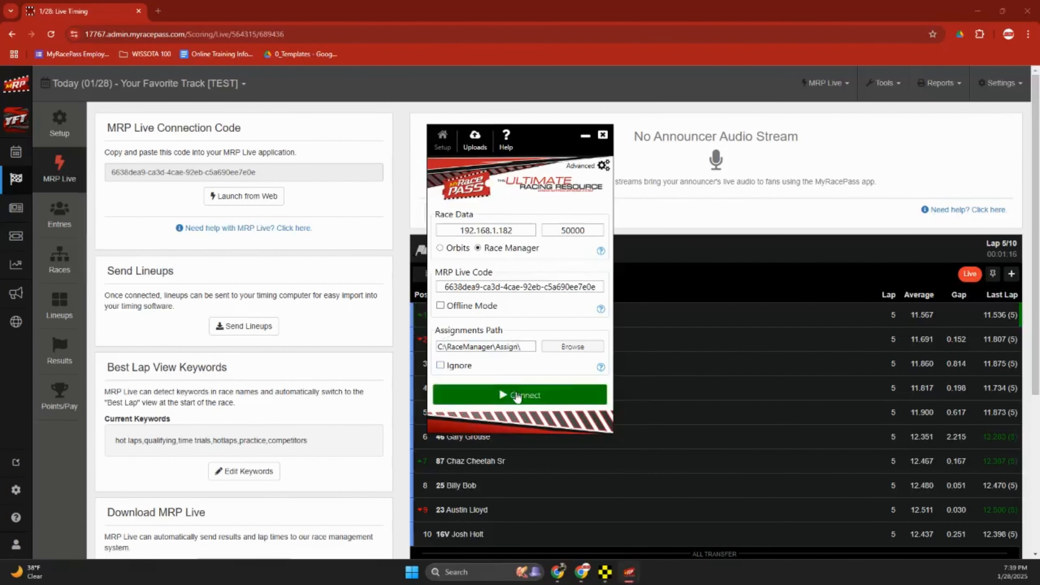
left_click(515, 392)
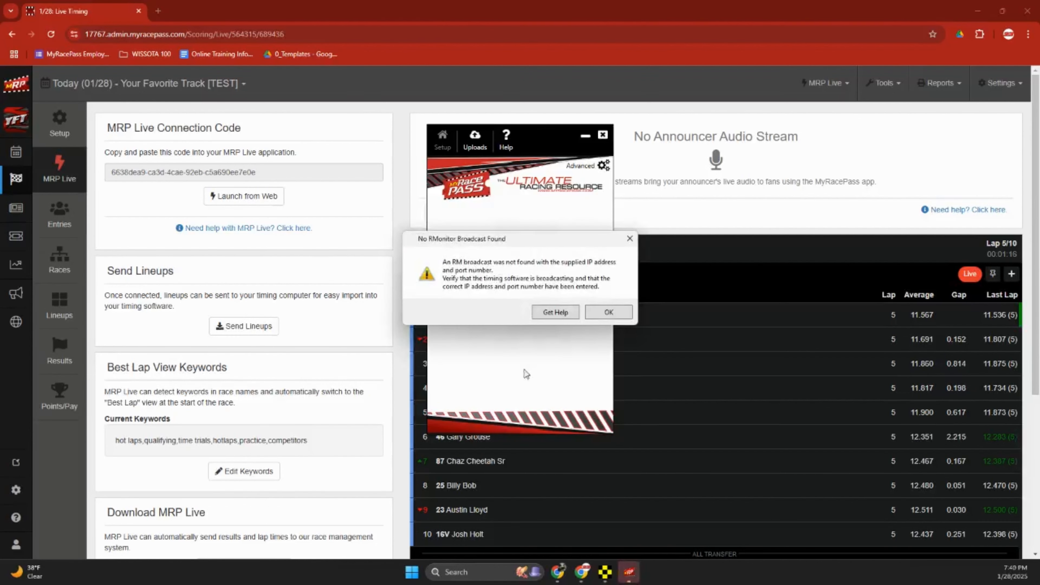
left_click(608, 312)
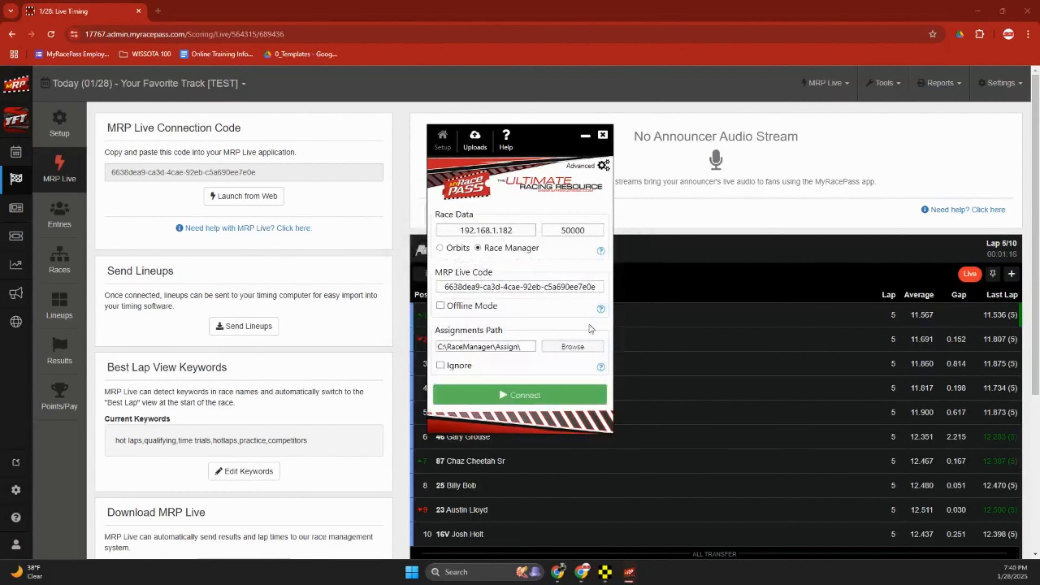
Launch Race Manager by searching 'race', connect the relay, and maximize Race Manager.
left_click(608, 578)
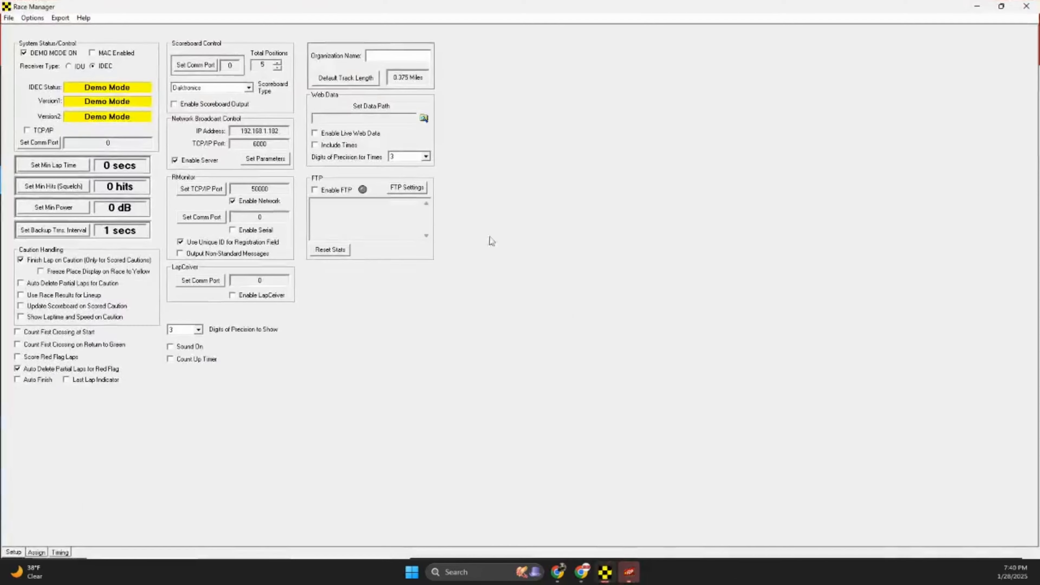
left_click(1029, 6)
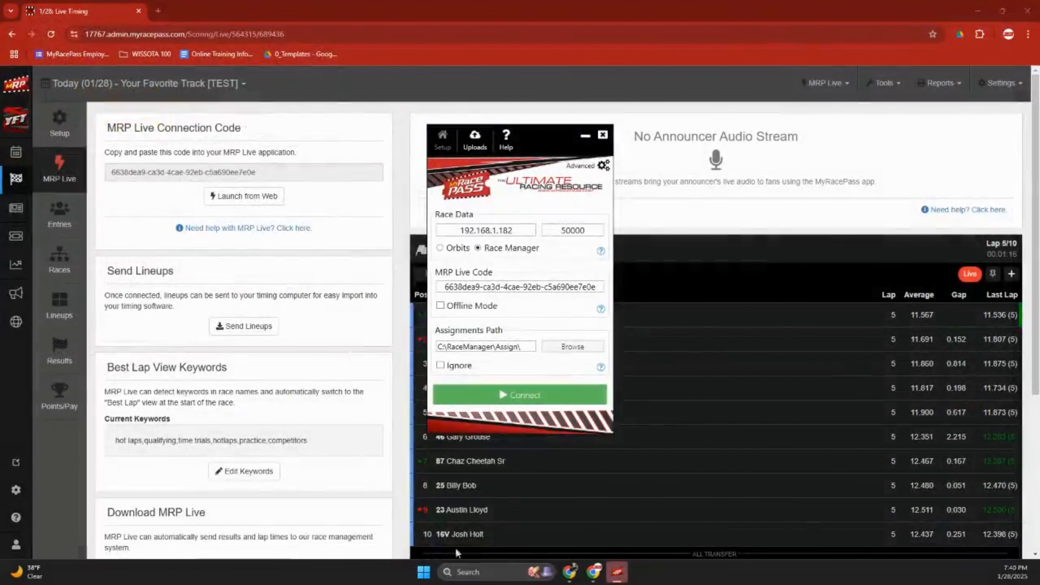
left_click(471, 572)
type("race")
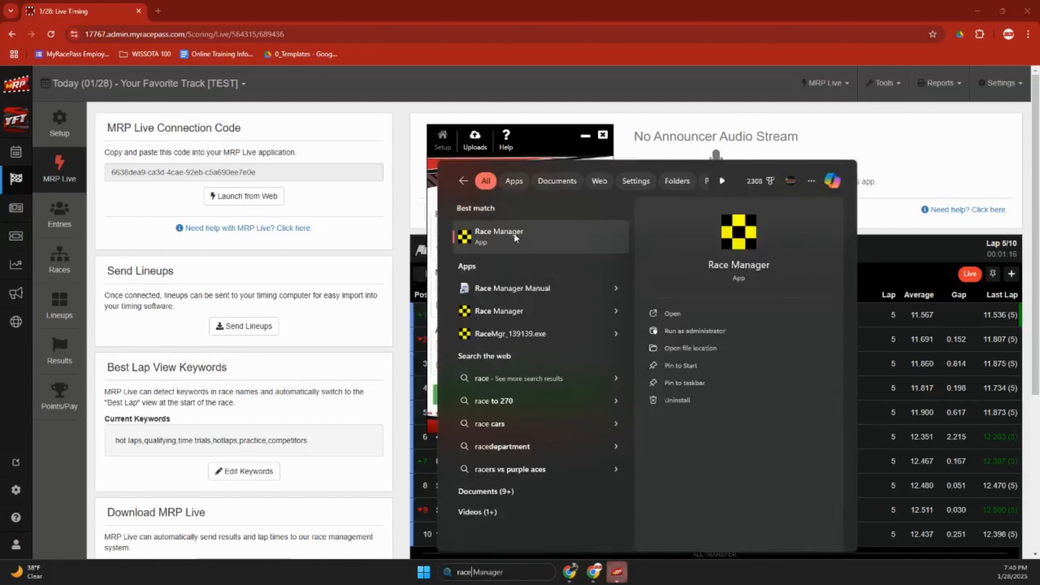
left_click(515, 234)
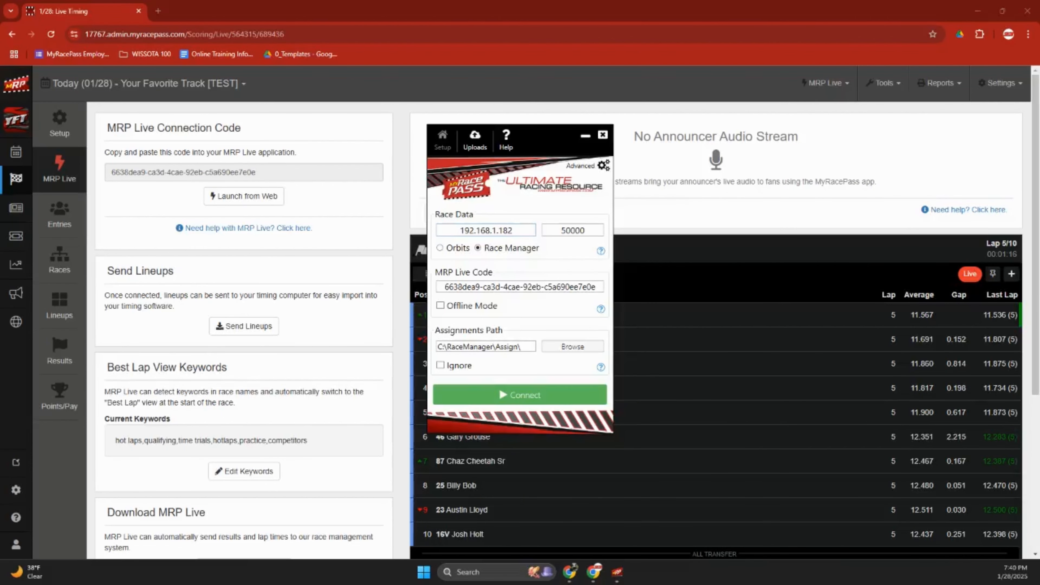
left_click(535, 400)
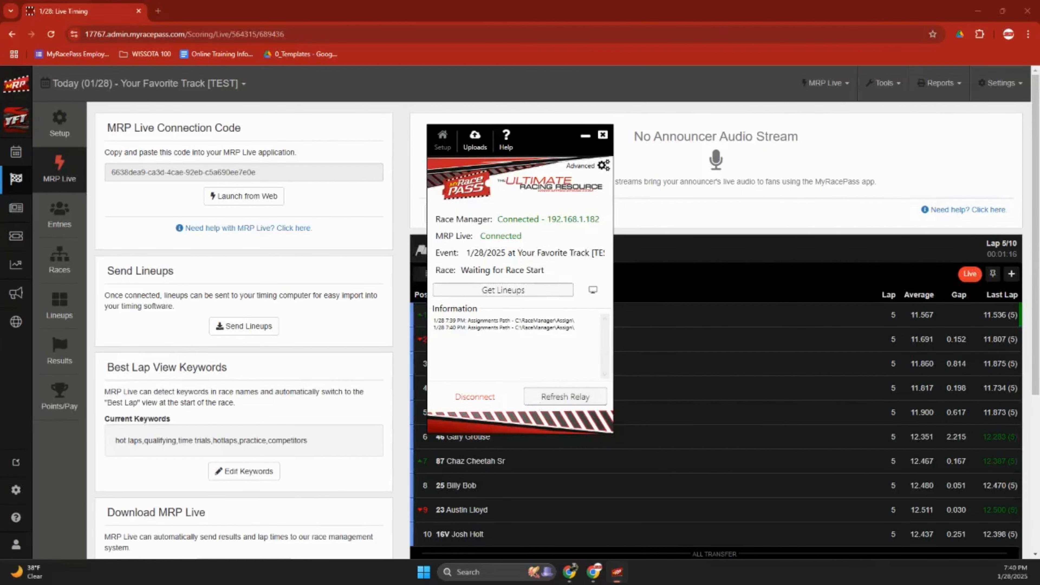
left_click_drag(0, 74, 567, 1)
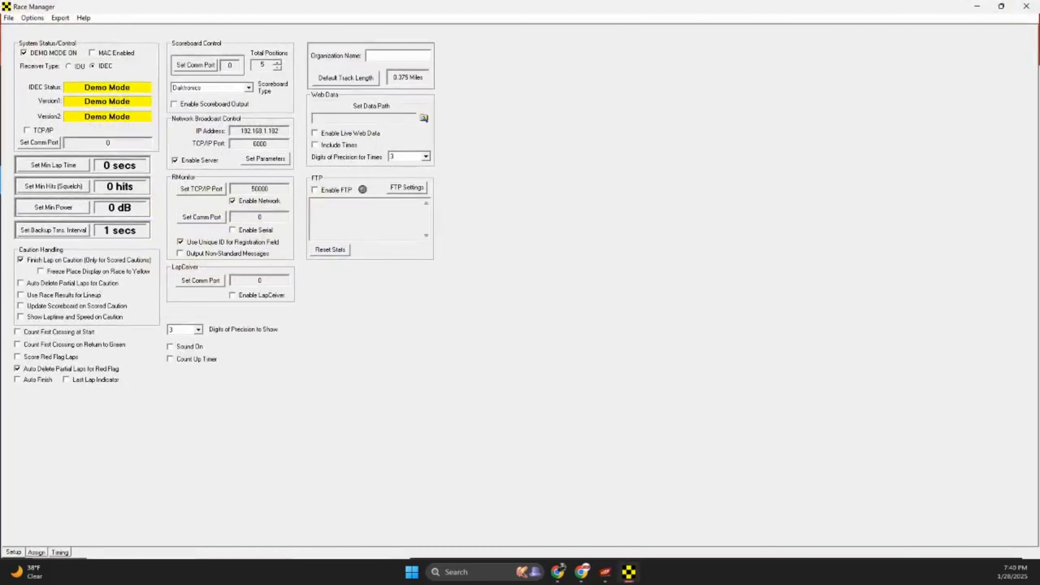
Pull the lineups sent from MRP Live into Race Manager.
left_click(605, 572)
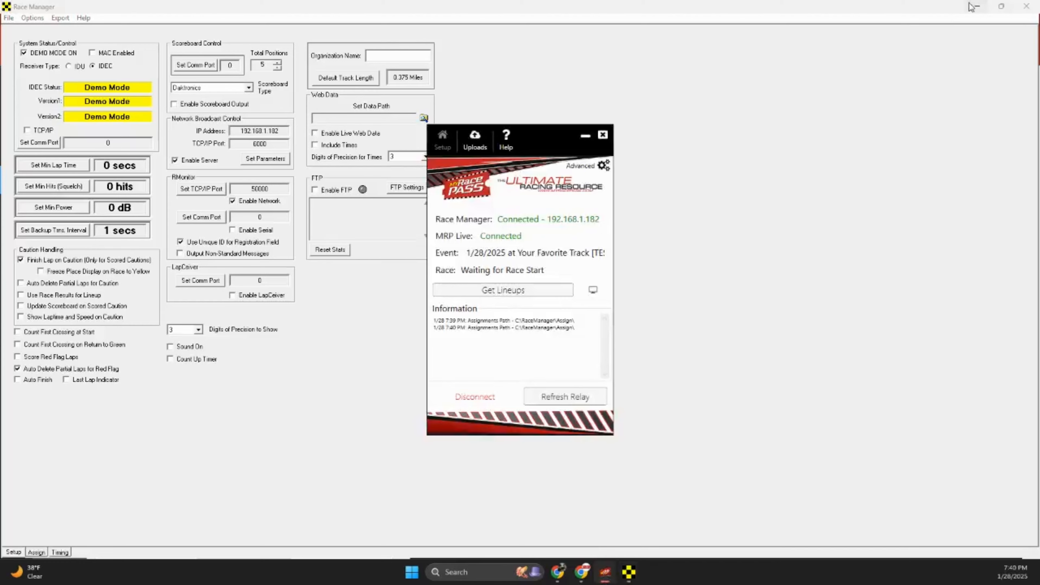
left_click(973, 7)
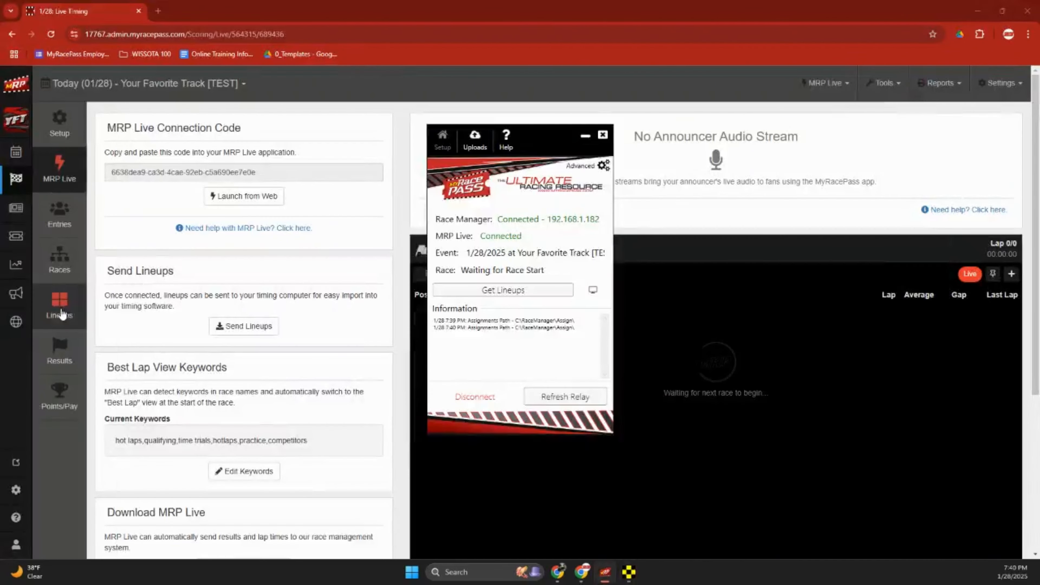
left_click(60, 315)
mouse_move(608, 576)
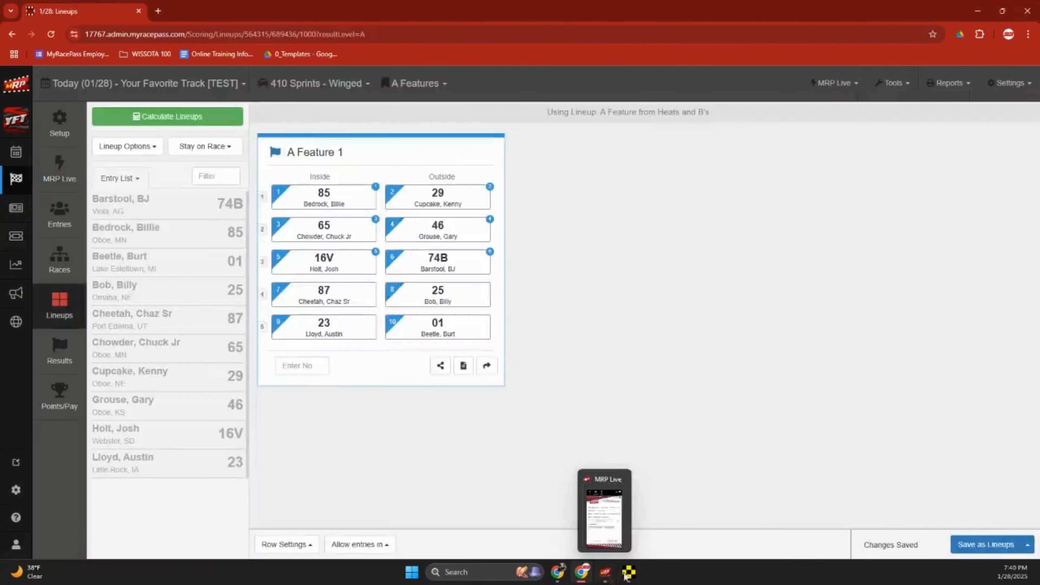
left_click(608, 574)
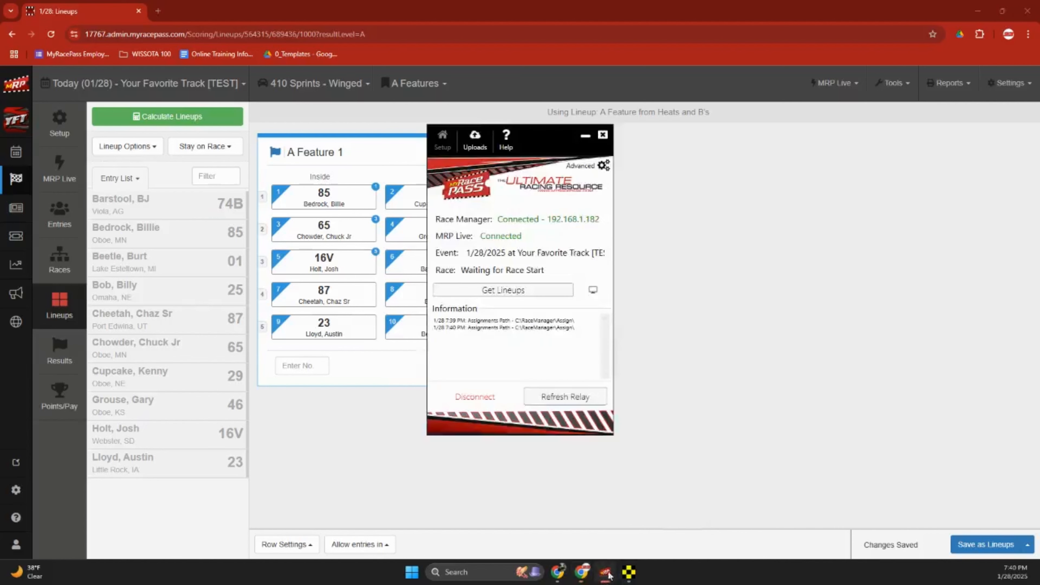
left_click(524, 293)
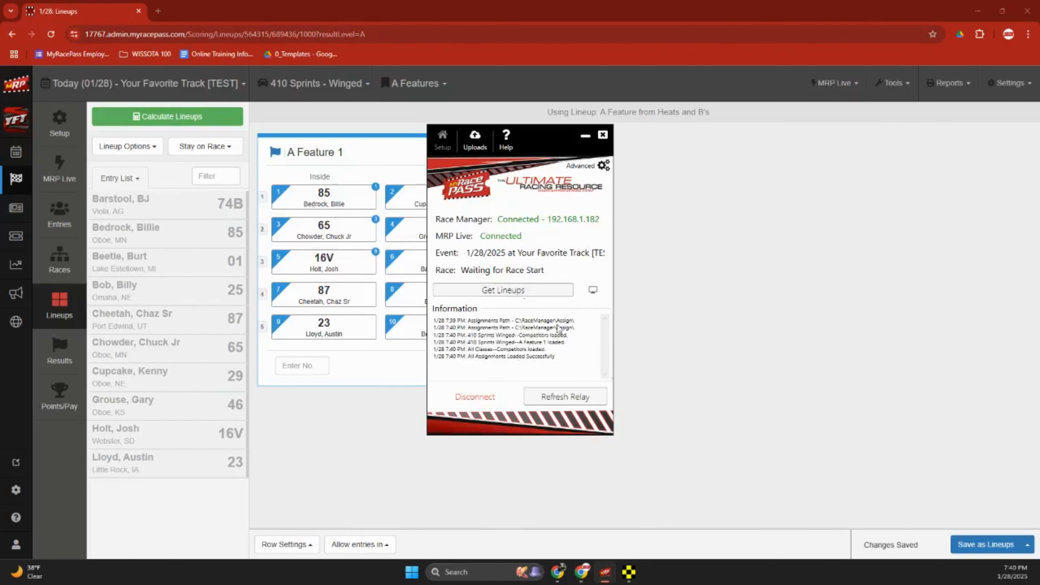
left_click(629, 571)
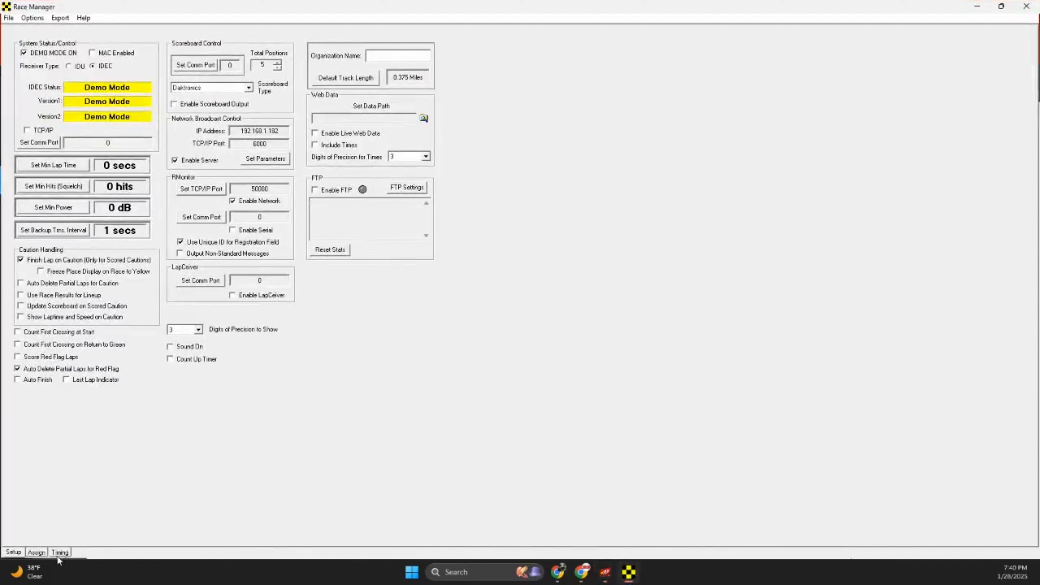
Assign the 410 Sprints Winged-A Feature 1 race and load it on the Timing page at lap 0.
left_click(36, 553)
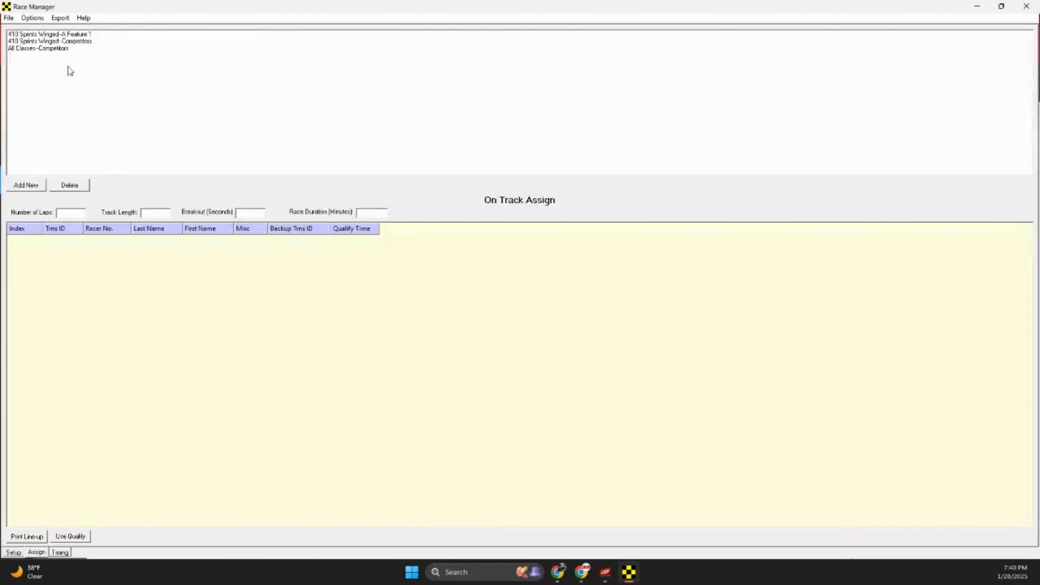
left_click(66, 49)
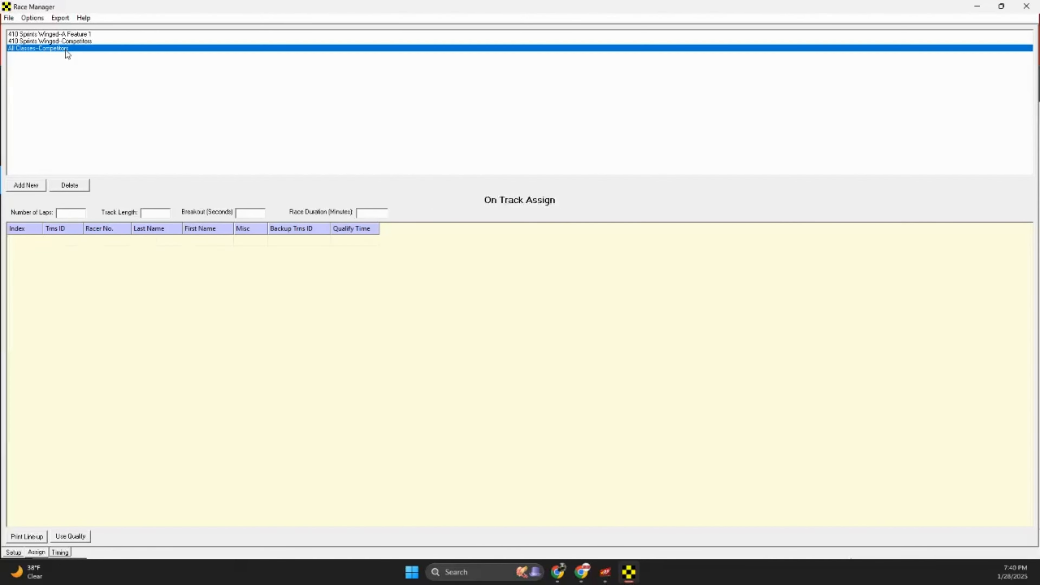
left_click(84, 41)
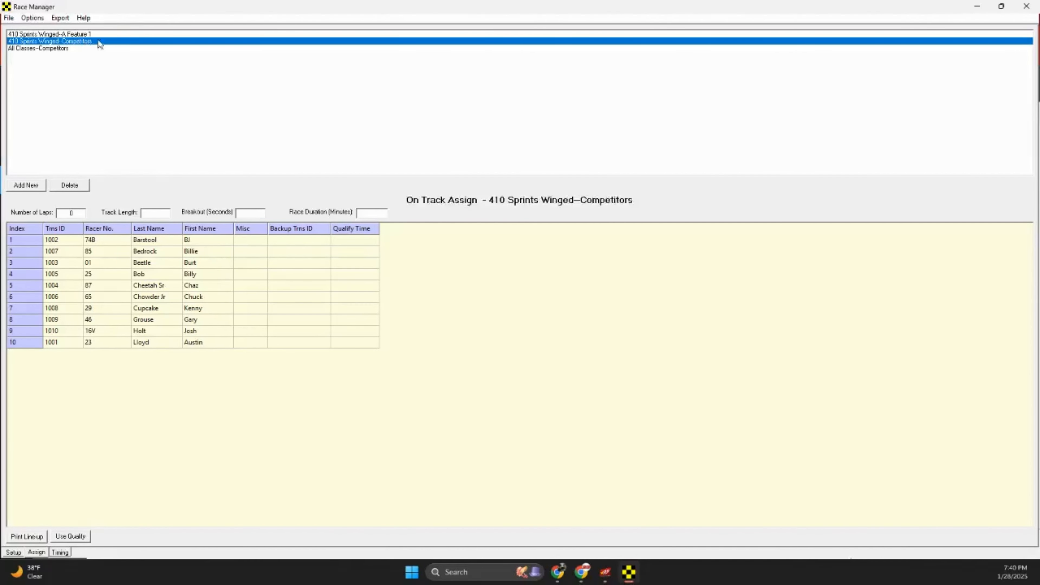
left_click(96, 34)
left_click(60, 552)
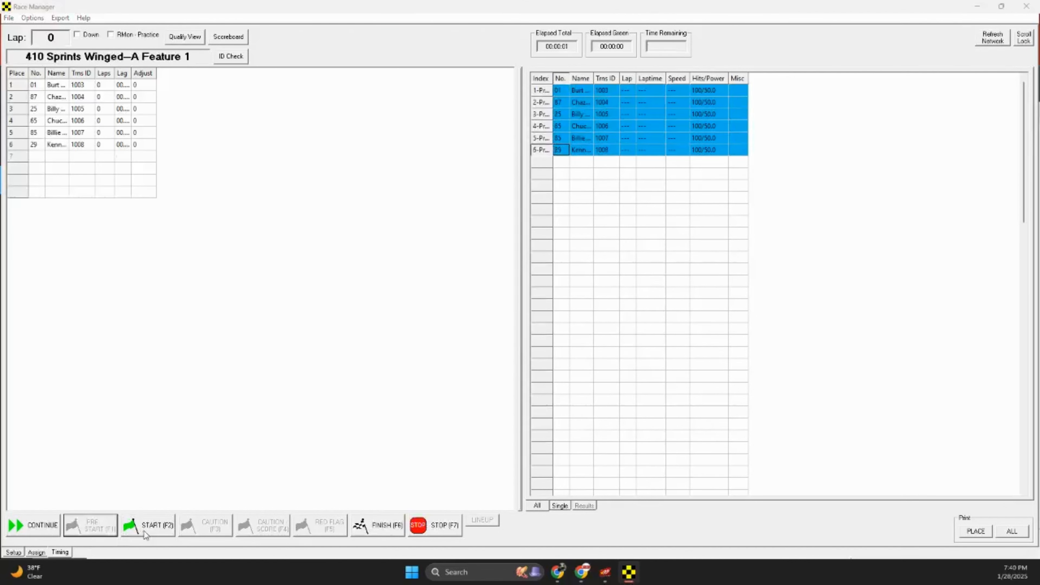
Time A Feature 1 from start to finish and save its results, replacing the existing file.
left_click(144, 530)
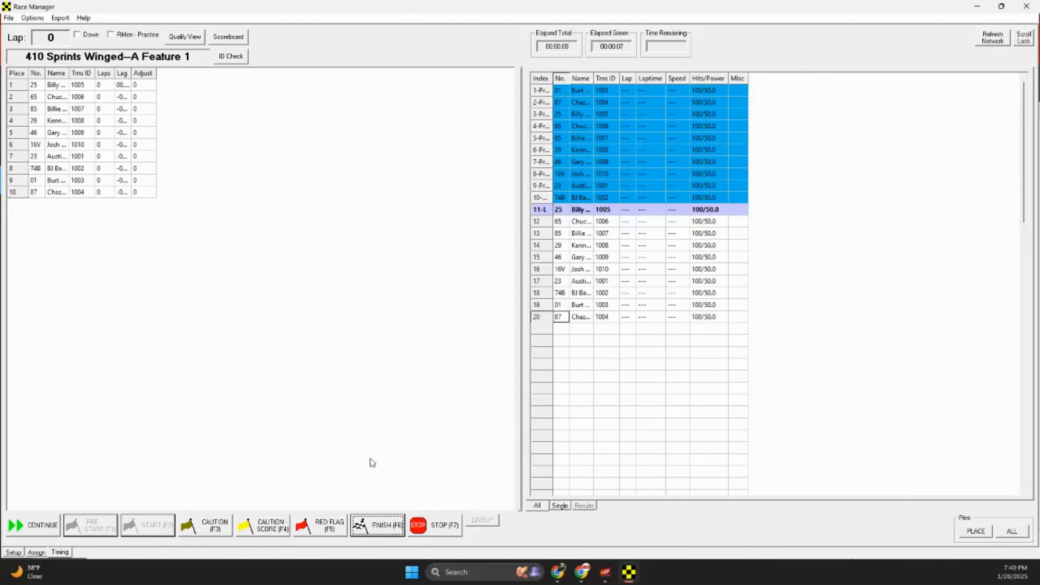
left_click(382, 531)
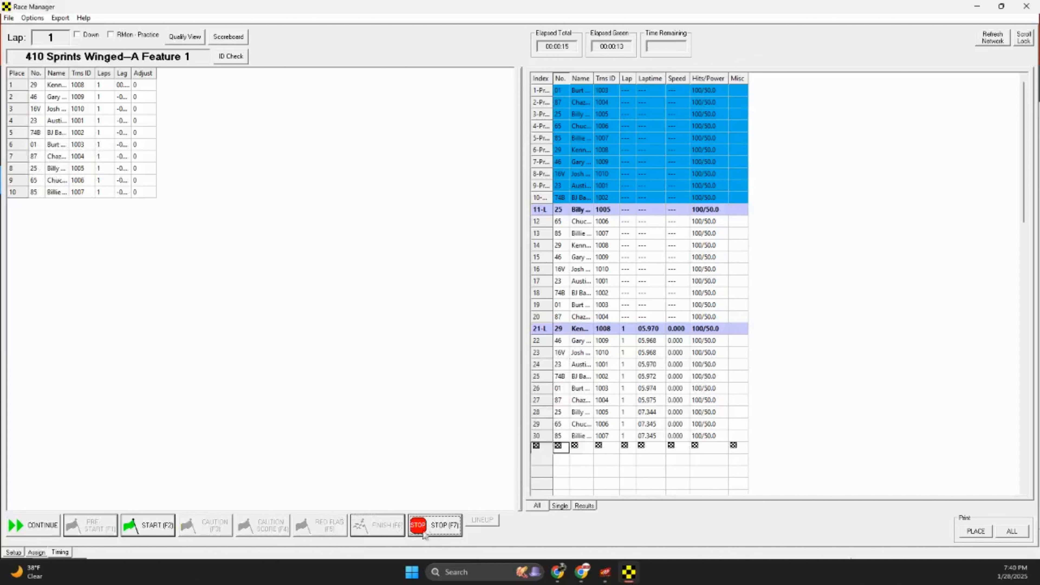
left_click(617, 323)
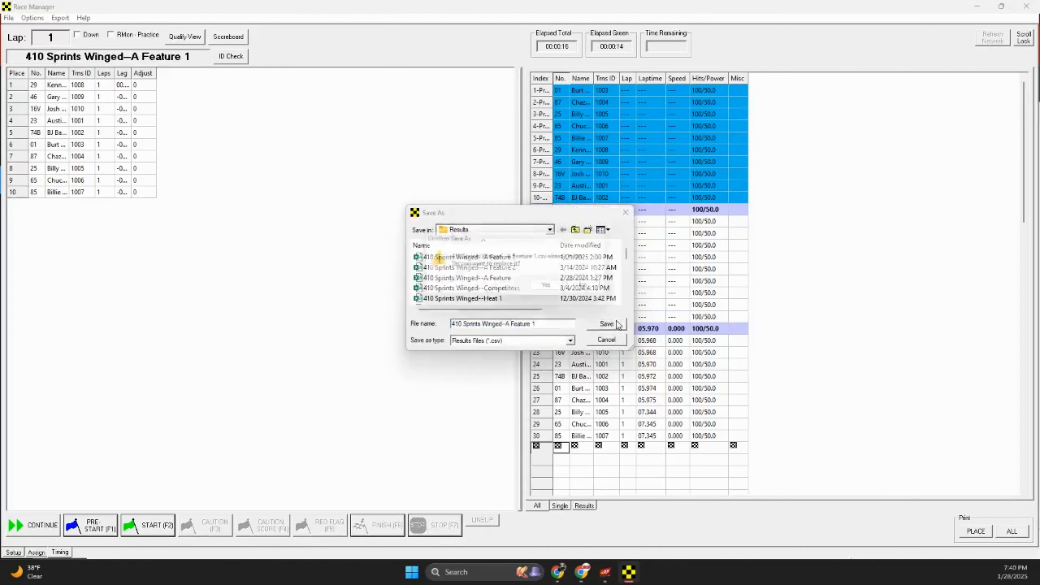
left_click(550, 288)
left_click(976, 7)
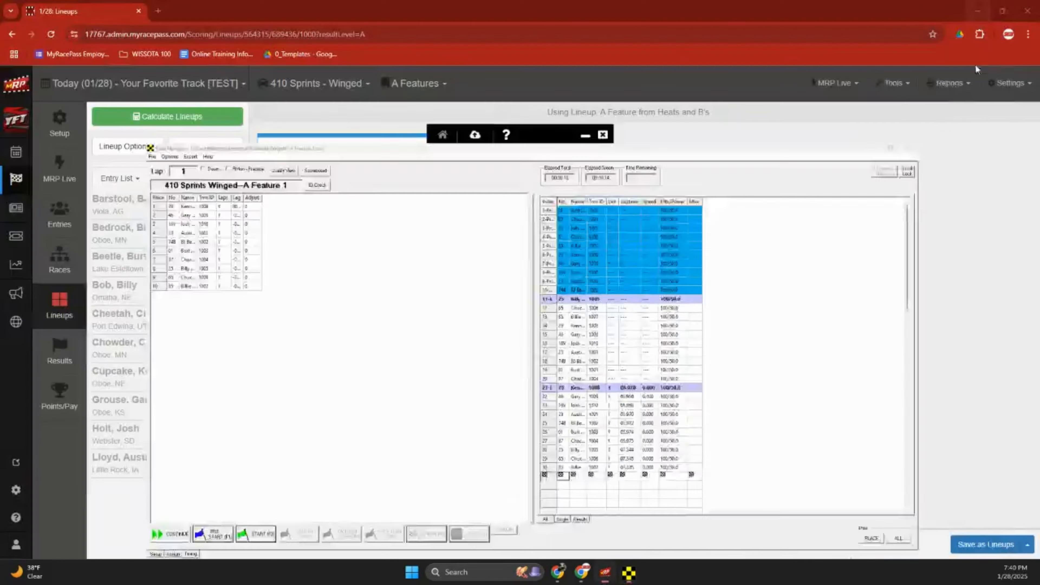
Import the A Feature 1 results, with car 29 first in 00:13.080, and save the race as completed.
left_click(59, 359)
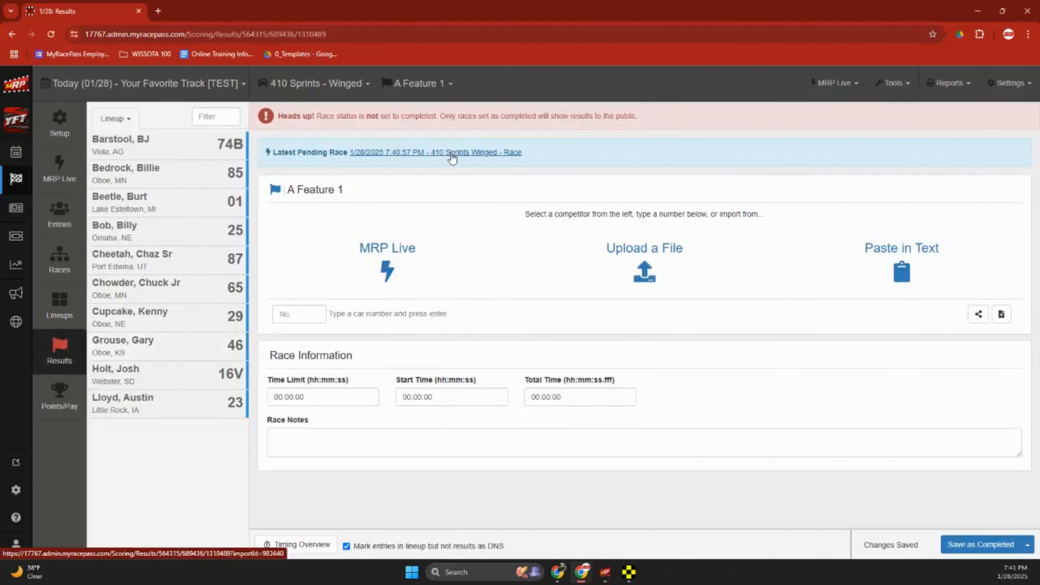
scroll(864, 380, "down", 2)
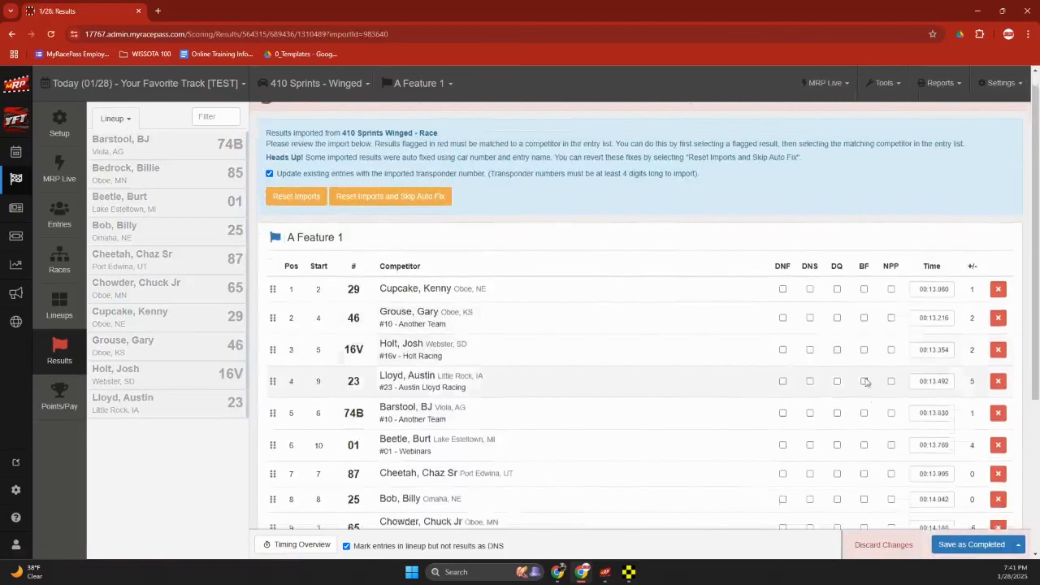
left_click(962, 545)
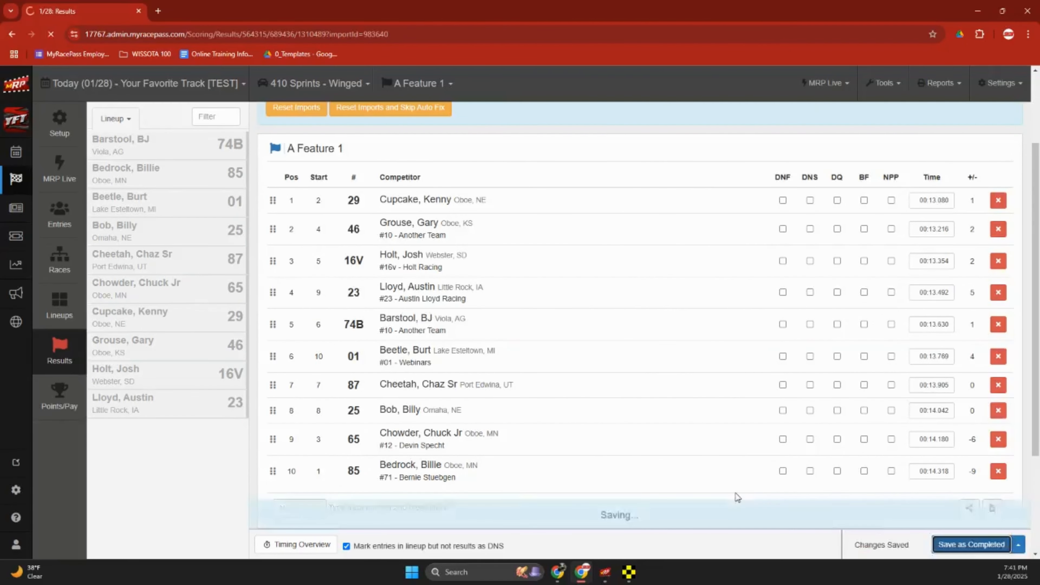
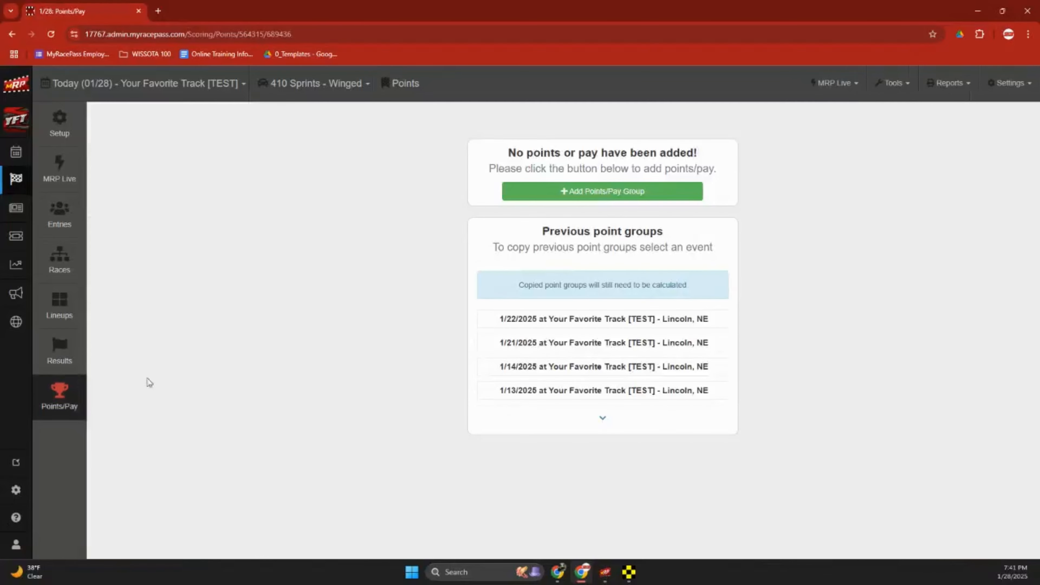
Go to the points/pay schemes settings and review the 2021 Winter Season Points scheme.
left_click(1004, 96)
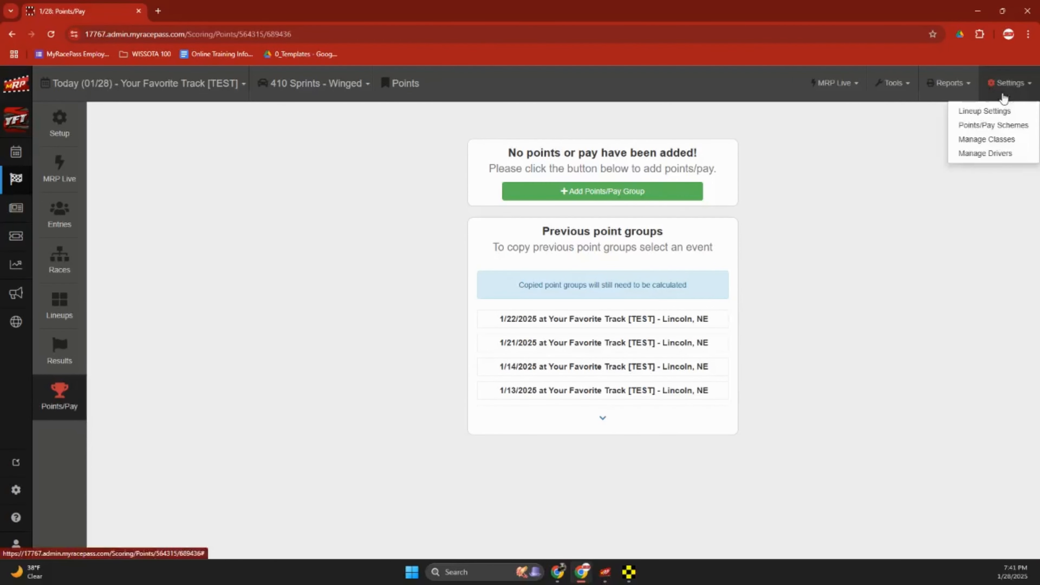
left_click(1011, 125)
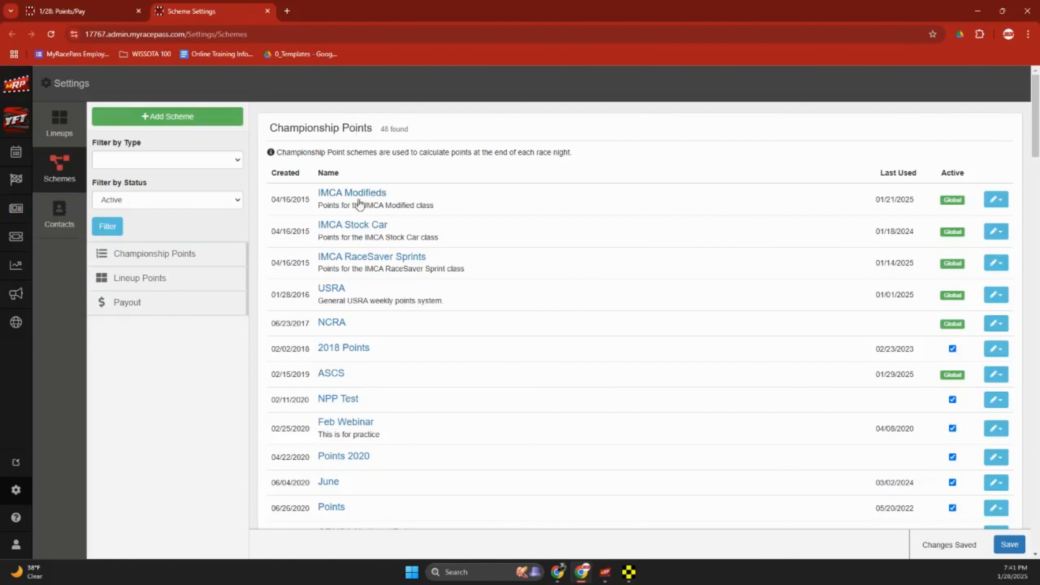
mouse_move(953, 201)
scroll(887, 332, "down", 5)
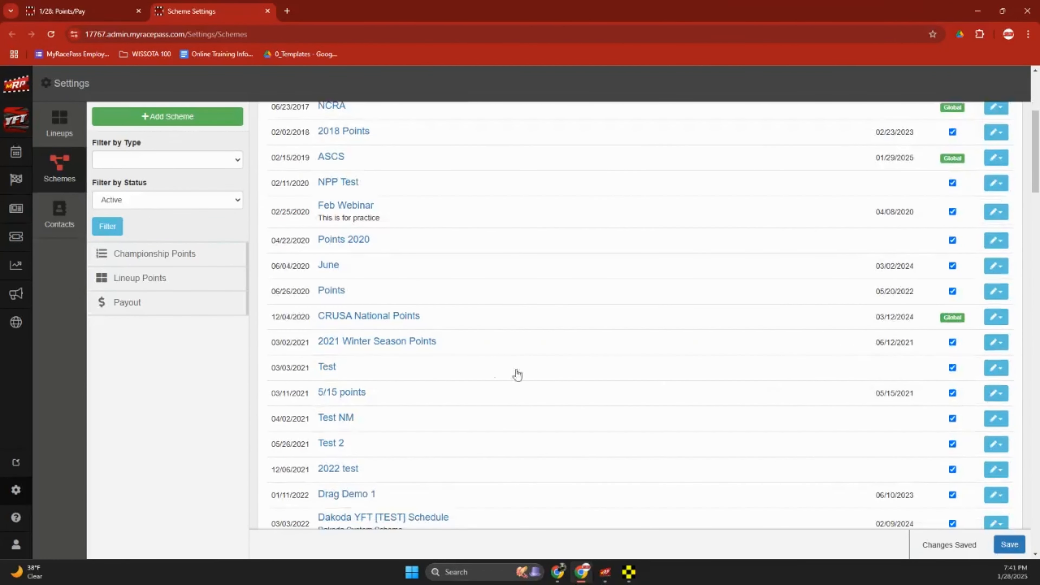
left_click(417, 346)
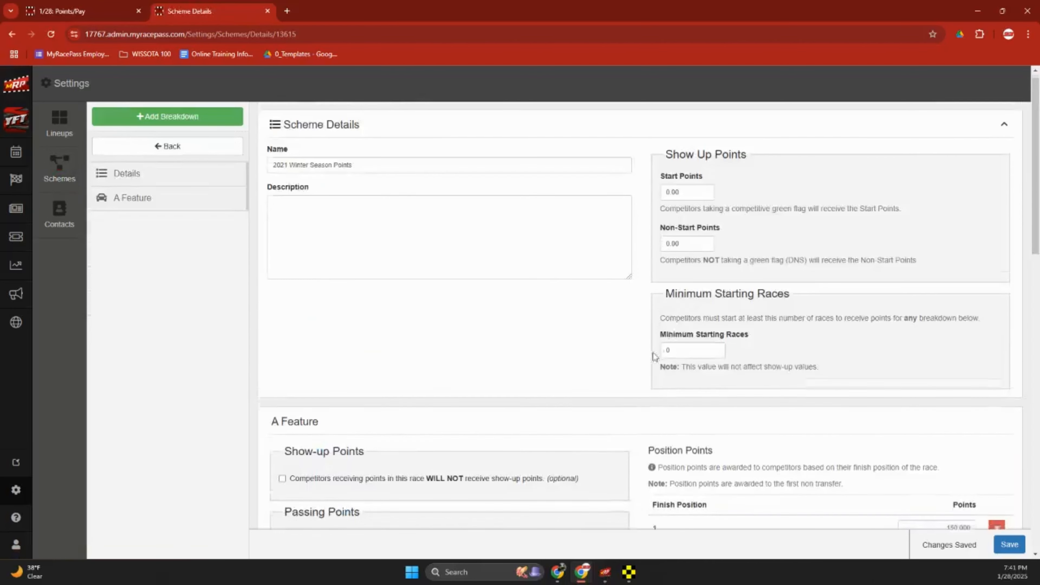
scroll(755, 366, "down", 8)
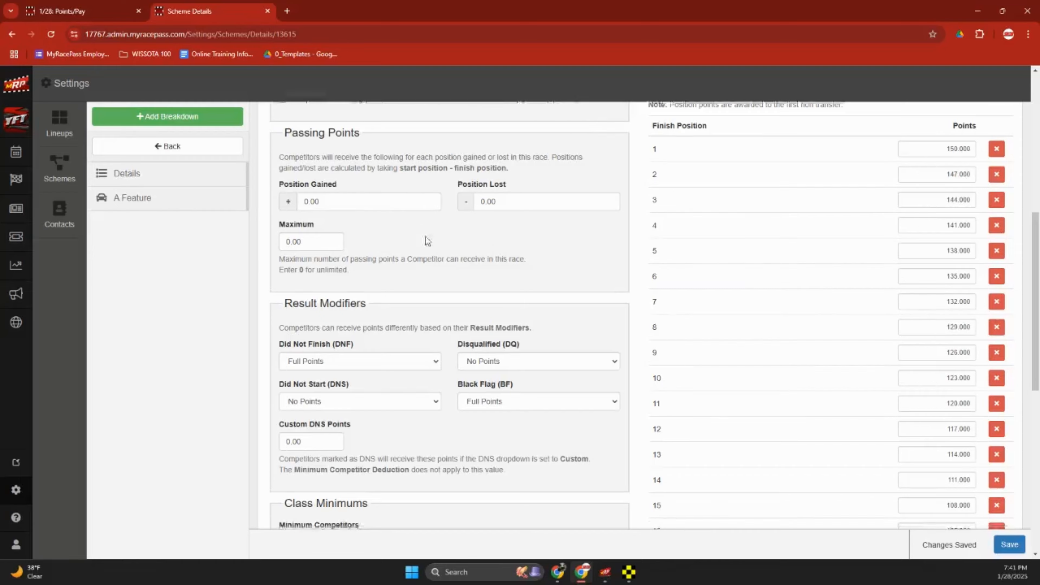
scroll(410, 254, "down", 2)
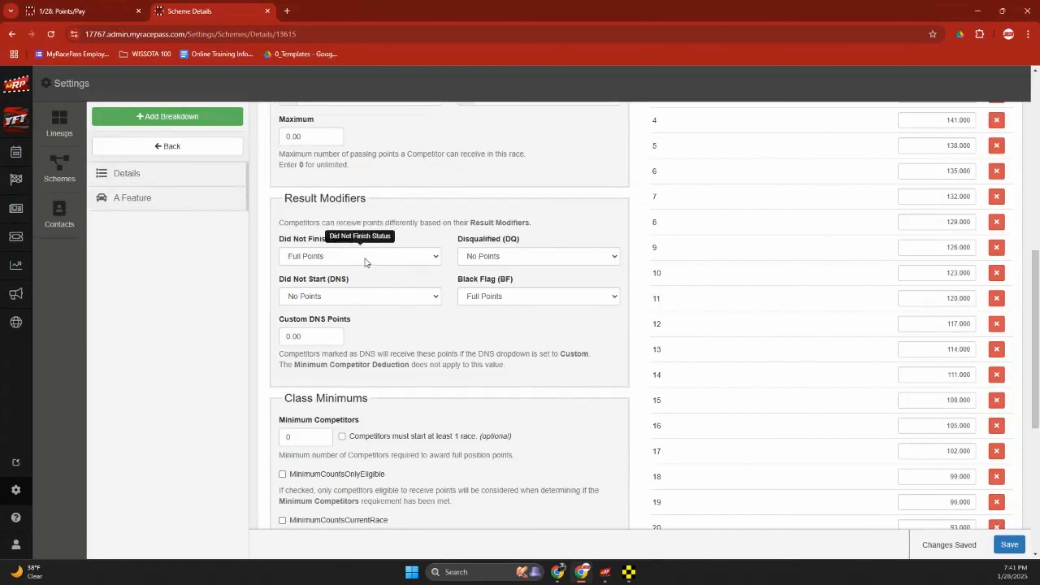
scroll(769, 340, "up", 8)
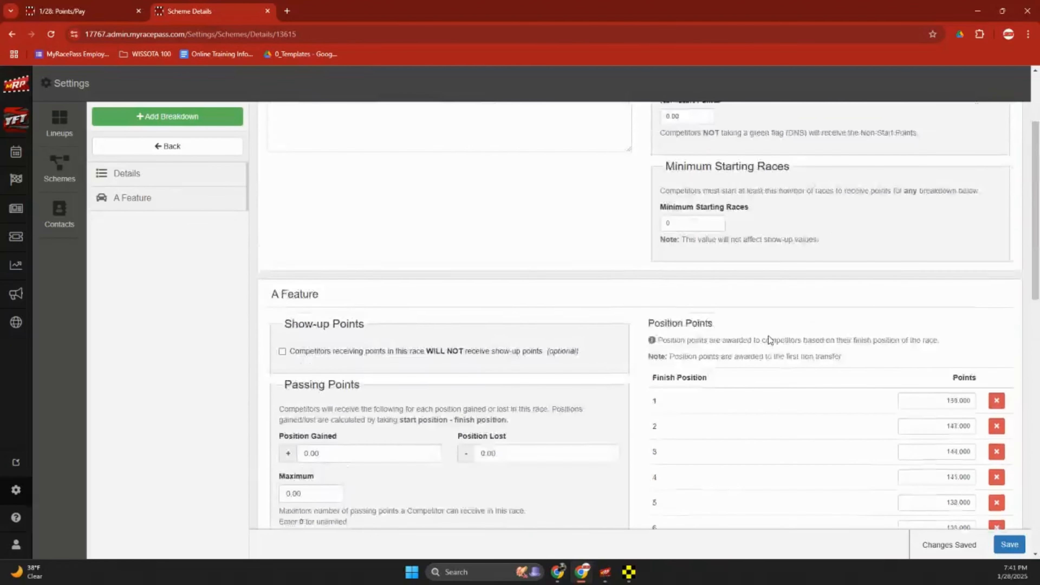
scroll(769, 340, "up", 3)
left_click(267, 11)
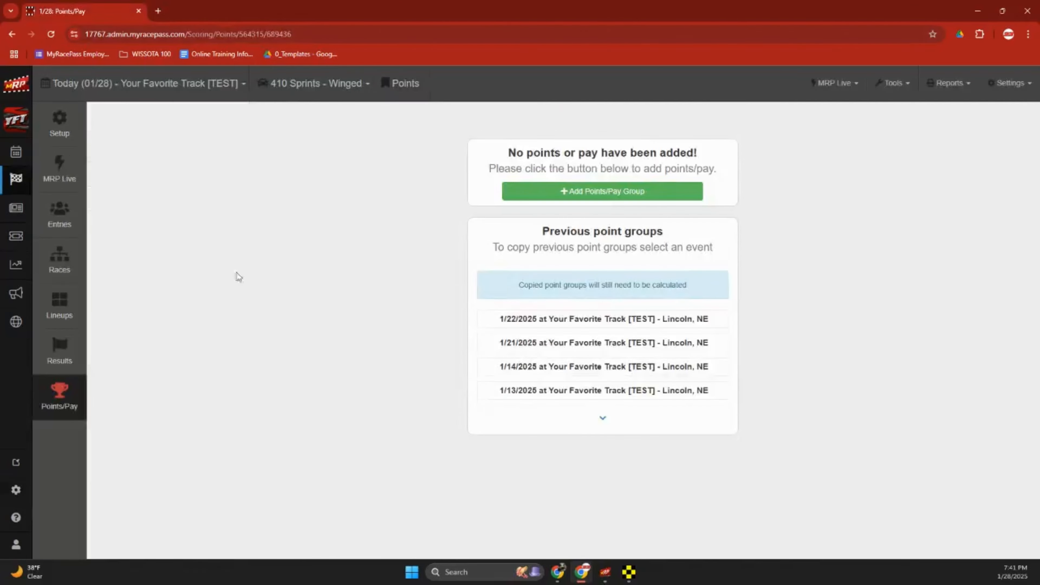
Create points/pay group 'Group 1' with USRA points and Mod Pay pay schemes.
left_click(595, 197)
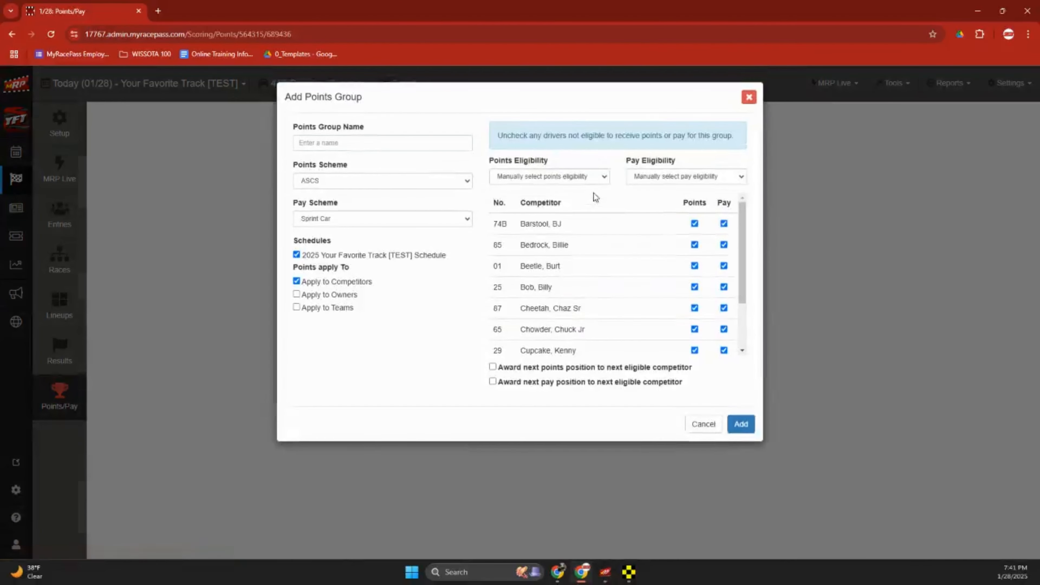
left_click(343, 139)
left_click(356, 168)
left_click(383, 180)
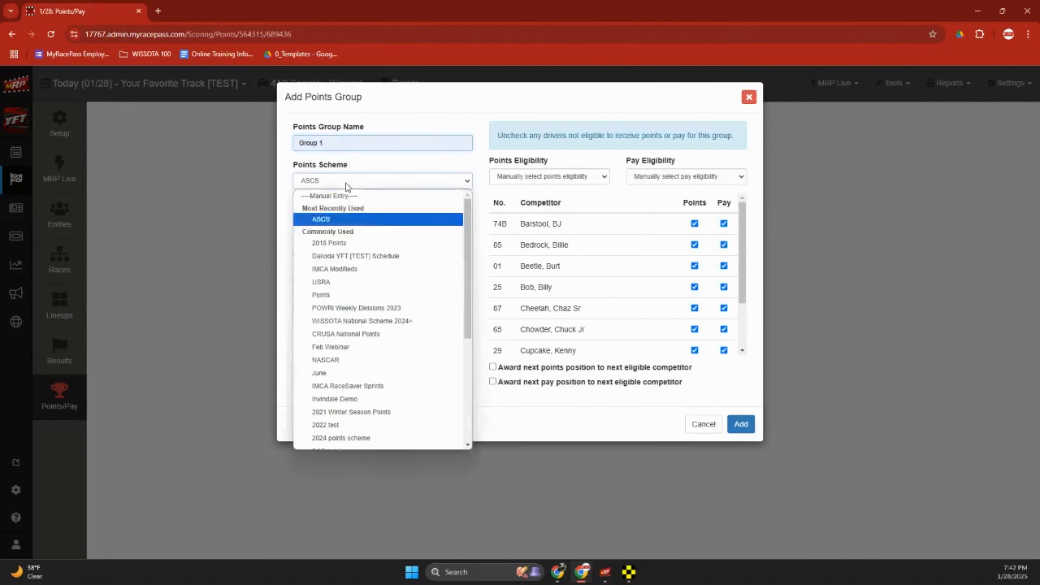
left_click(355, 283)
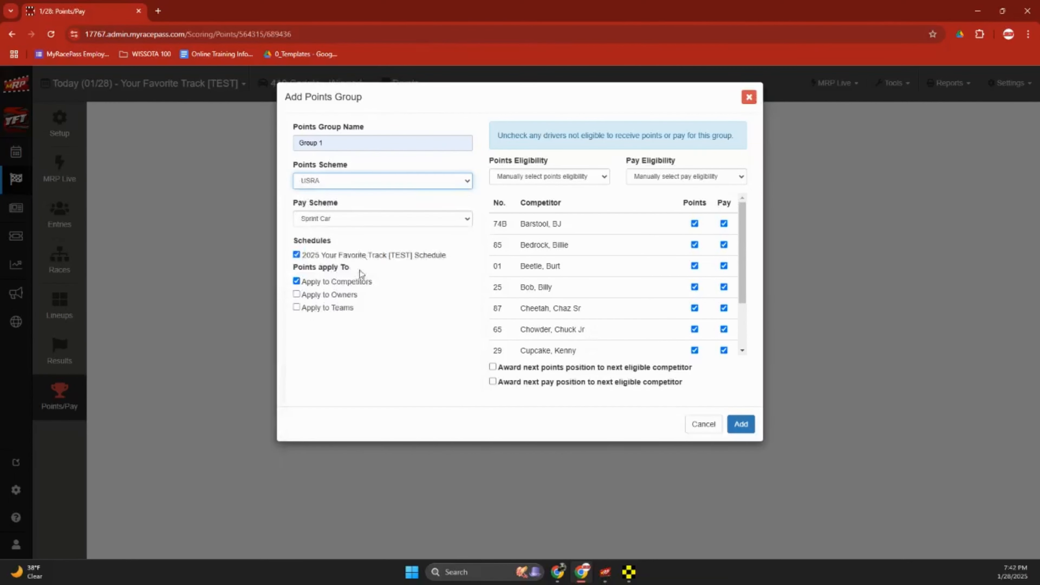
left_click(373, 222)
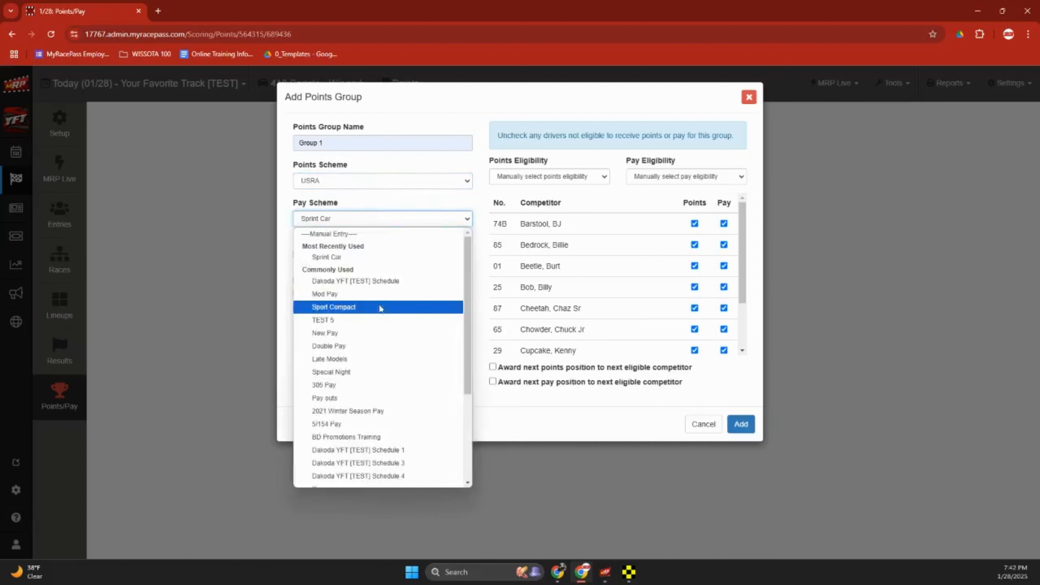
left_click(381, 295)
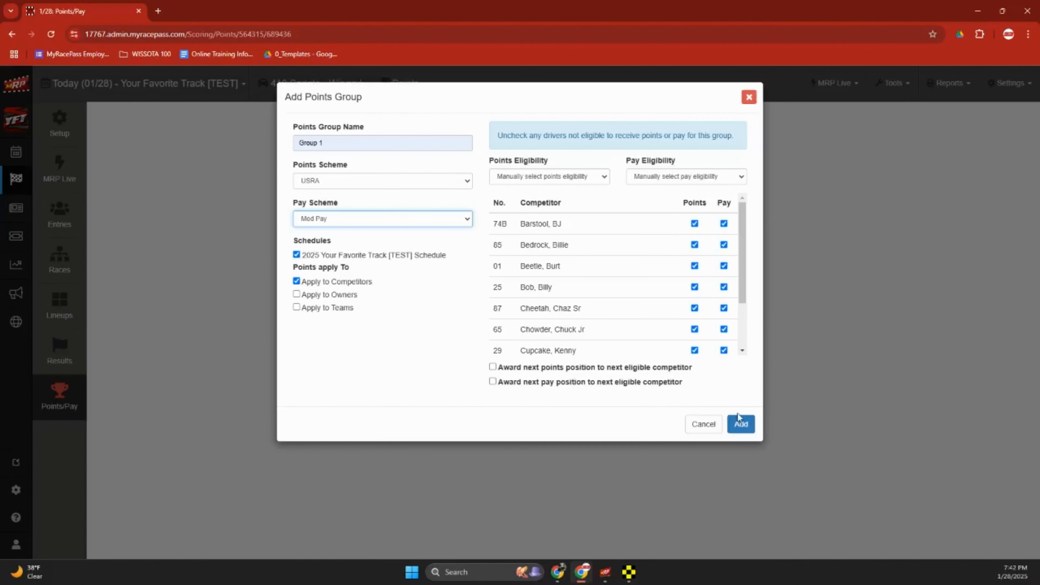
left_click(735, 425)
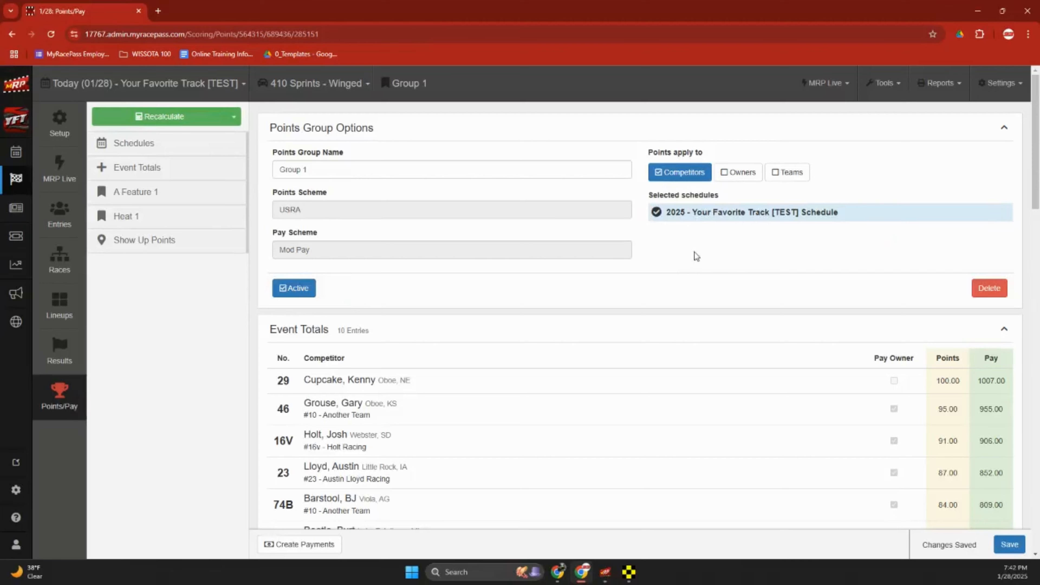
Enter a -20 points adjustment for Bedrock in A Feature 1.
scroll(645, 332, "down", 5)
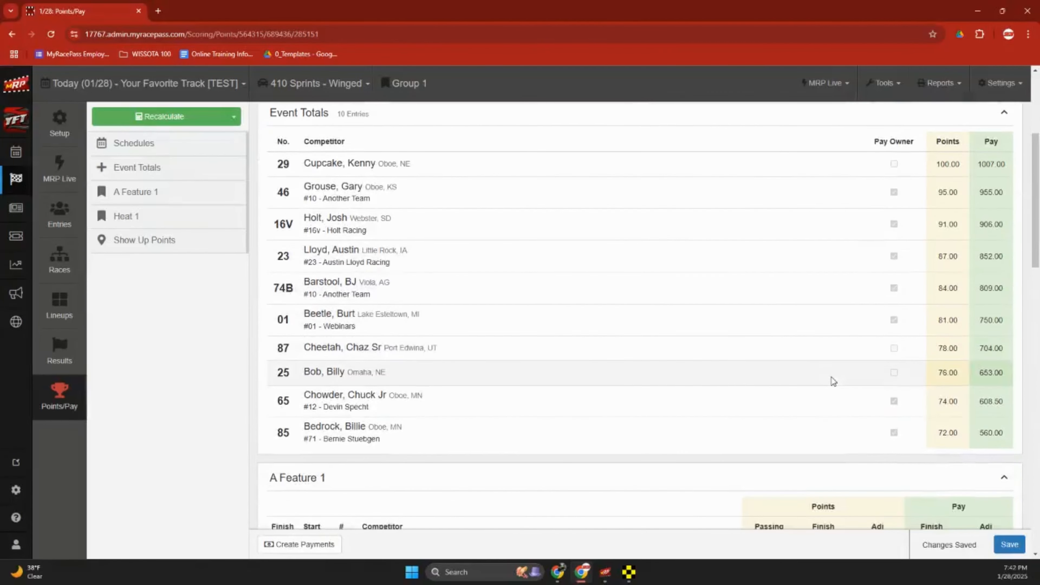
scroll(819, 377, "down", 8)
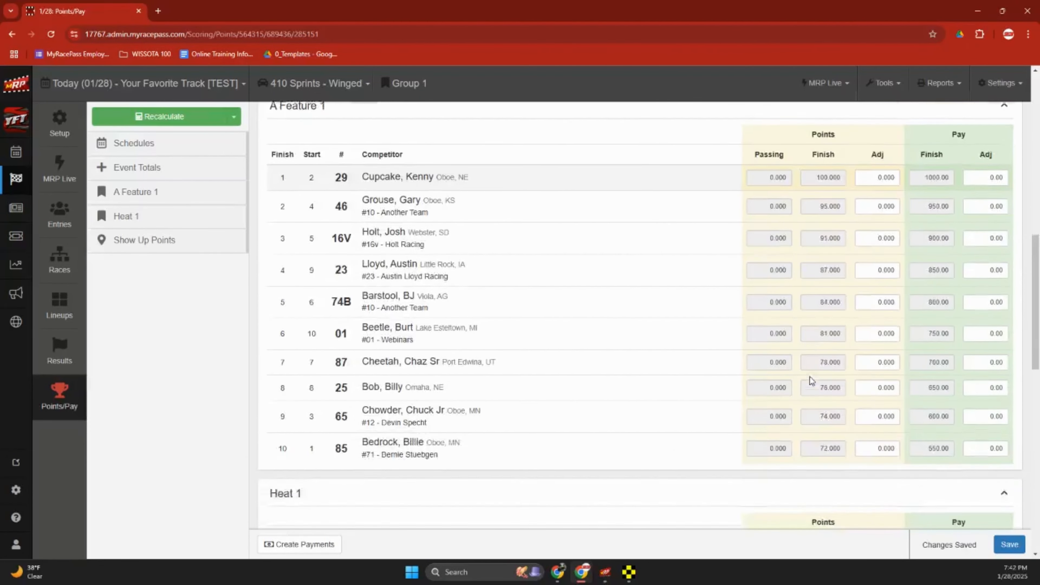
scroll(835, 392, "down", 2)
left_click_drag(874, 388, 904, 391)
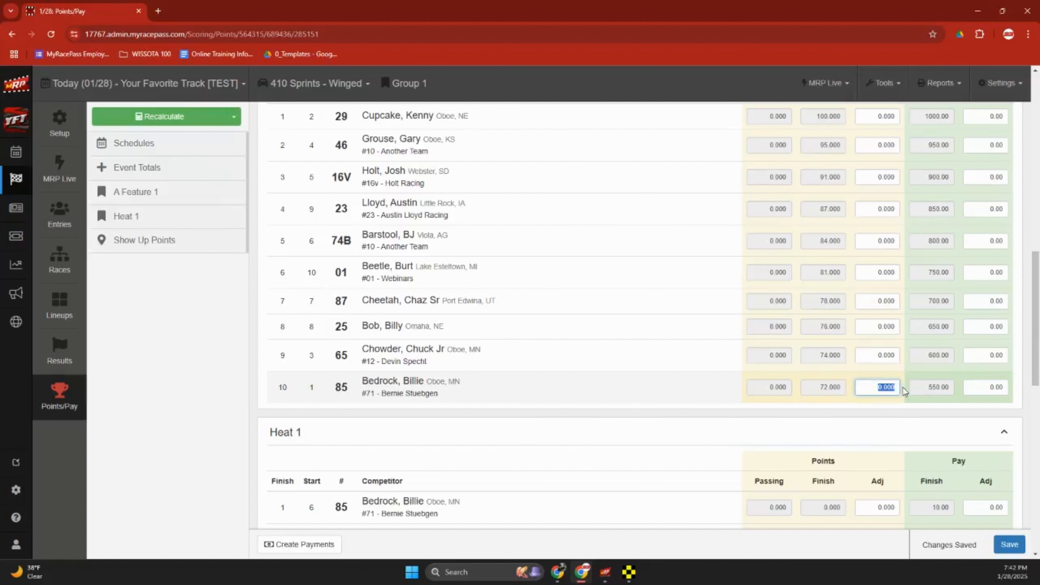
type("-20")
Give car 46 a 50.00 pay adjustment and save the updated event totals.
scroll(986, 246, "up", 3)
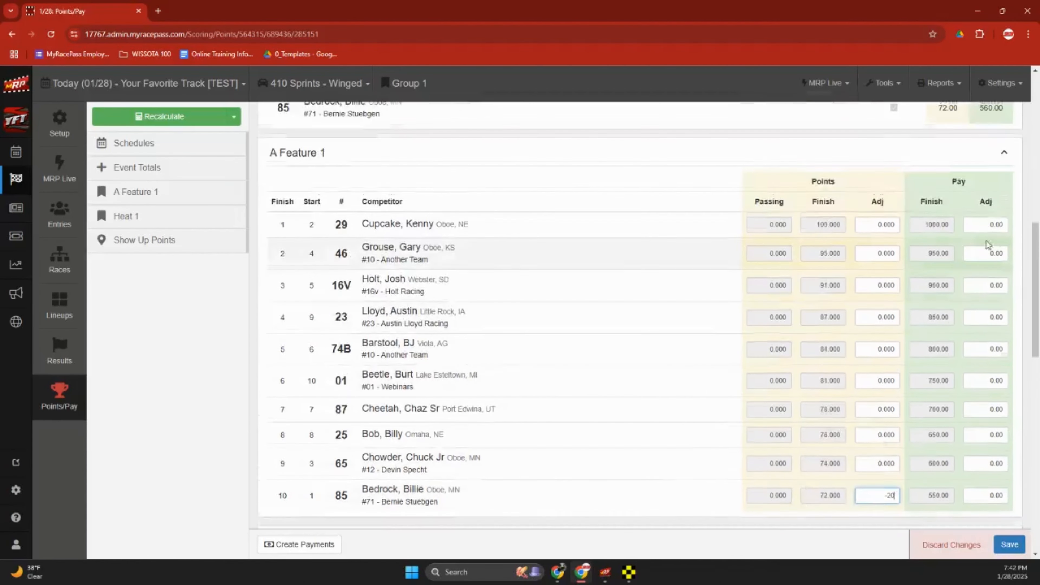
left_click(1004, 255)
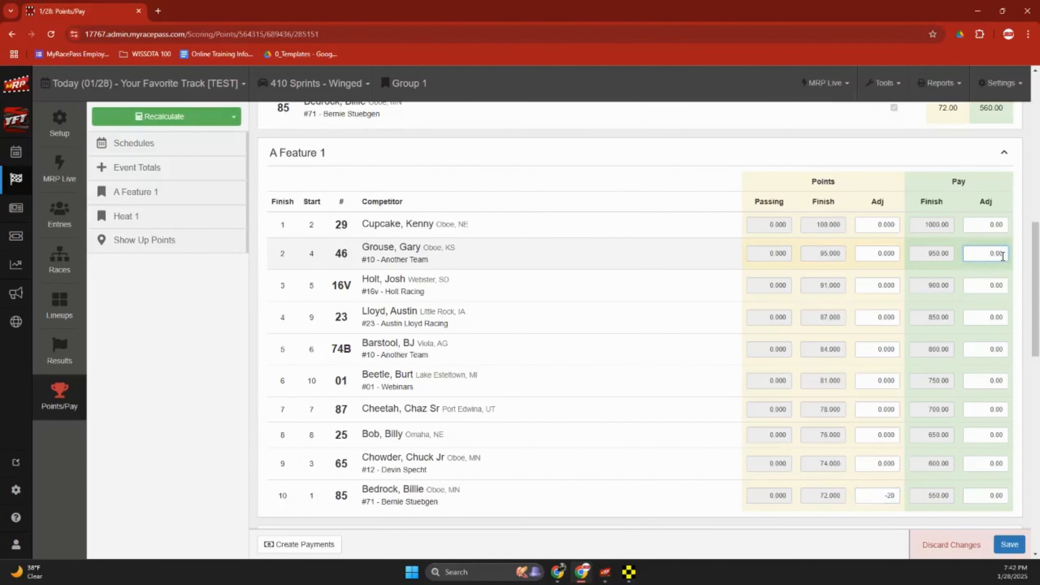
left_click(1019, 538)
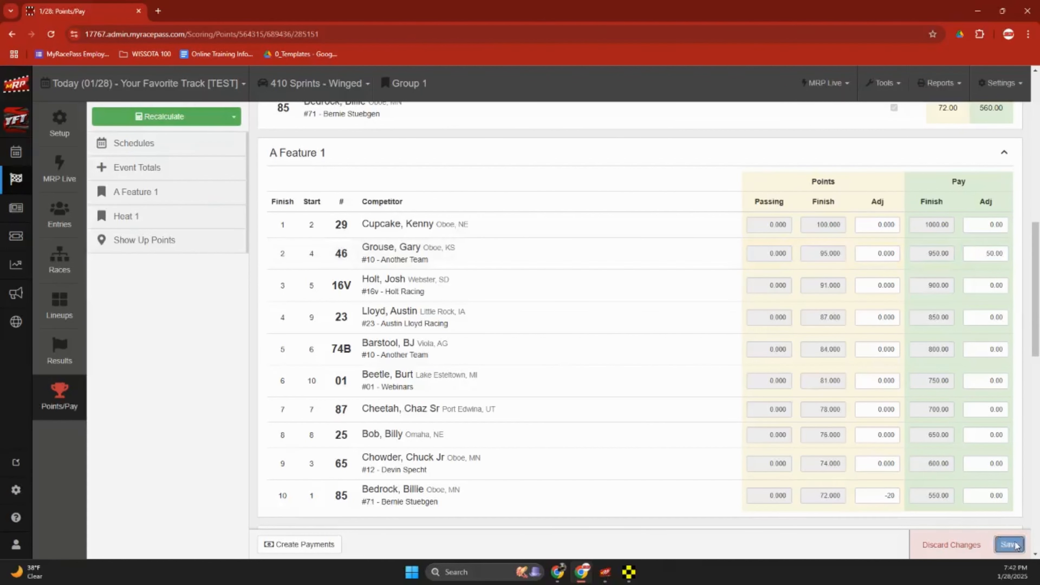
scroll(817, 385, "up", 10)
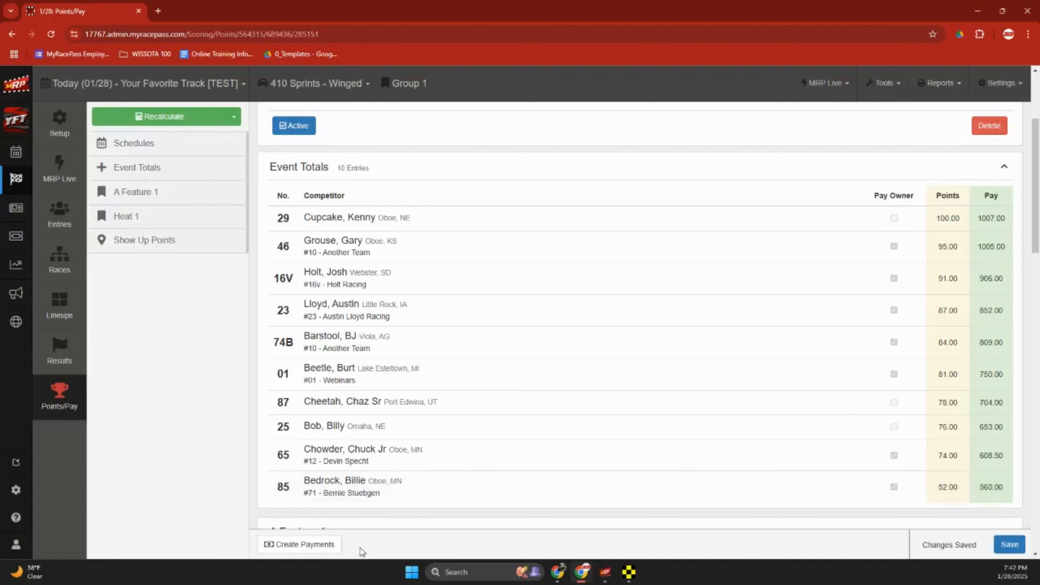
Create a payment group and generate checks for its ten payees, starting at number 1001.
left_click(328, 554)
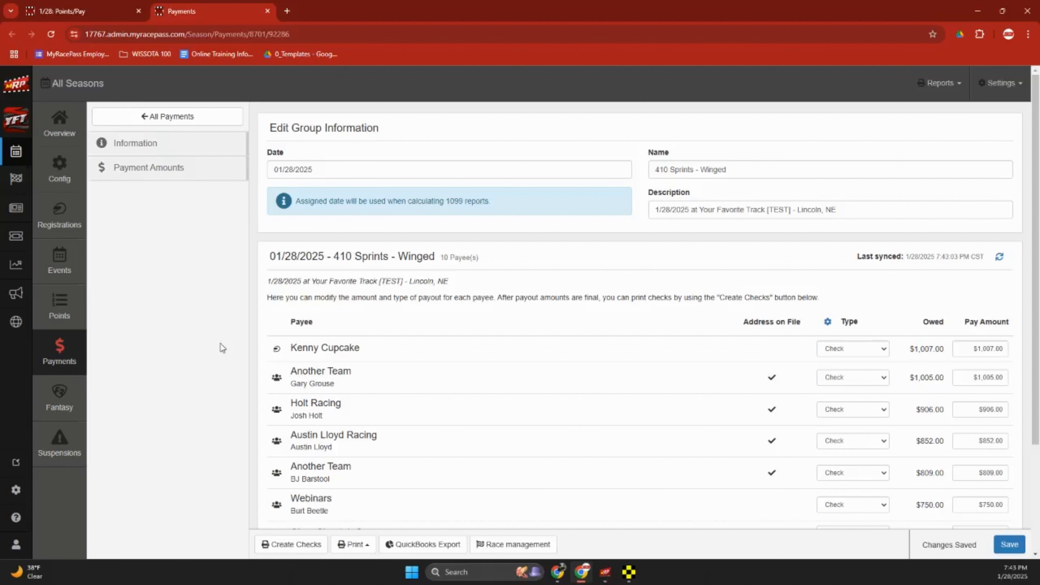
left_click(303, 545)
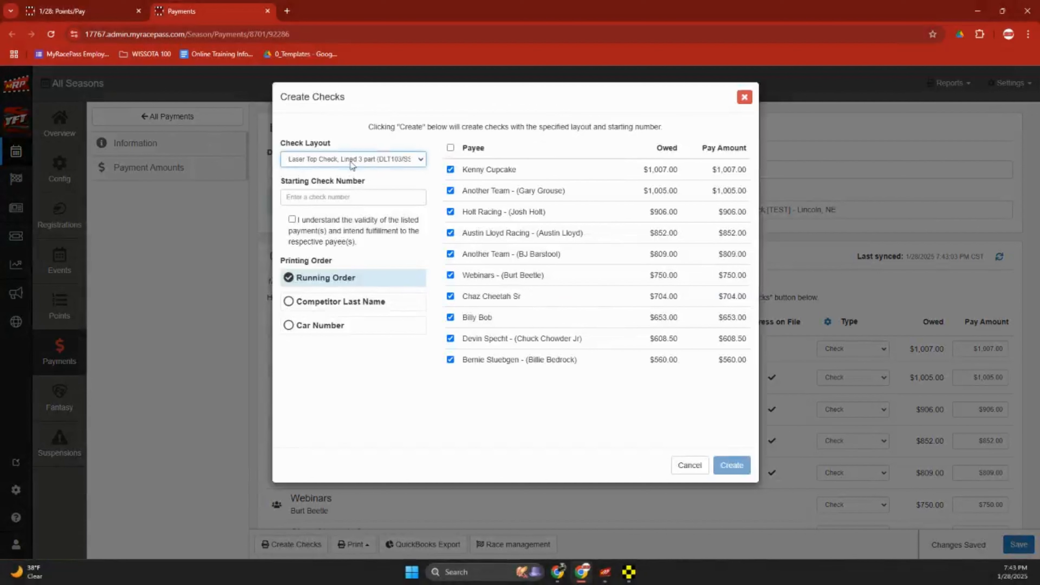
left_click(352, 196)
type("1001")
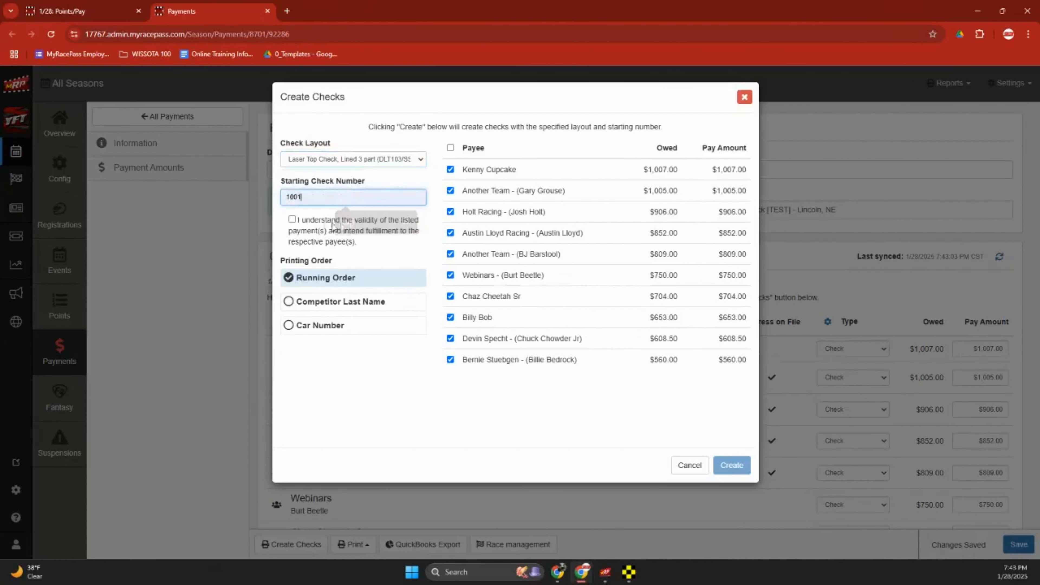
left_click(292, 220)
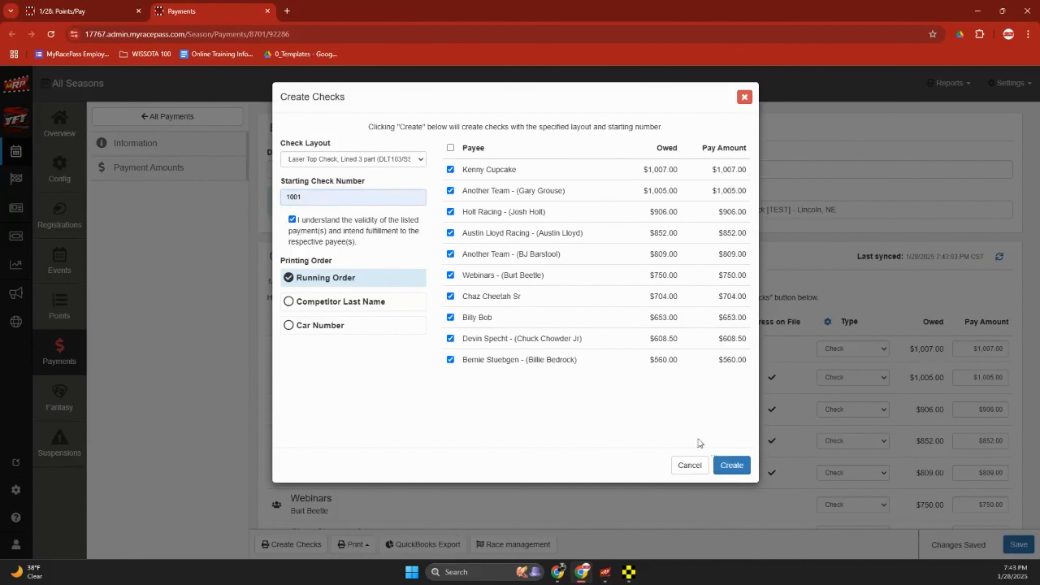
left_click(733, 465)
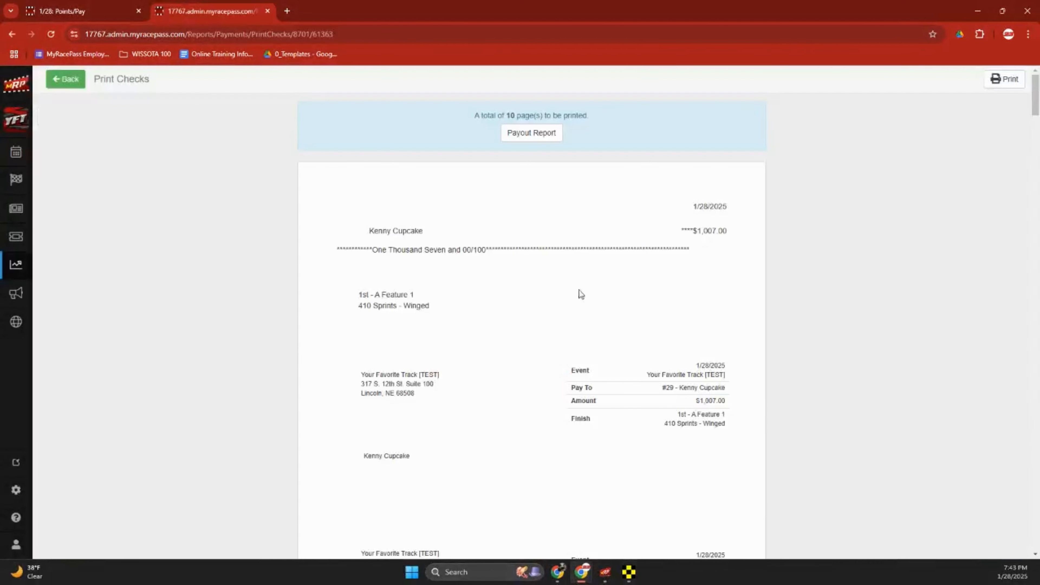
scroll(426, 248, "down", 2)
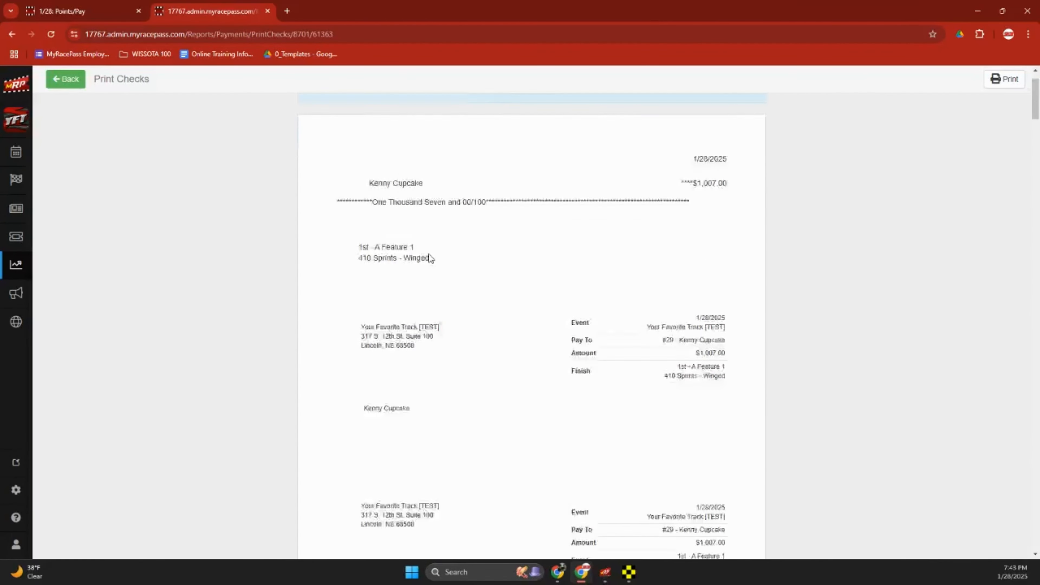
scroll(429, 254, "up", 2)
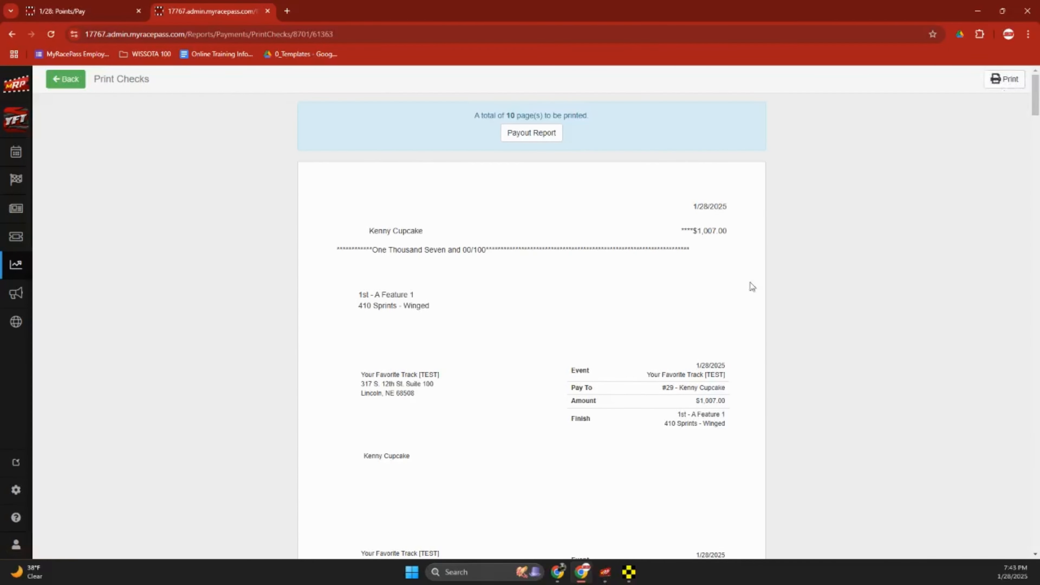
Open the Payout Report for checks 1001–1010, review payees and amounts, then close it.
left_click(77, 84)
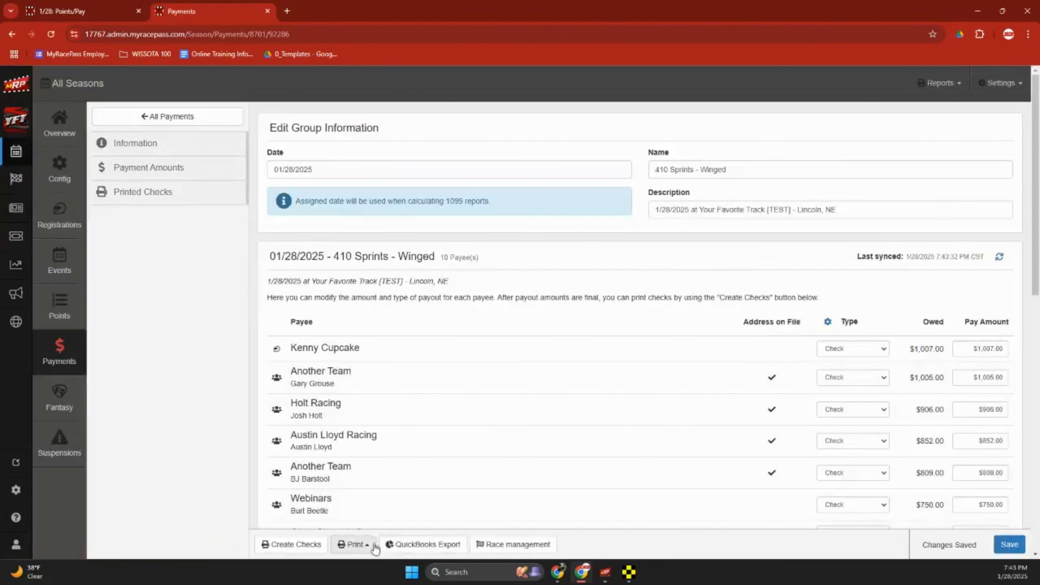
left_click(369, 547)
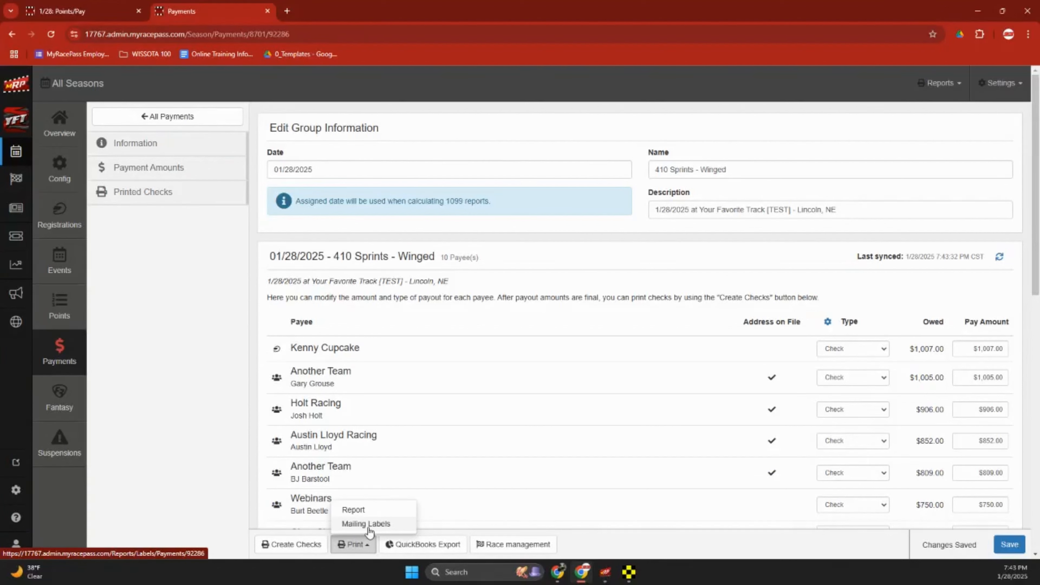
left_click(377, 509)
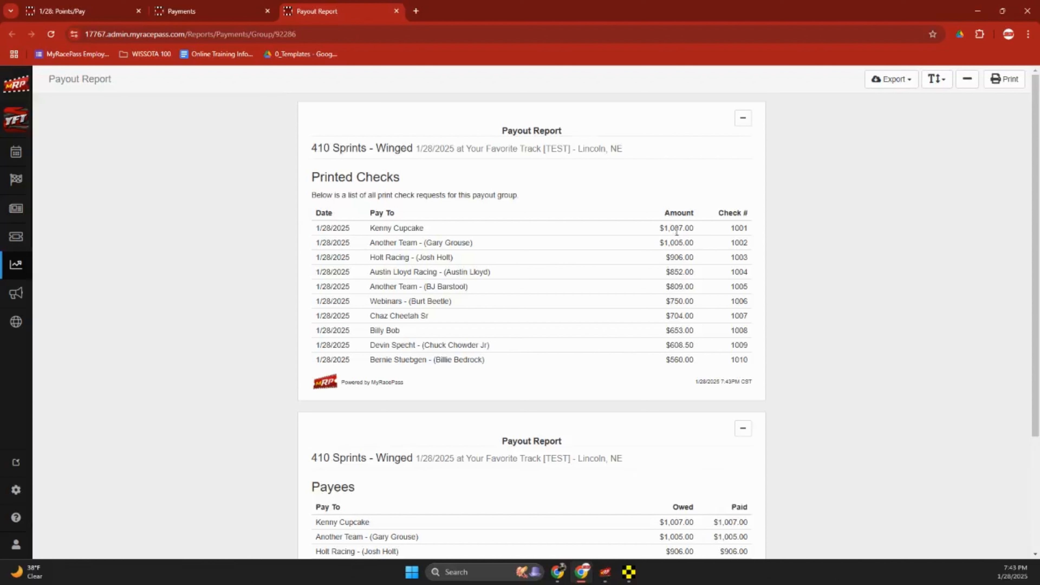
left_click_drag(663, 227, 751, 228)
left_click_drag(380, 228, 400, 251)
left_click(439, 243)
left_click_drag(451, 273, 485, 274)
left_click(506, 274)
left_click(396, 12)
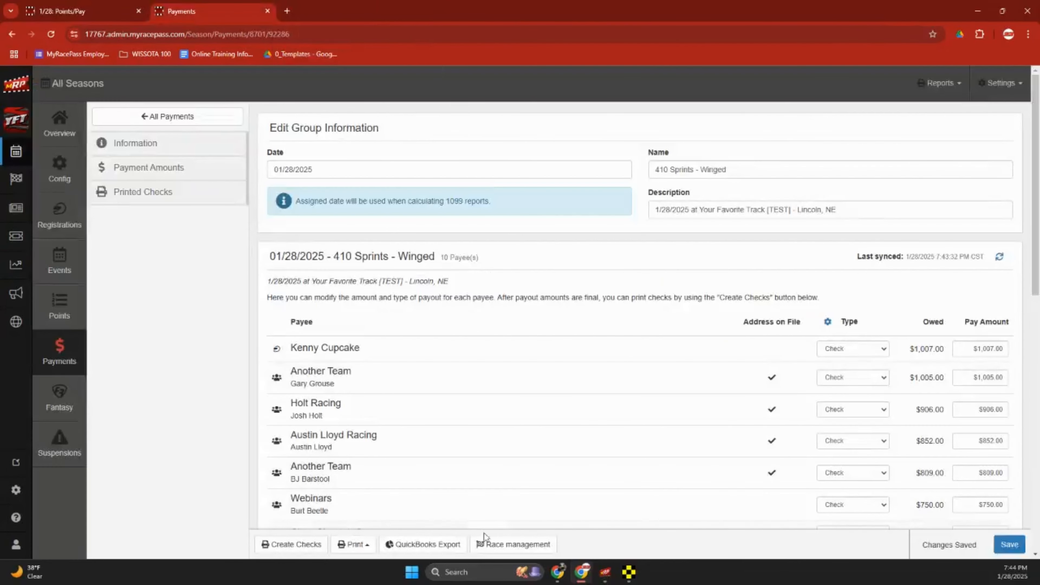
Check the QuickBooks Export Accounts options, cancel the export, and go to Race Setup.
left_click(433, 546)
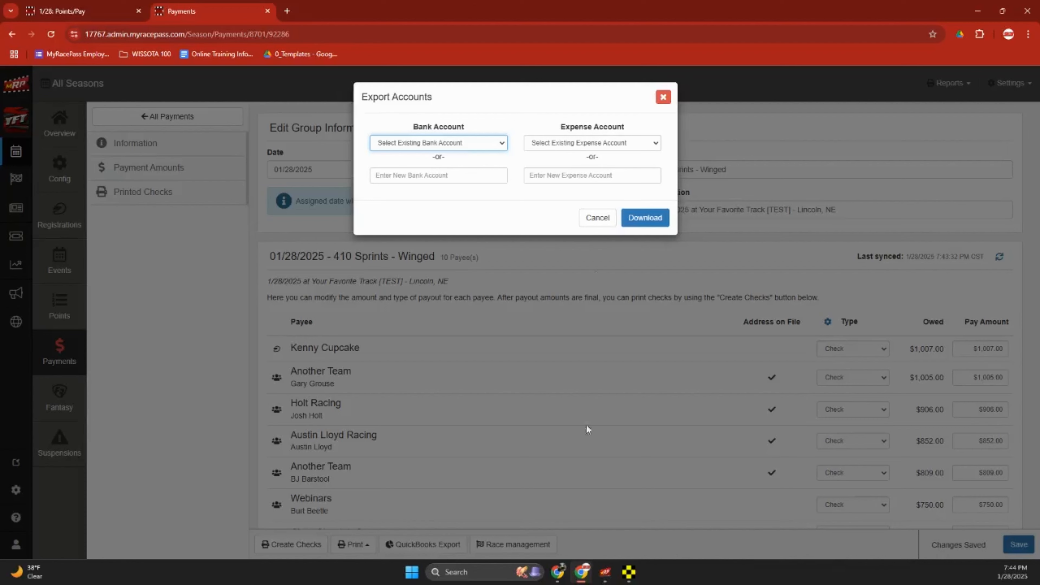
left_click(594, 217)
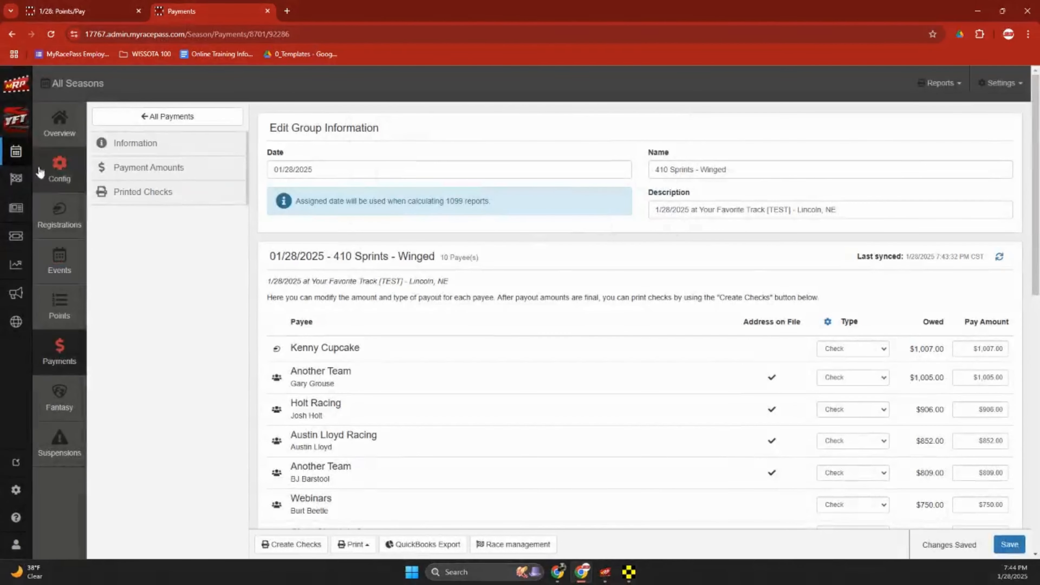
left_click(18, 179)
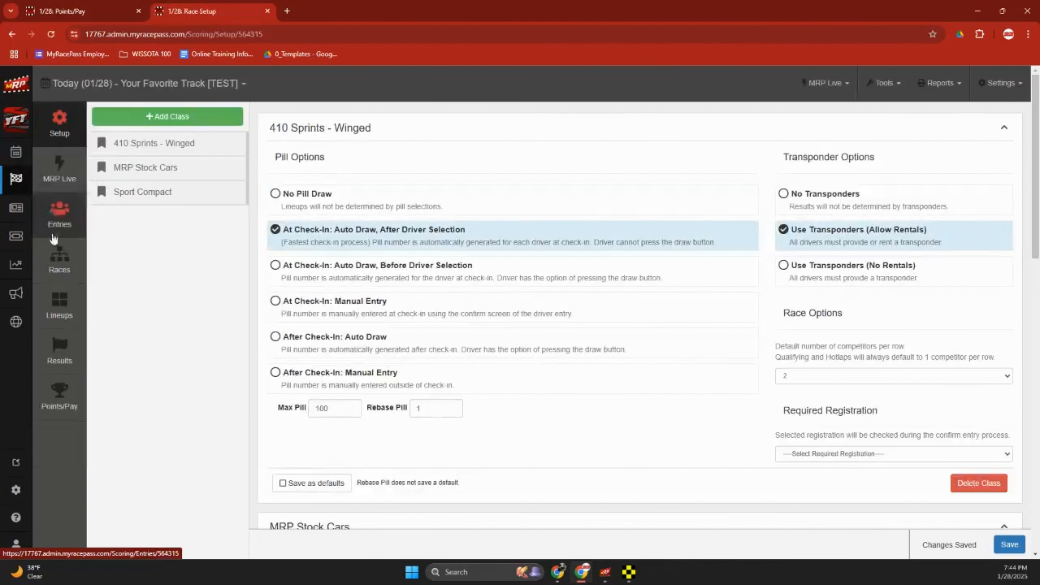